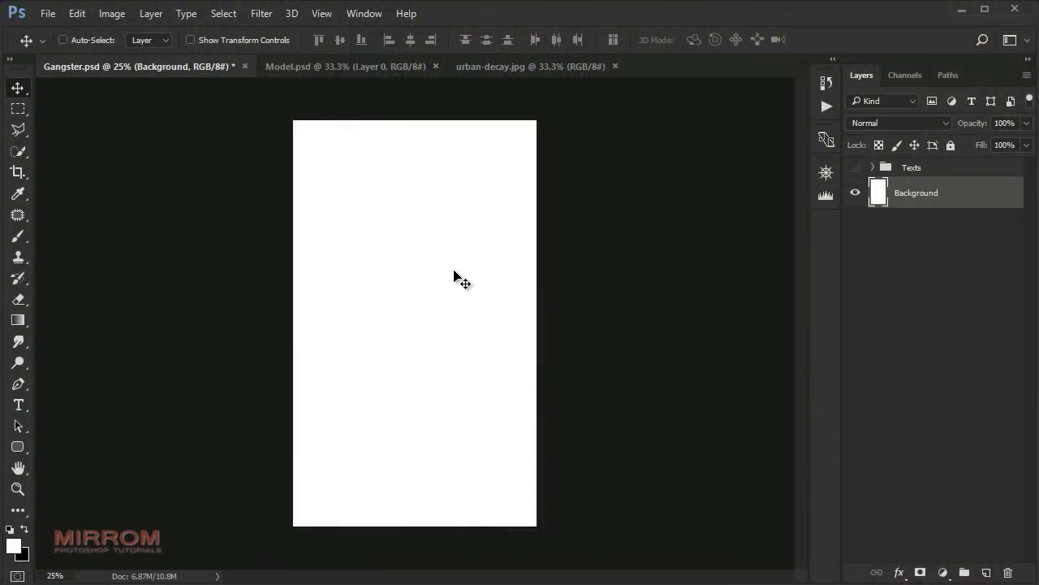
- Check the poster's image size (1200 px wide) and leave it unchanged
left_click(118, 22)
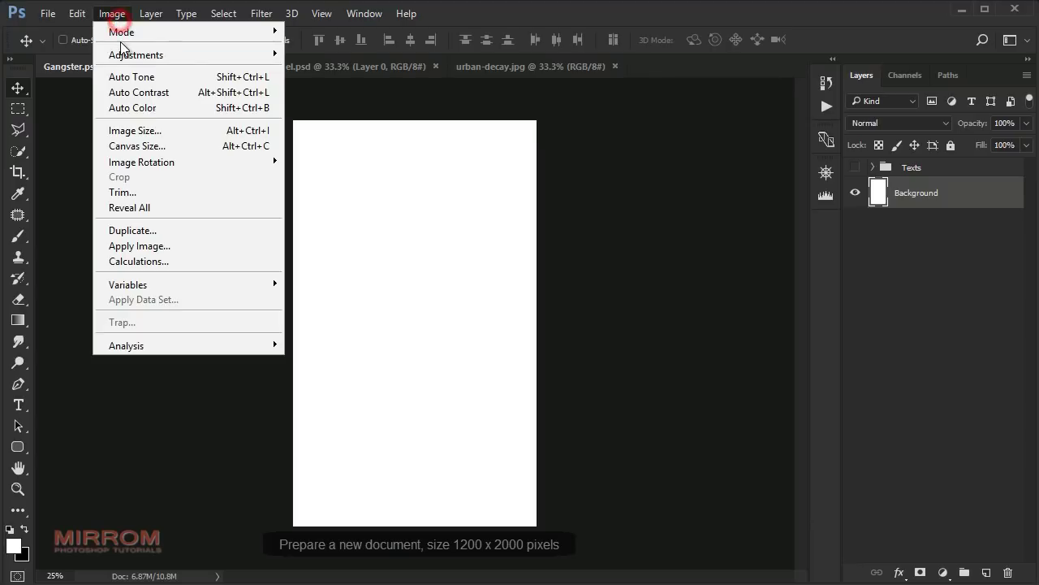
left_click(133, 129)
mouse_move(417, 242)
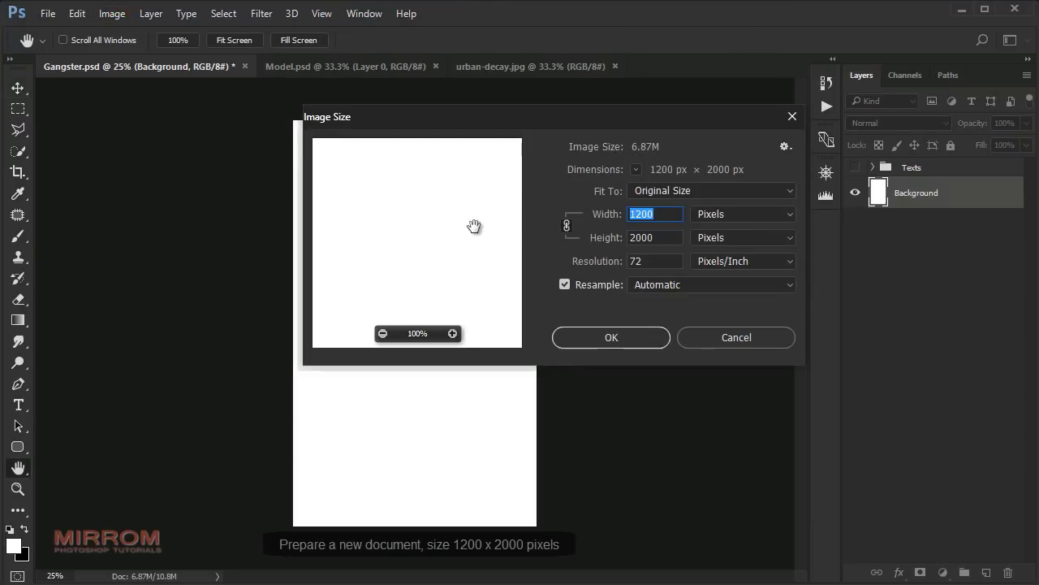
left_click(654, 214)
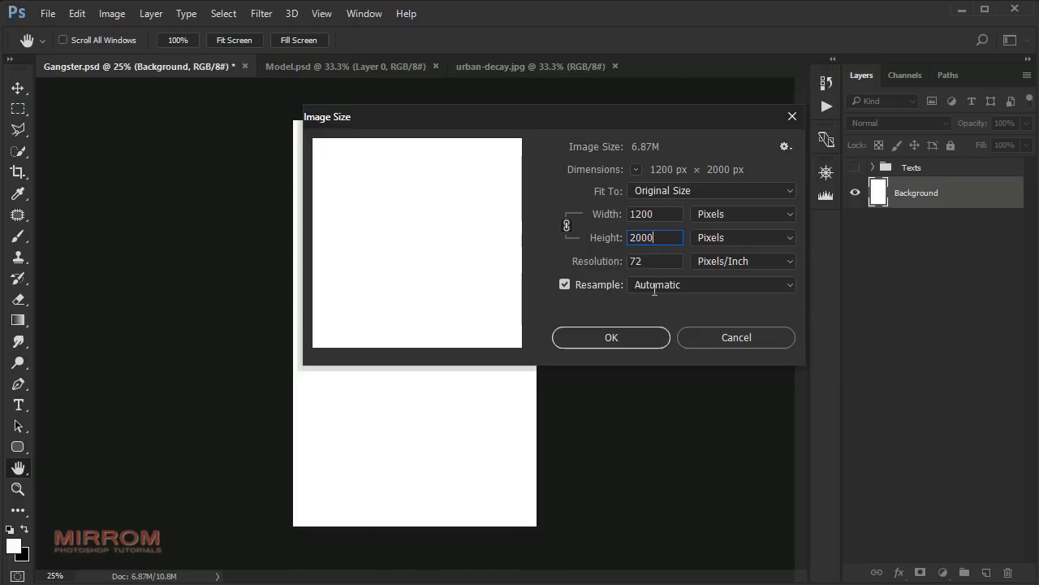
left_click(647, 335)
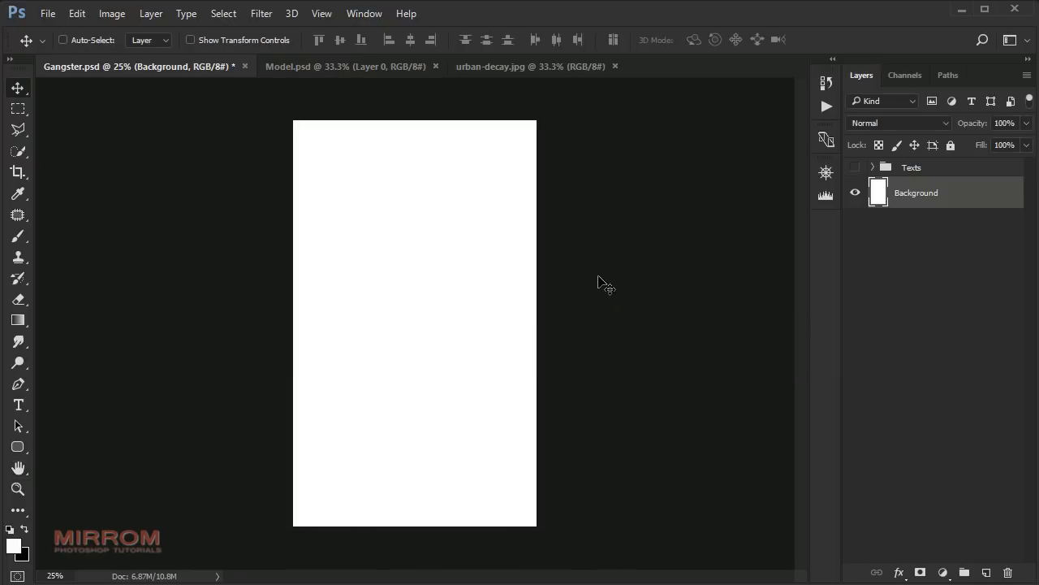
- Show the Texts group and check the GANGSTER title's font, BigNoodleTitling
left_click(855, 169)
left_click(908, 173)
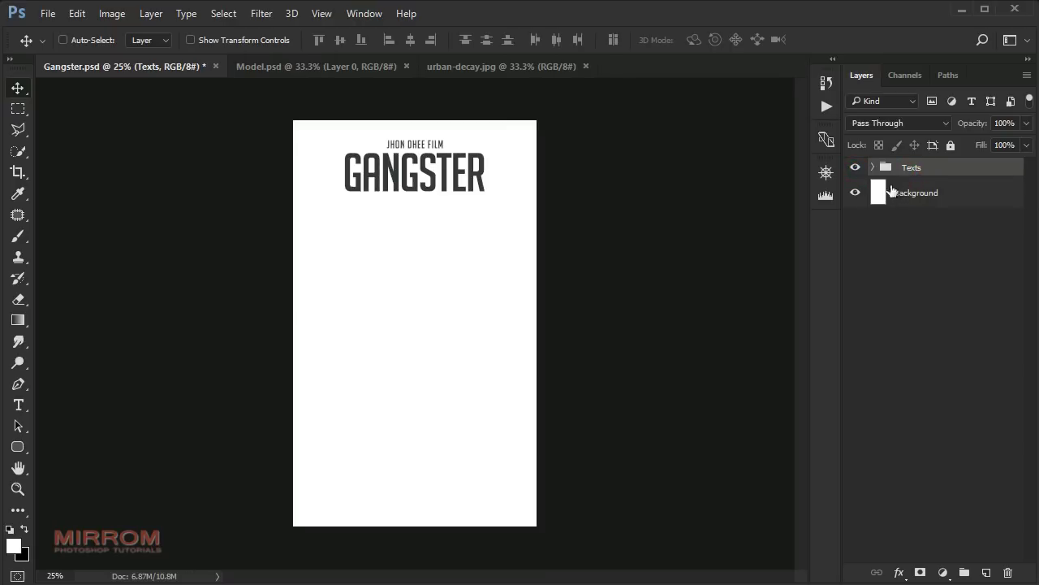
left_click(872, 167)
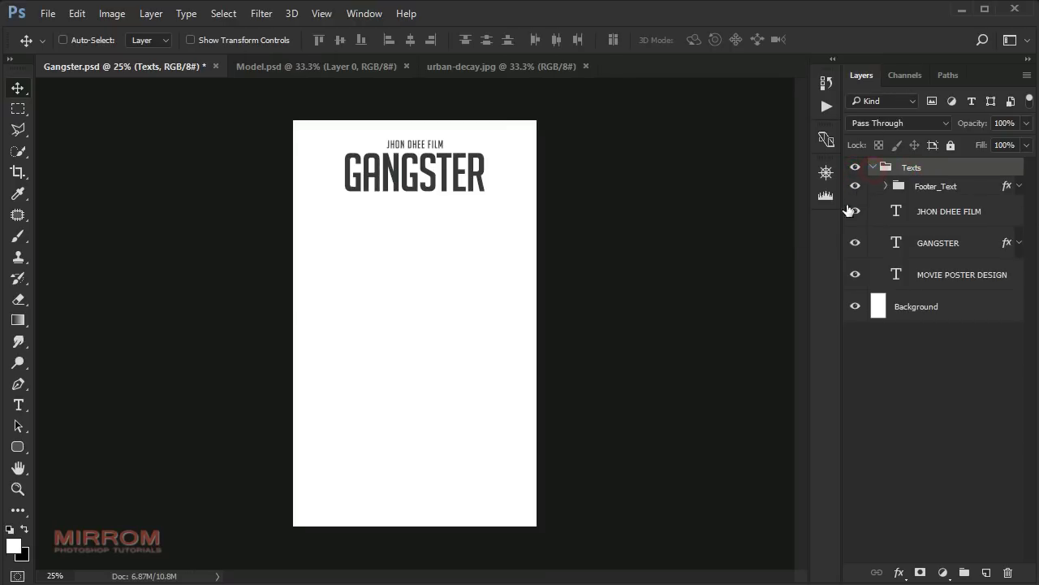
key("t")
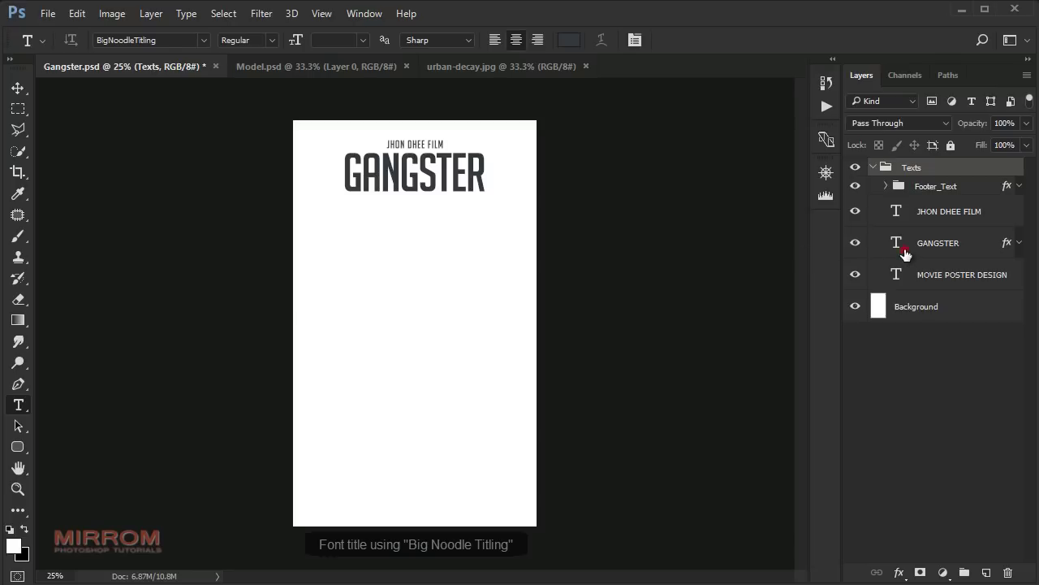
left_click(893, 250)
left_click(638, 43)
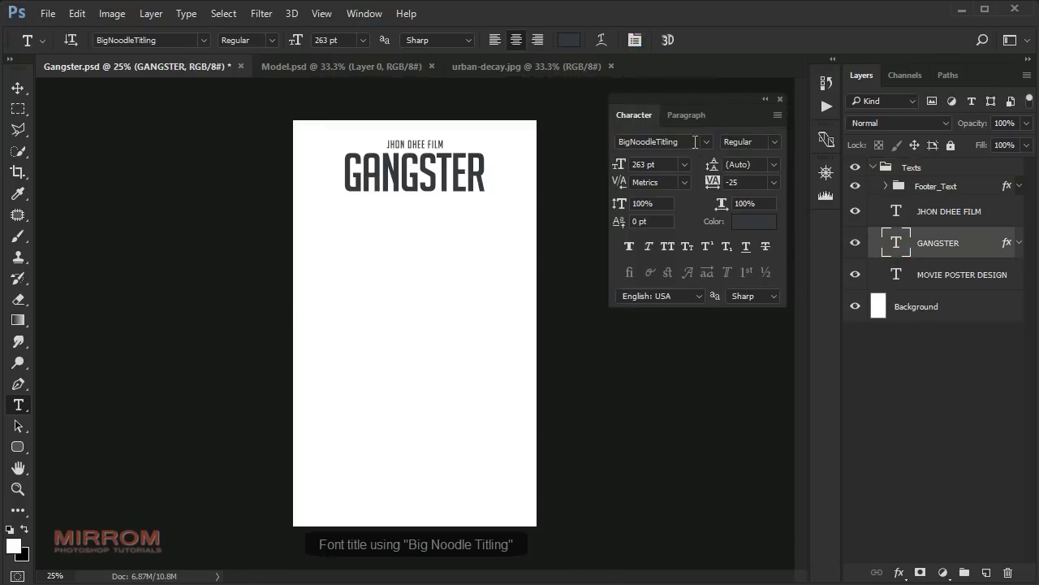
left_click(695, 142)
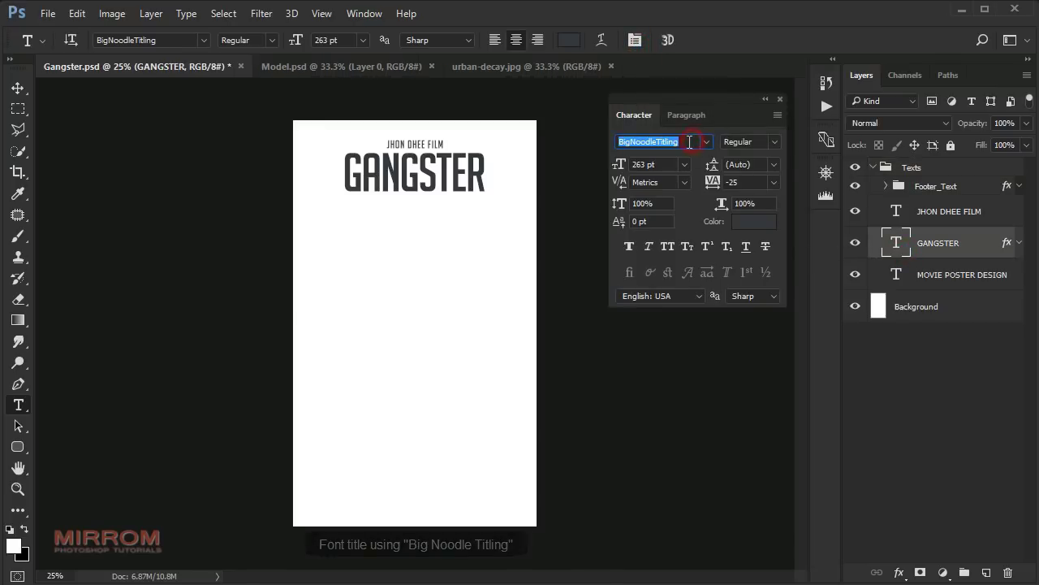
- Check the title's text colour hex value, then collapse and hide the Texts group
left_click(745, 223)
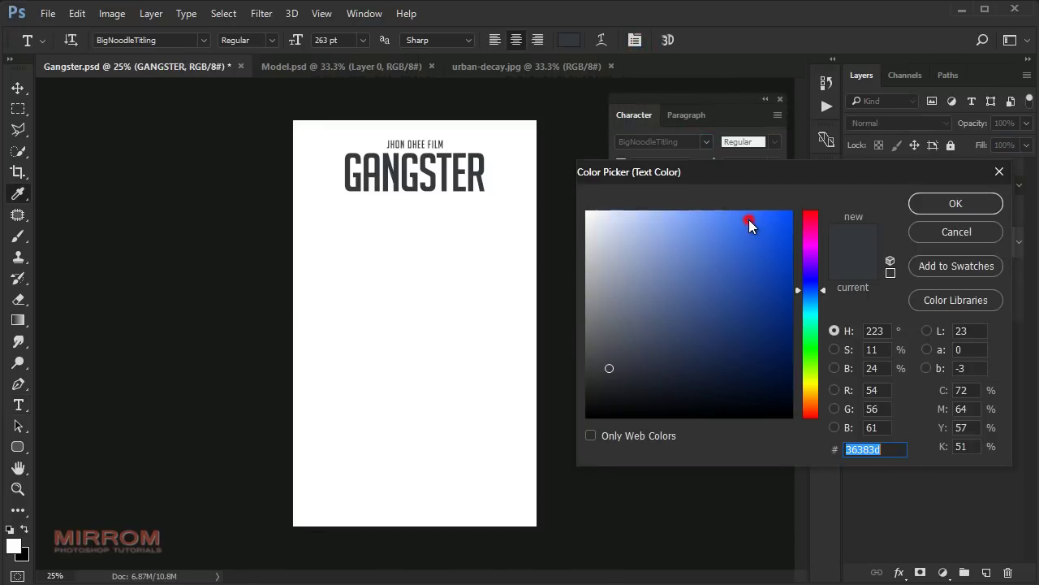
left_click(884, 444)
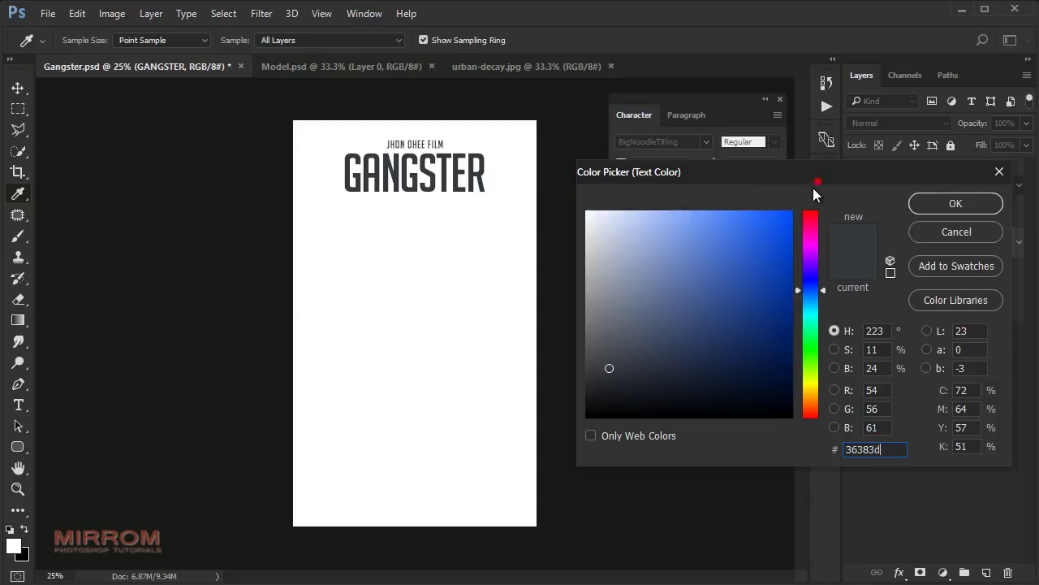
left_click_drag(813, 188, 799, 234)
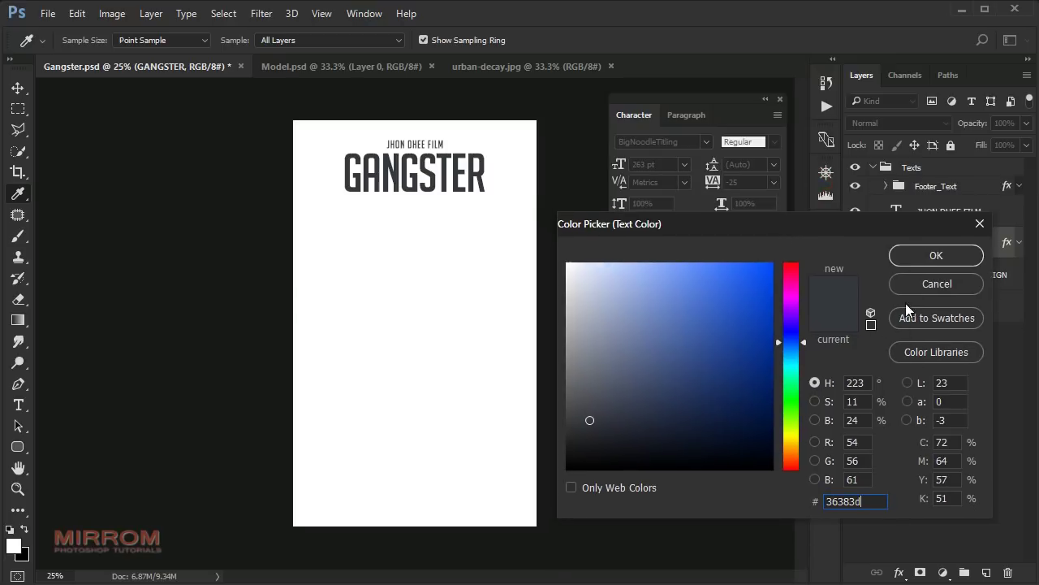
left_click(914, 261)
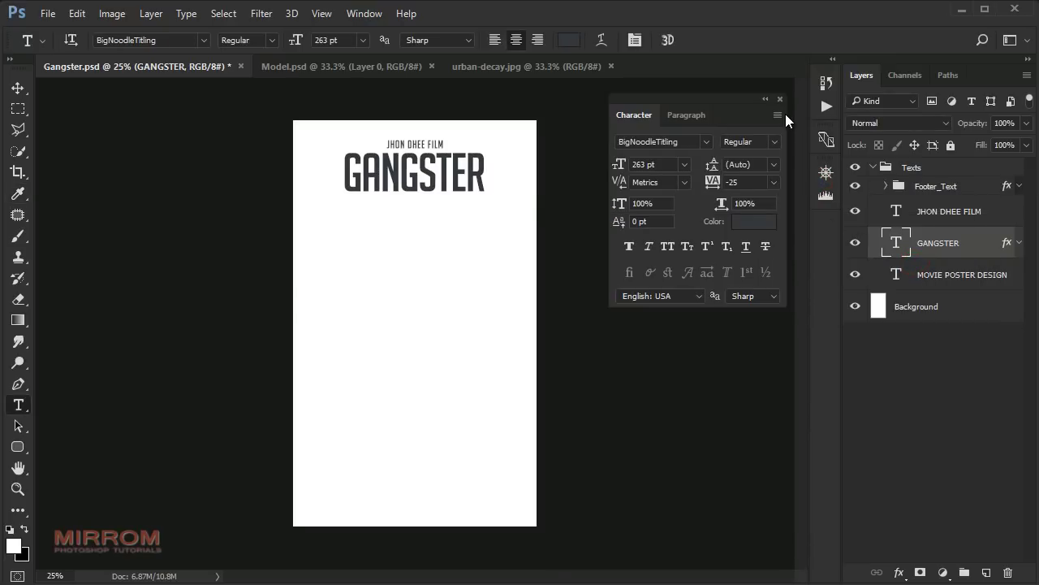
left_click(780, 101)
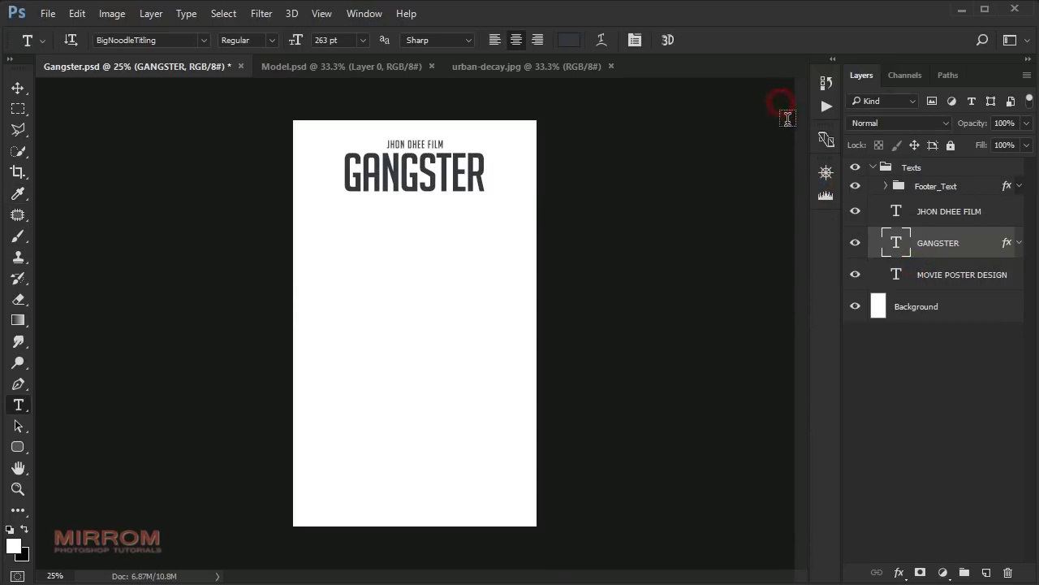
left_click(872, 172)
left_click(872, 167)
left_click(855, 167)
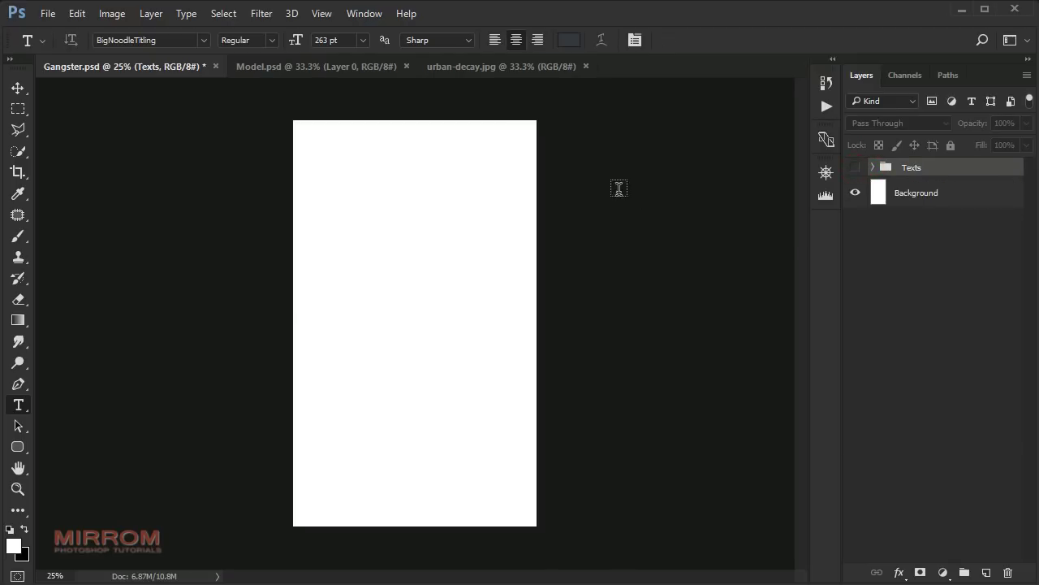
- Copy the urban-decay building photo into Gangster.psd above the Background layer
key("v")
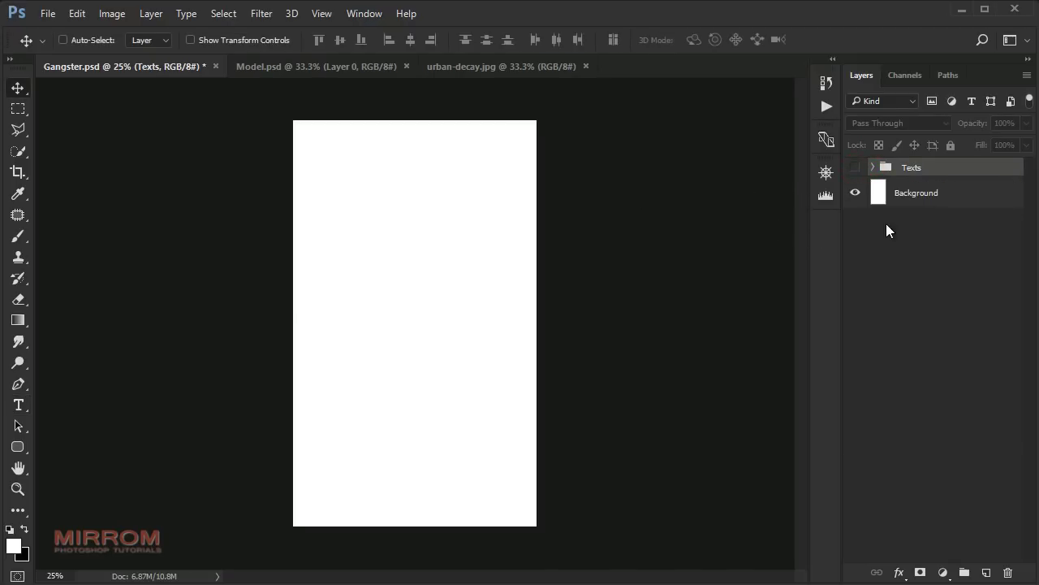
left_click(930, 202)
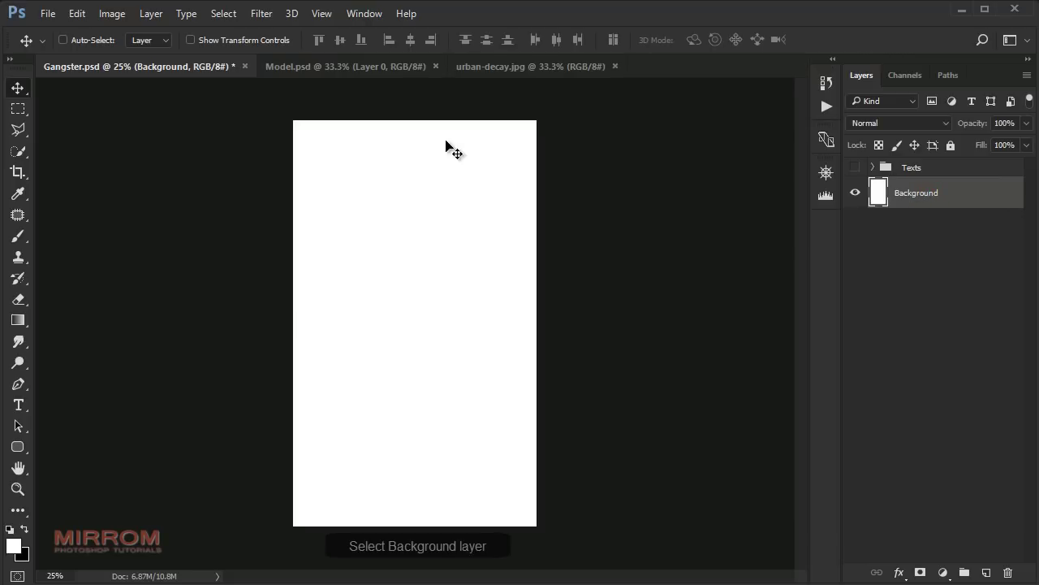
left_click(512, 68)
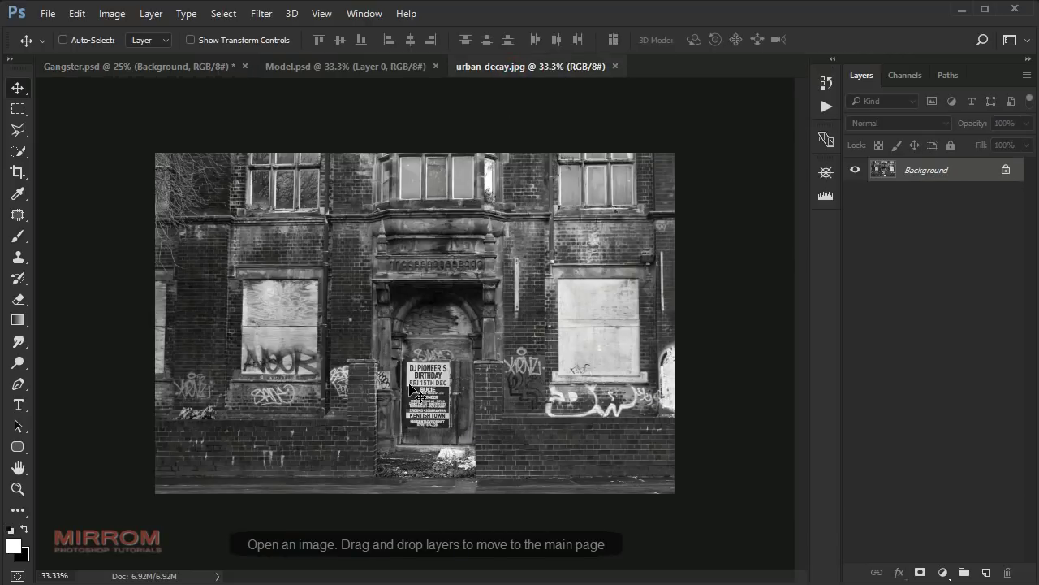
mouse_move(419, 333)
left_mouse_down()
mouse_move(341, 221)
mouse_move(451, 327)
left_mouse_up()
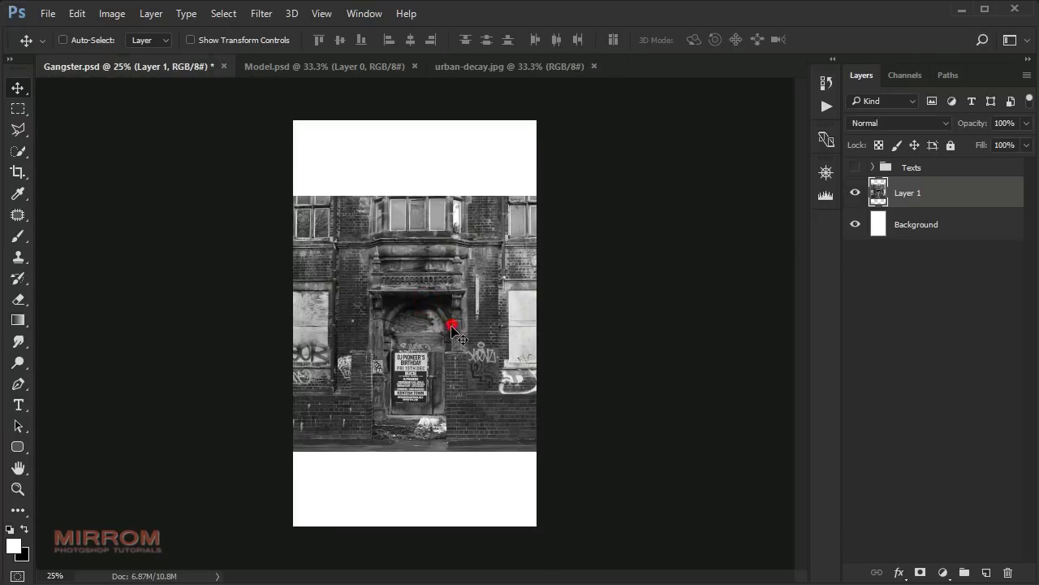
- Scale the building photo up to about 147%, covering all but a bottom strip
key("ctrl+t")
left_click_drag(598, 193, 631, 171)
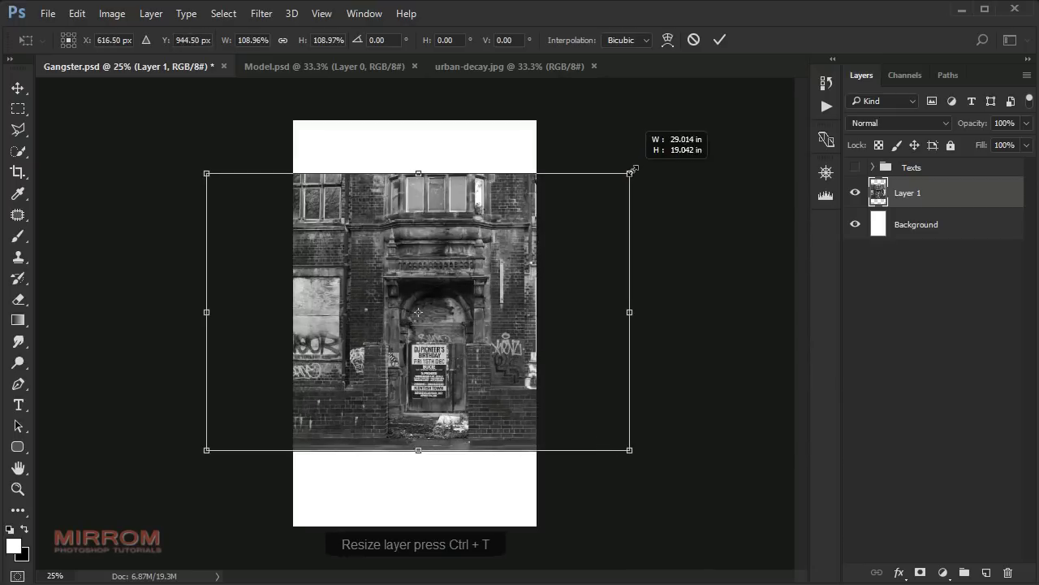
left_click_drag(209, 172, 128, 121)
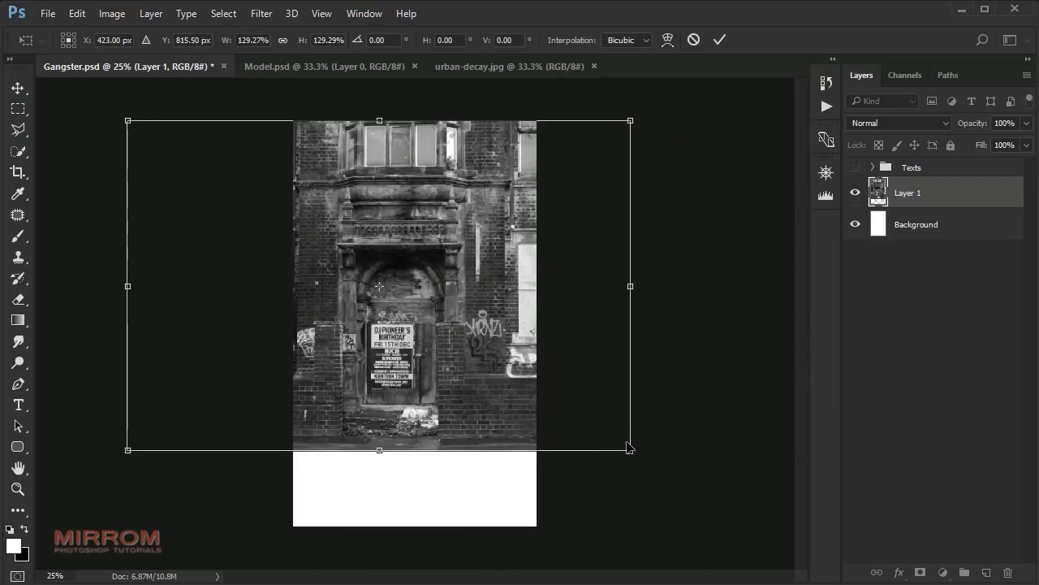
left_click_drag(631, 450, 666, 483)
left_click_drag(127, 476, 107, 488)
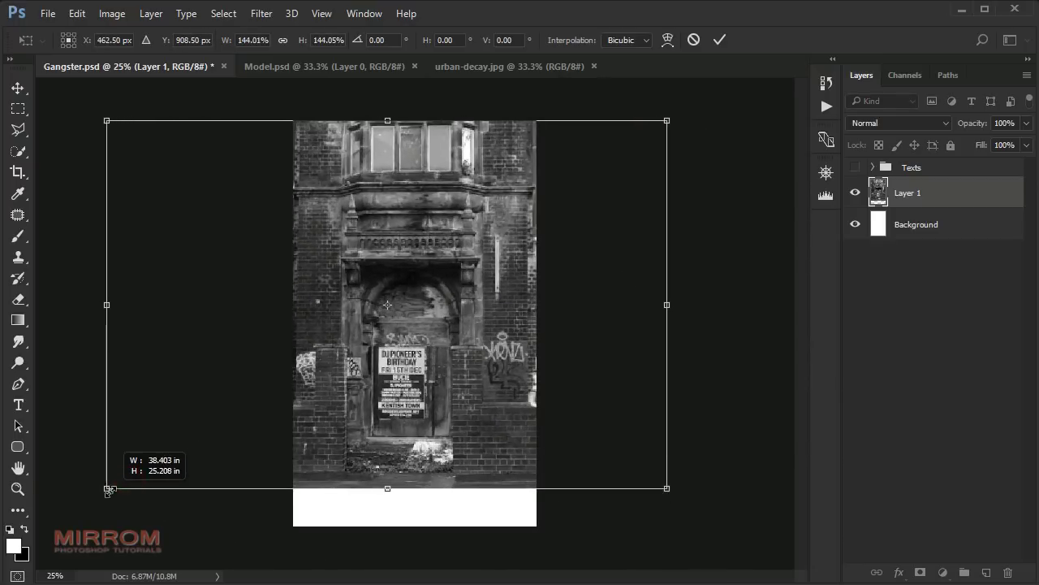
left_click_drag(676, 494, 687, 501)
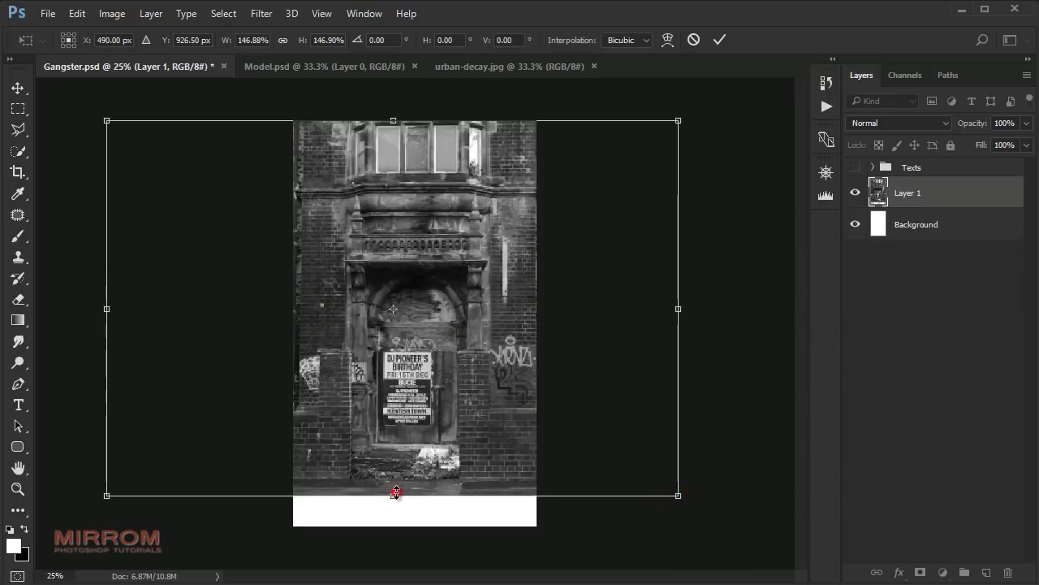
mouse_move(396, 492)
left_mouse_down()
mouse_move(397, 512)
mouse_move(395, 494)
left_mouse_up()
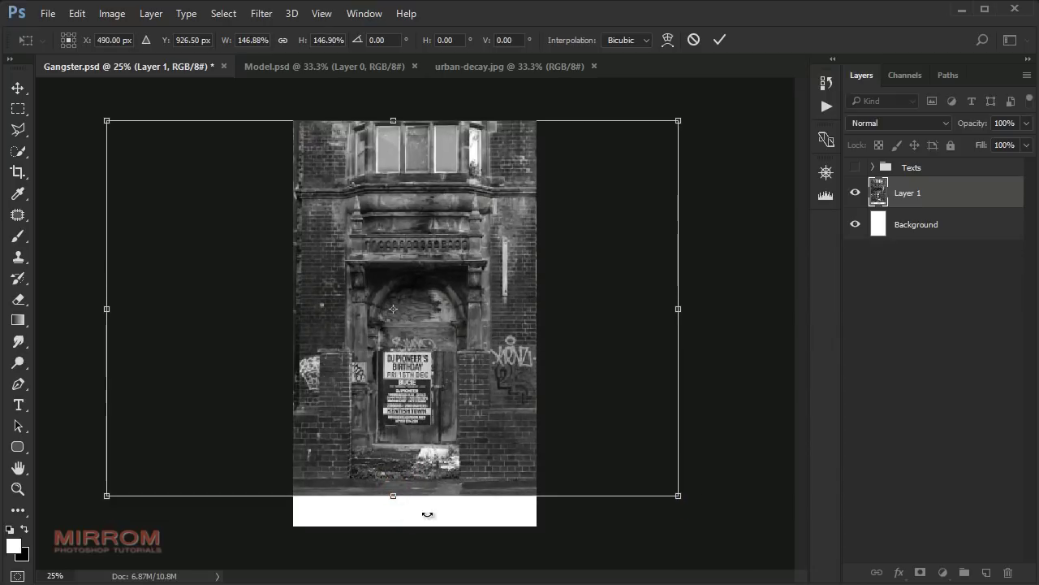
left_click(720, 40)
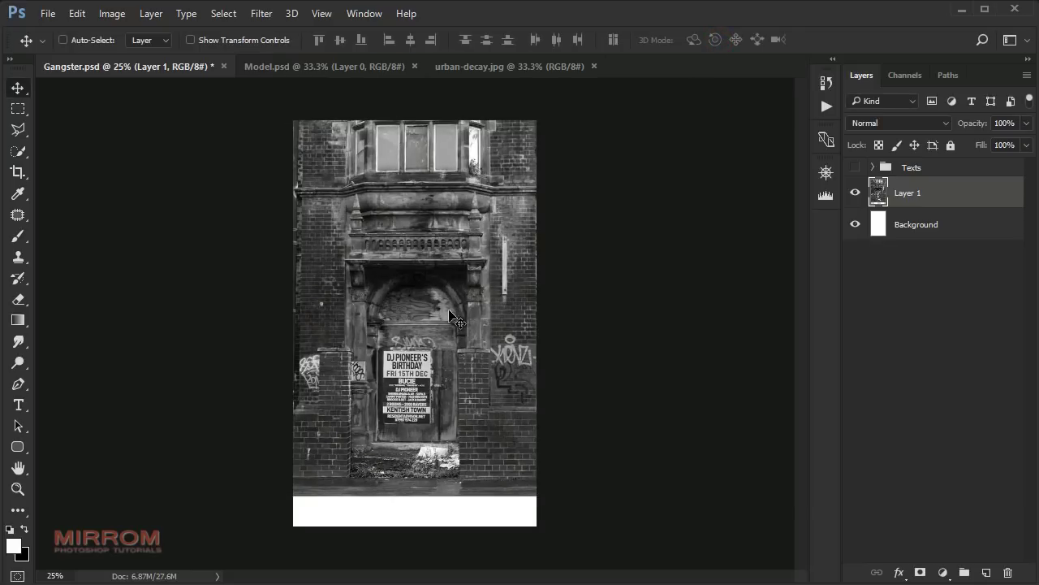
- Content-aware scale the building photo to cover the whole canvas, including the bottom white strip
left_click(78, 21)
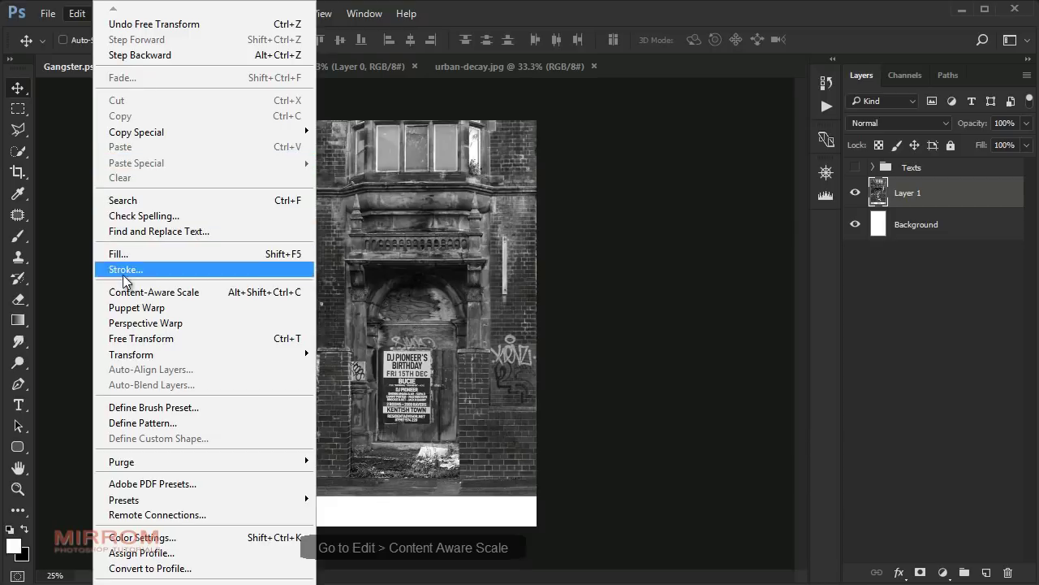
left_click(244, 300)
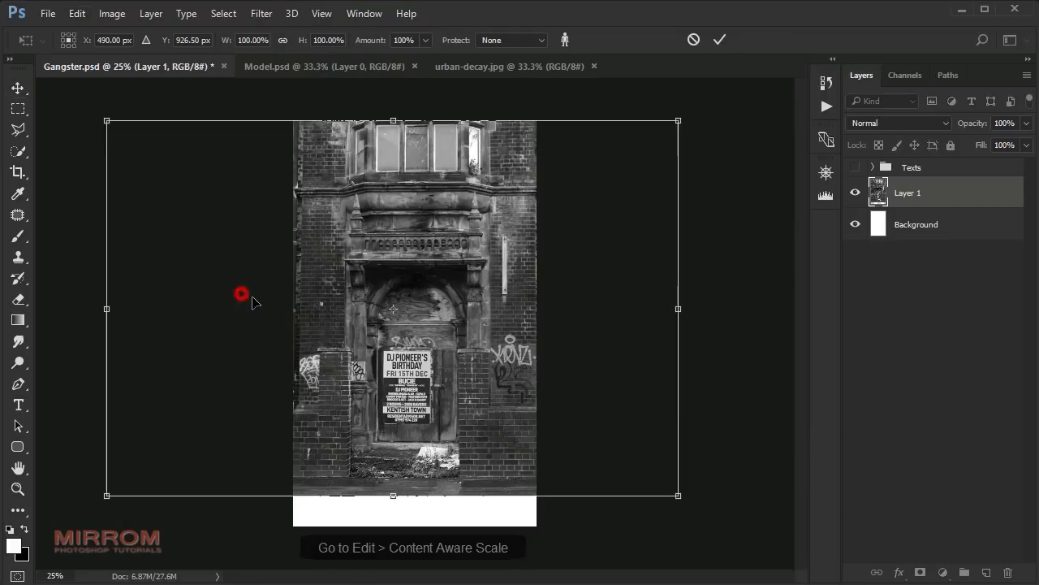
left_click_drag(108, 309, 102, 310)
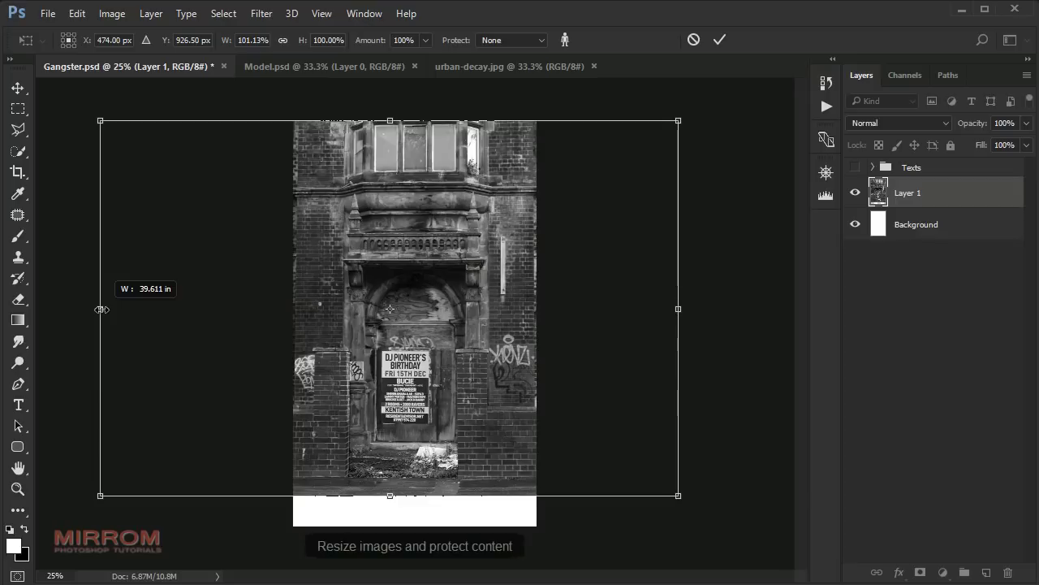
left_click_drag(678, 309, 686, 309)
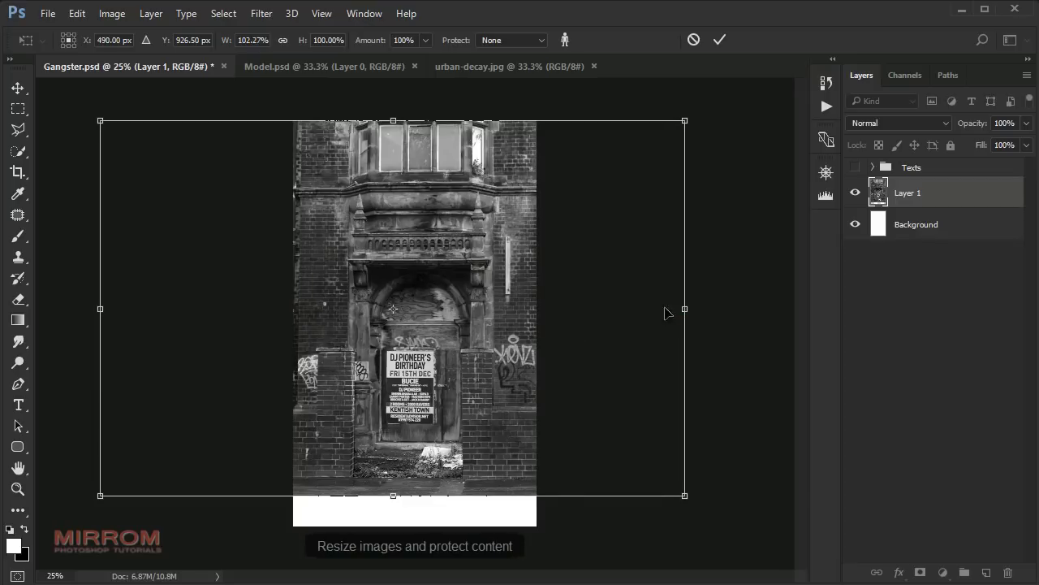
left_click_drag(95, 497, 85, 498)
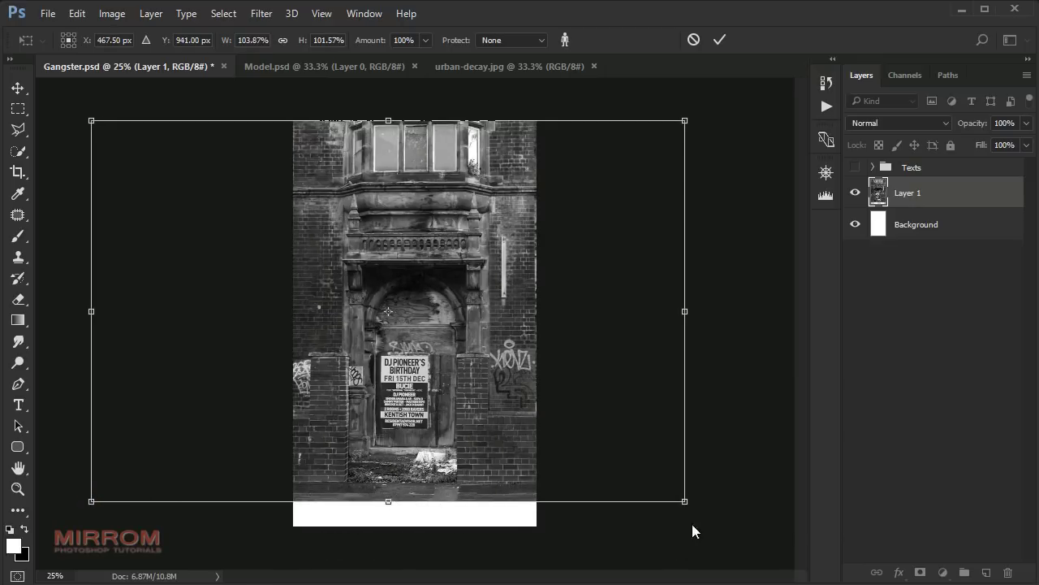
left_click_drag(685, 501, 698, 509)
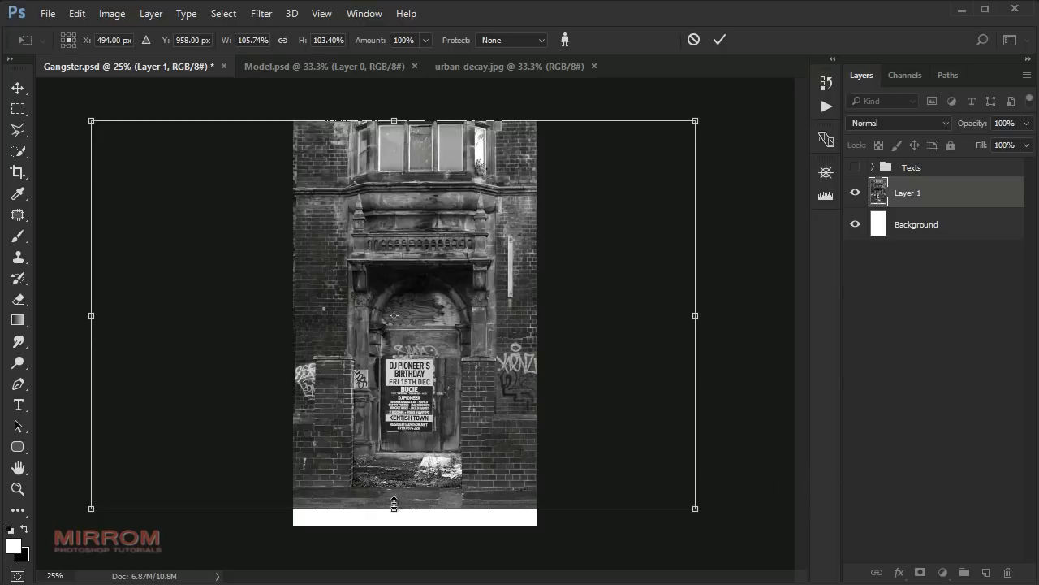
left_click_drag(406, 417, 406, 425)
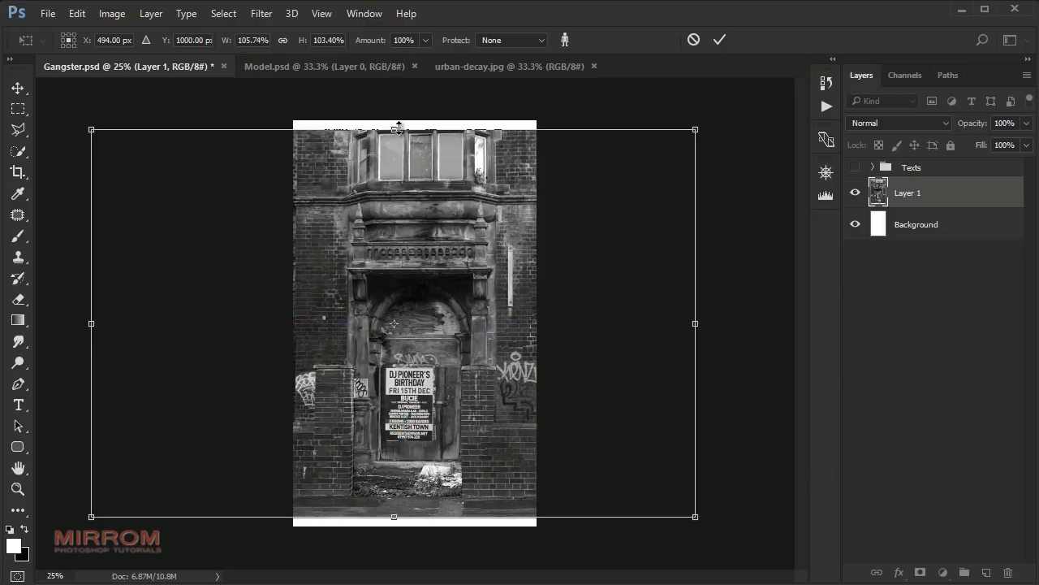
left_click_drag(394, 129, 394, 121)
left_click_drag(395, 516, 394, 527)
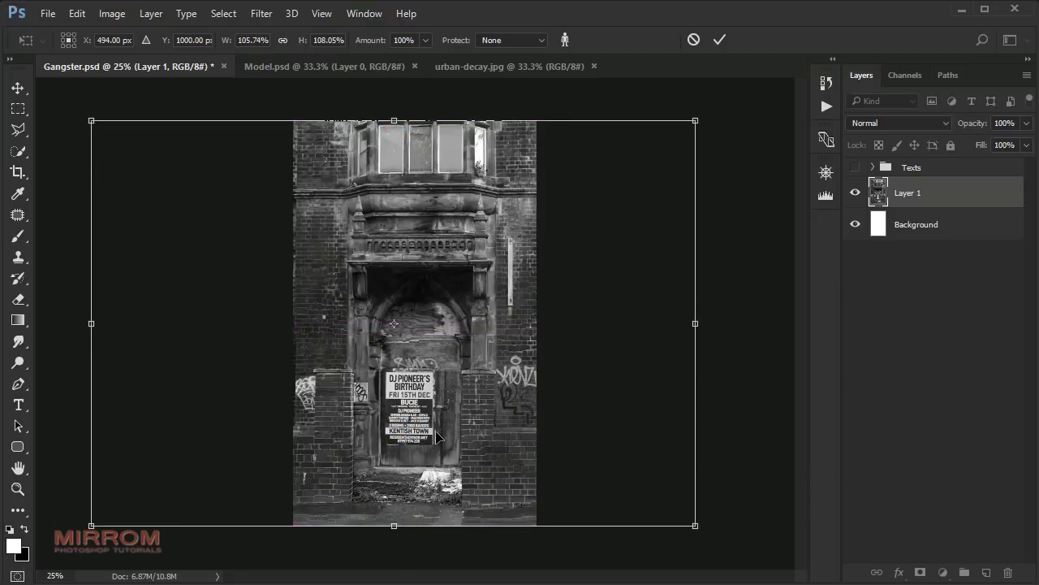
key("Return")
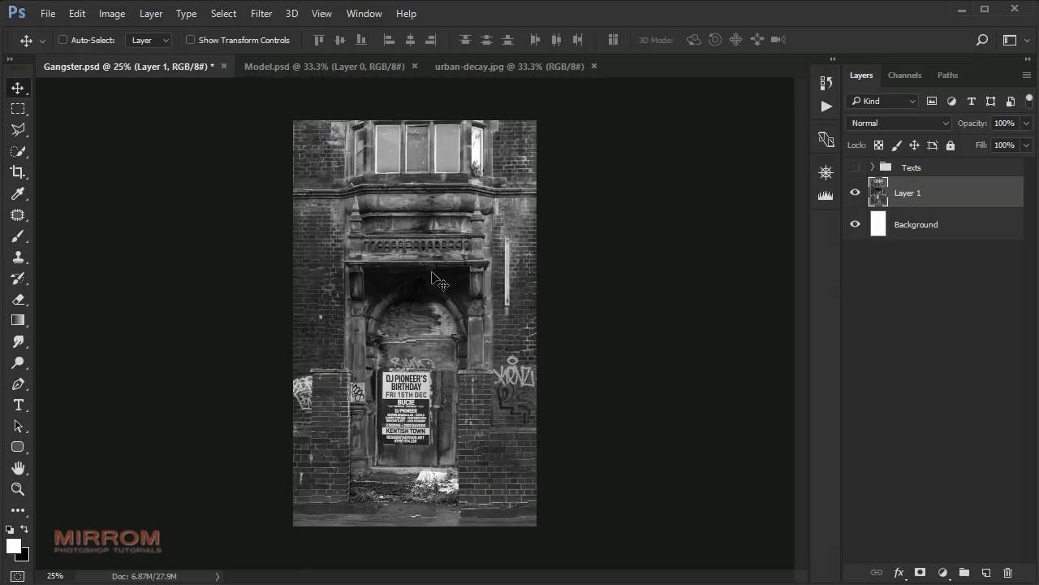
- Close urban-decay.jpg and trim the poster on all sides by Top Left Pixel Color
left_click(594, 67)
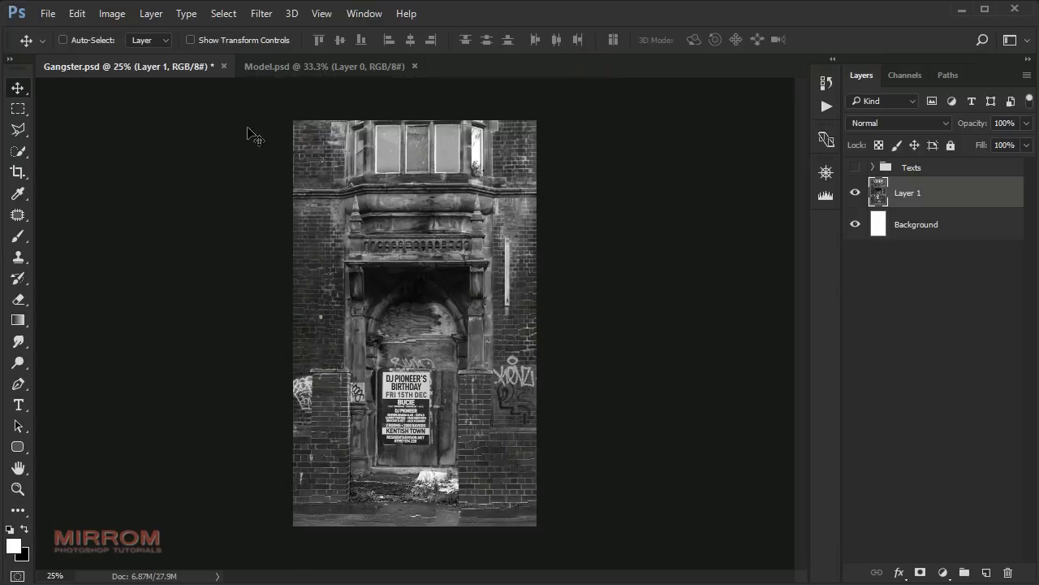
left_click(109, 15)
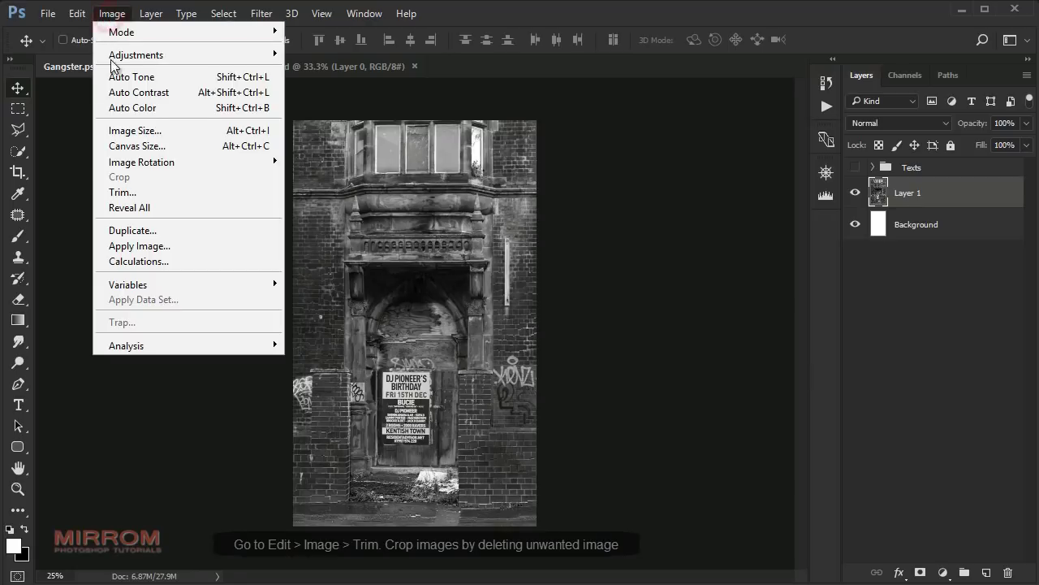
left_click(197, 201)
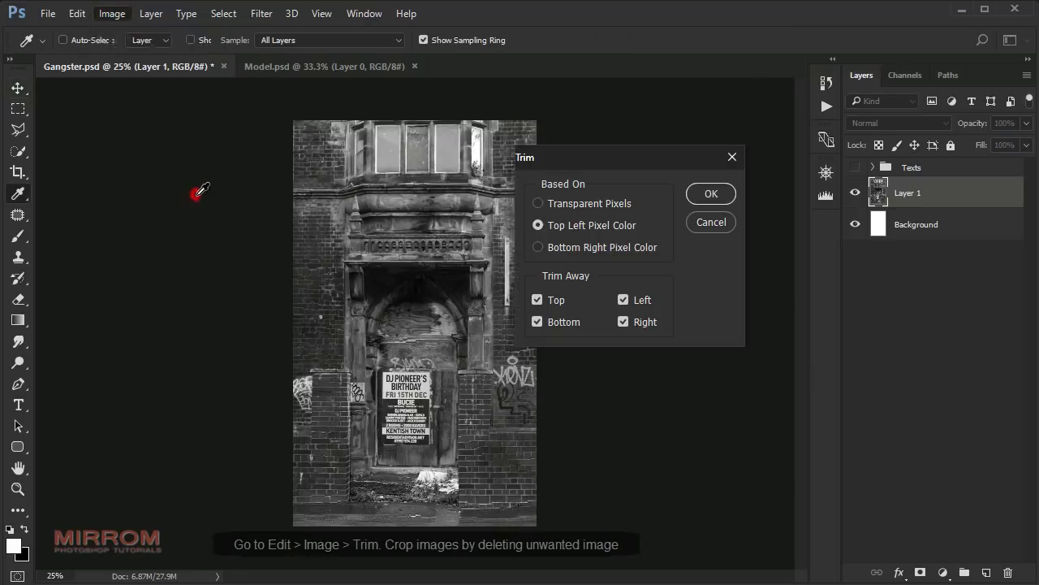
left_click(538, 225)
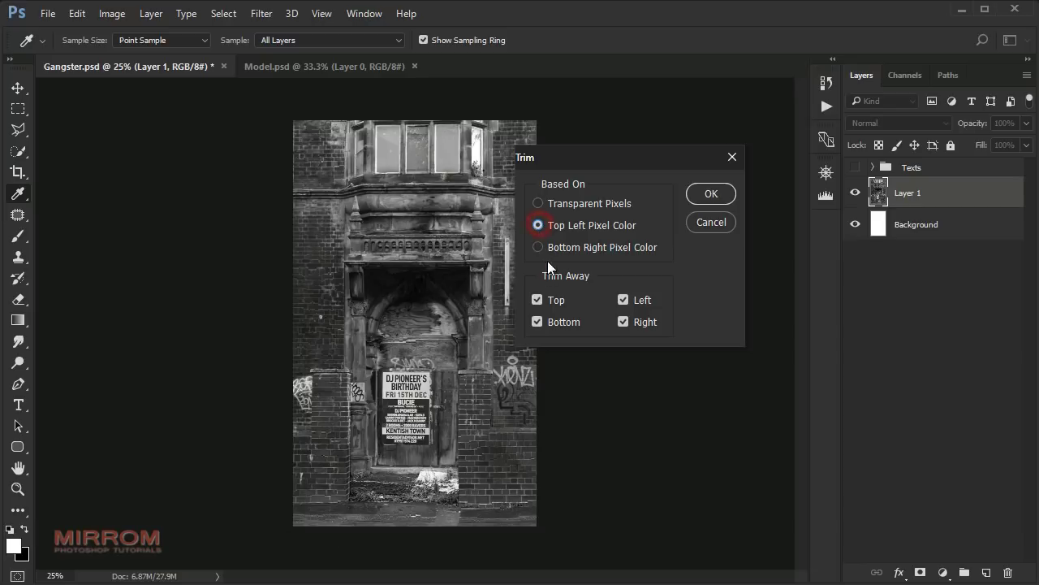
left_click(548, 321)
left_click(631, 322)
left_click(706, 196)
- Nudge the brick photo slightly right, then undo the move
key("v")
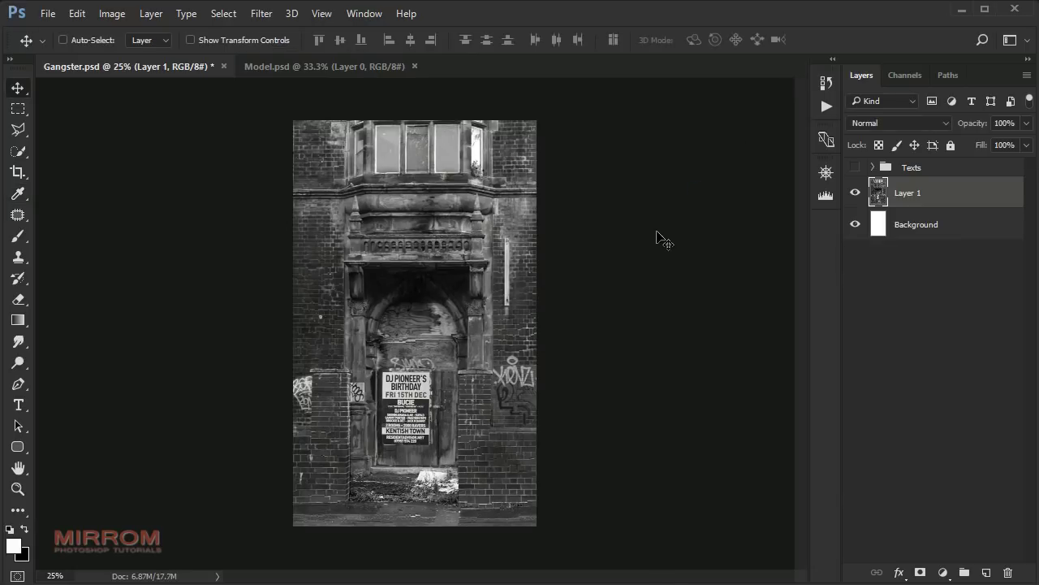
left_click_drag(491, 278, 511, 278)
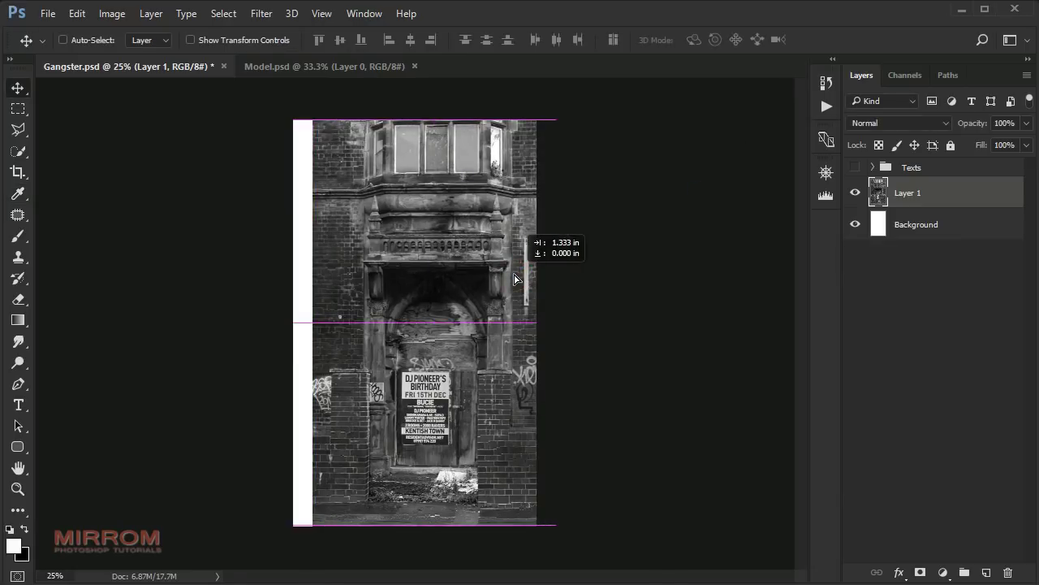
key("ctrl+z")
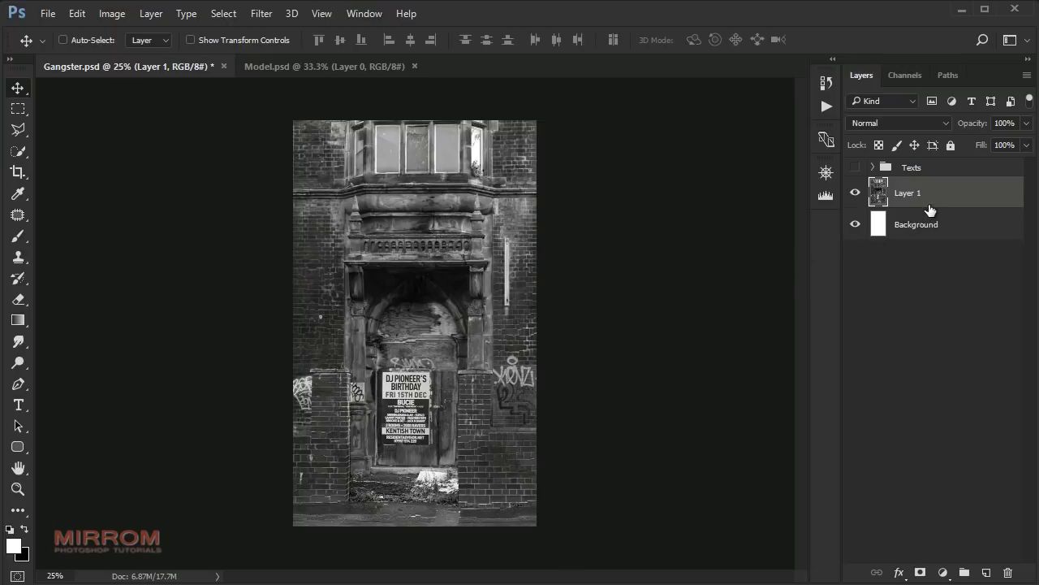
- Convert Layer 1, the brick photo, into a Smart Object
right_click(972, 190)
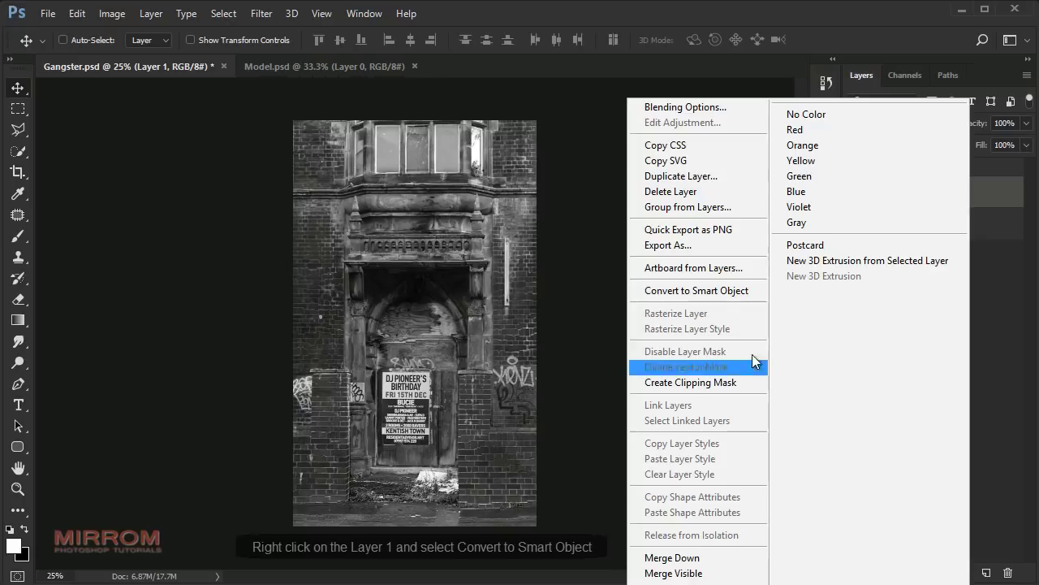
left_click(747, 302)
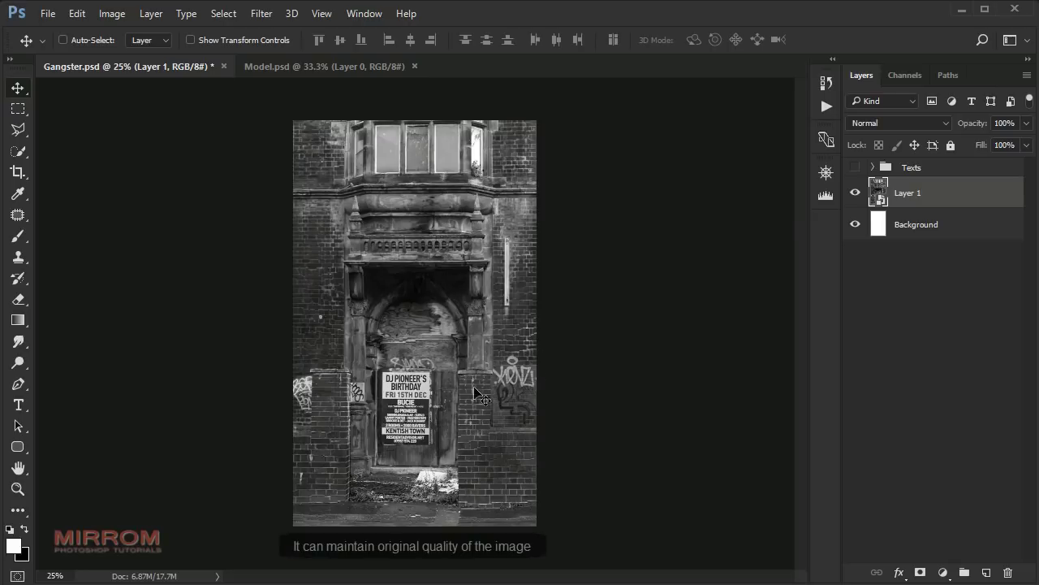
- Apply Selective Color to the brick photo with Neutrals Black -57% and Blacks Black -37%
left_click(102, 16)
mouse_move(137, 55)
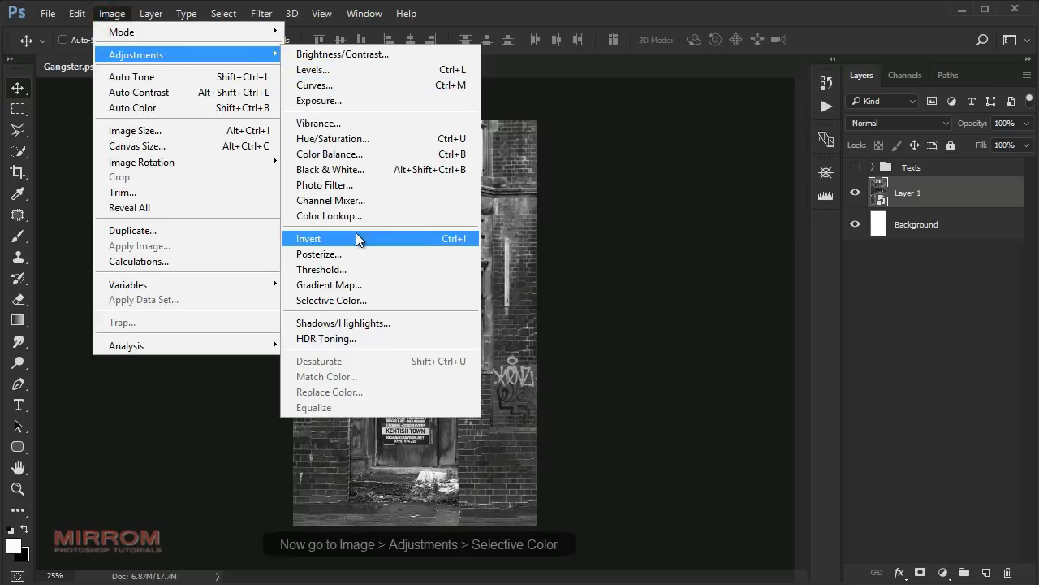
left_click(432, 303)
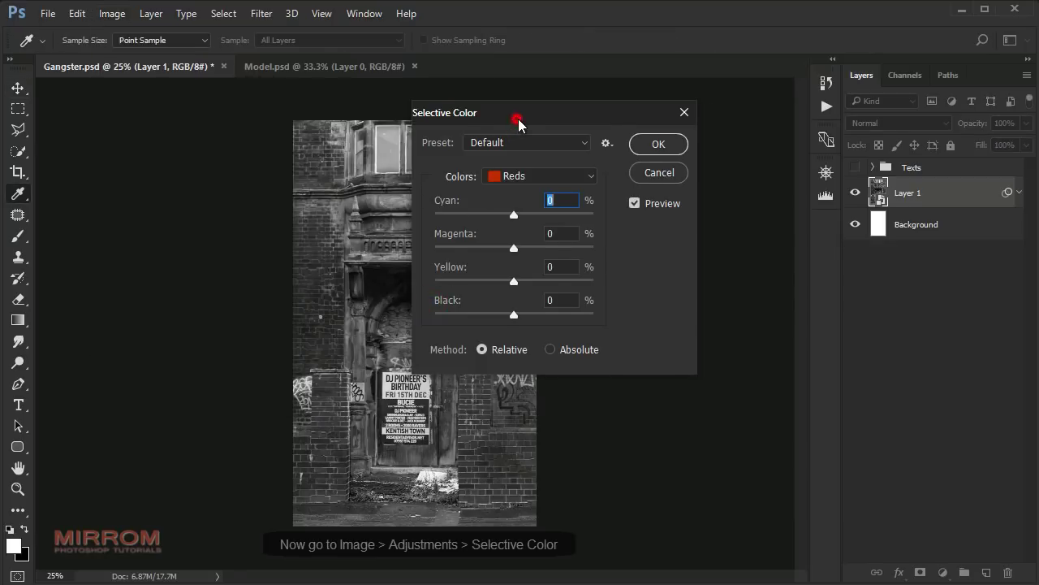
left_click_drag(515, 121, 574, 143)
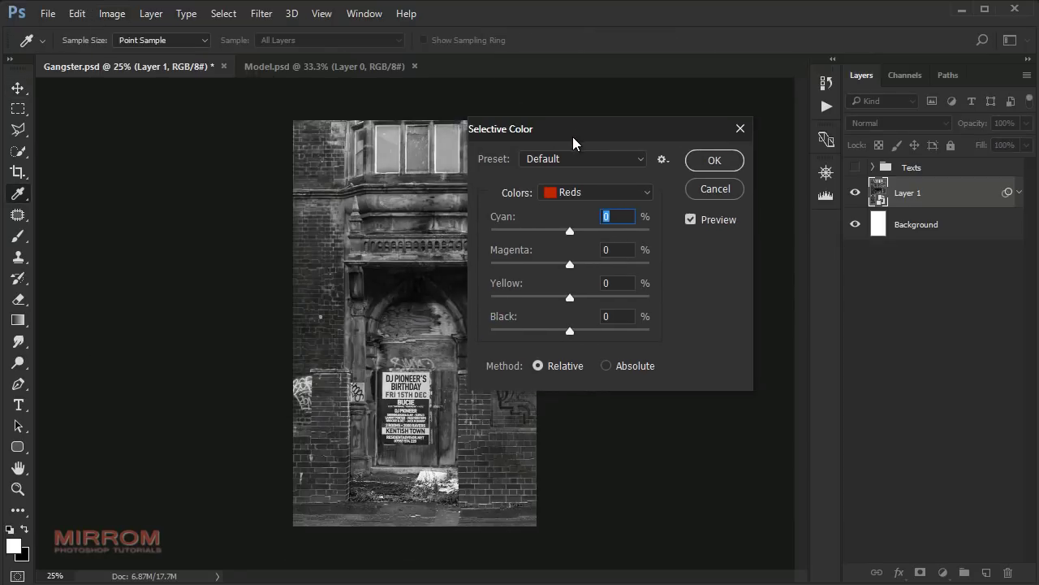
left_click(641, 193)
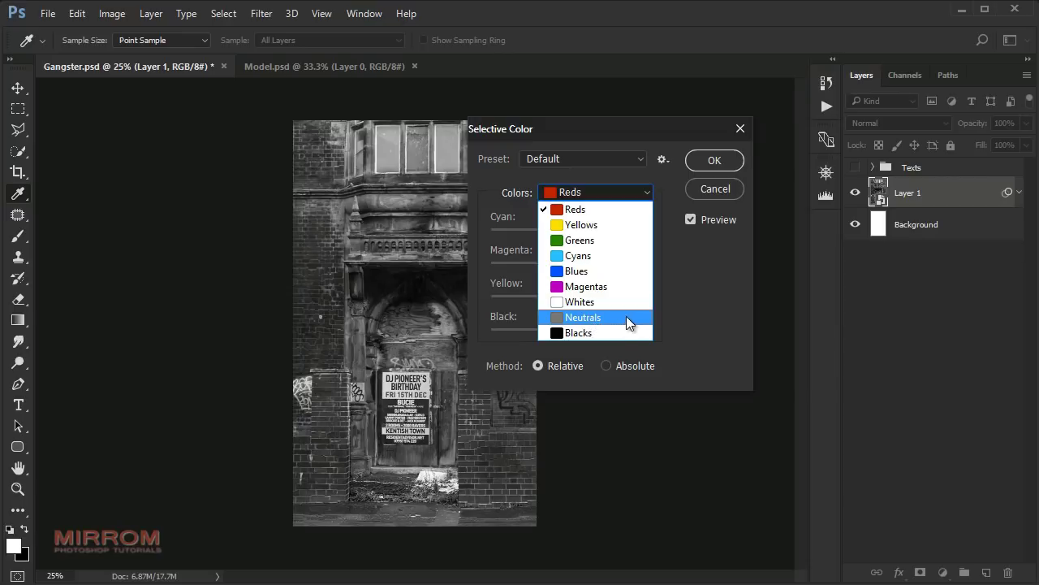
left_click(629, 318)
left_click_drag(570, 331, 530, 335)
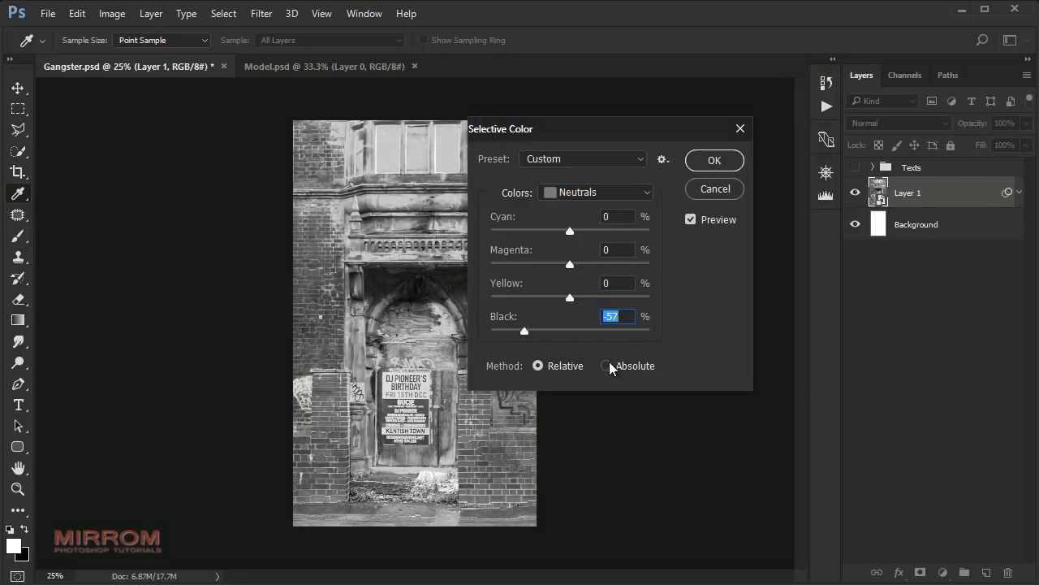
left_click(626, 316)
left_click(647, 192)
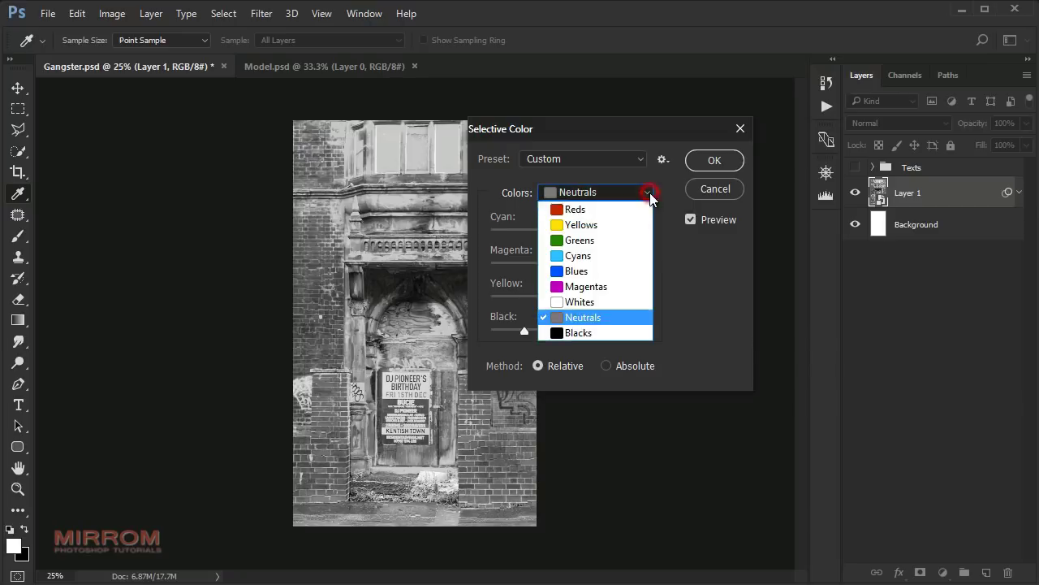
left_click(637, 333)
left_click_drag(570, 330, 541, 334)
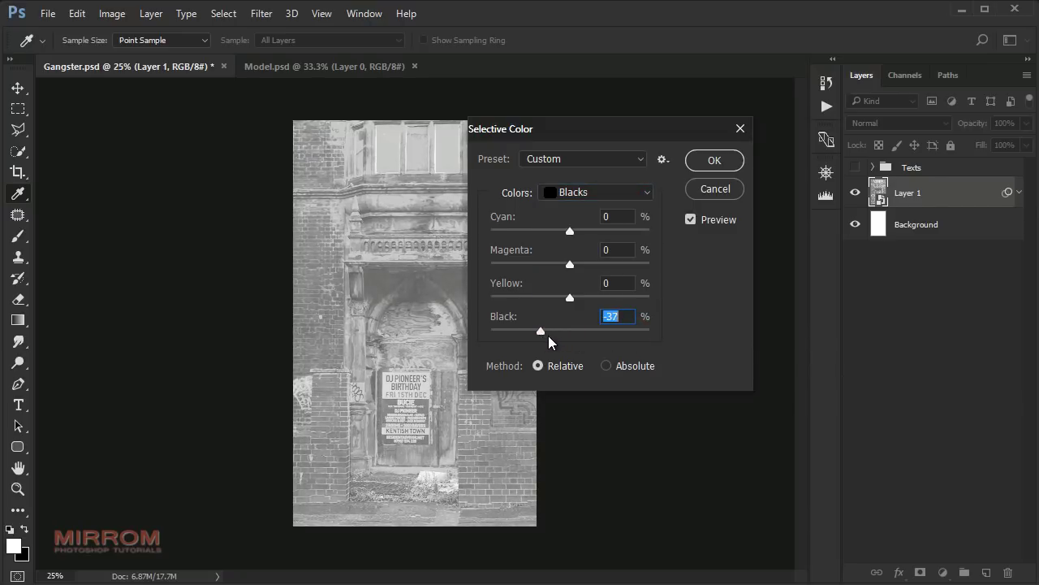
left_click(690, 219)
left_click(691, 219)
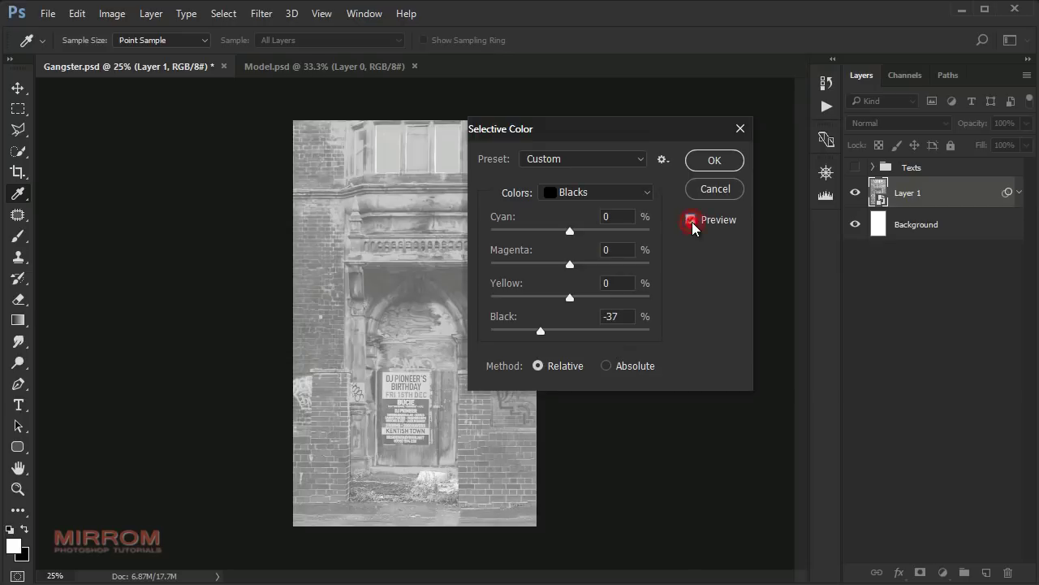
left_click(714, 161)
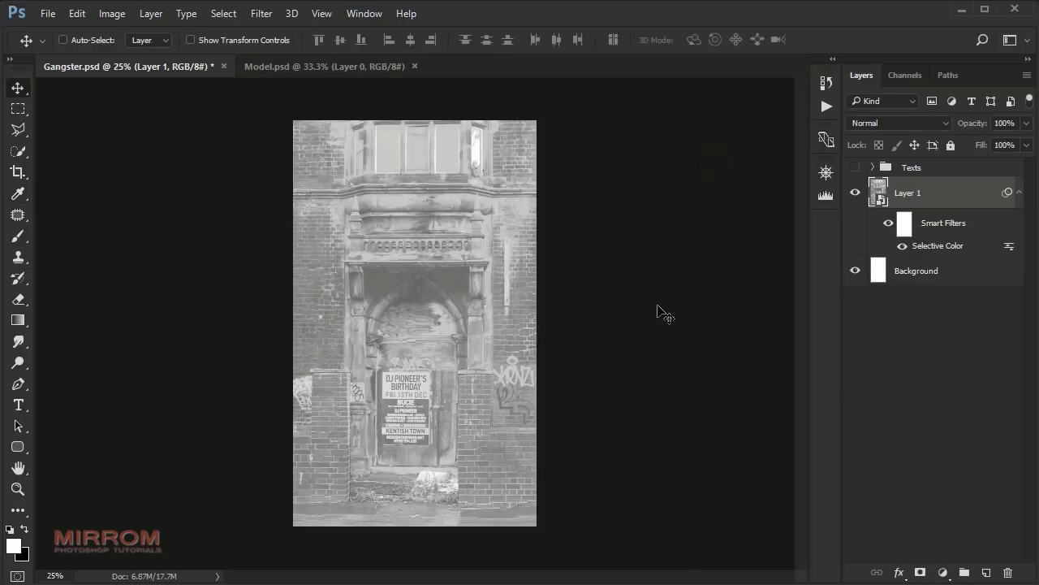
- Apply a Gaussian Blur smart filter with a 2.8 px radius to the brick photo
left_click(264, 14)
mouse_move(357, 193)
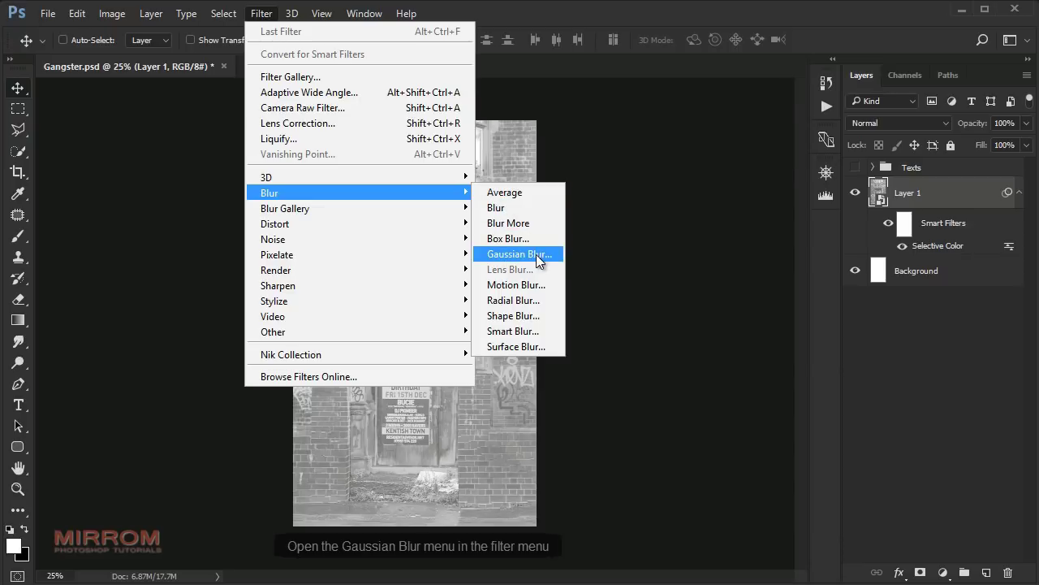
left_click(549, 257)
type("2.8")
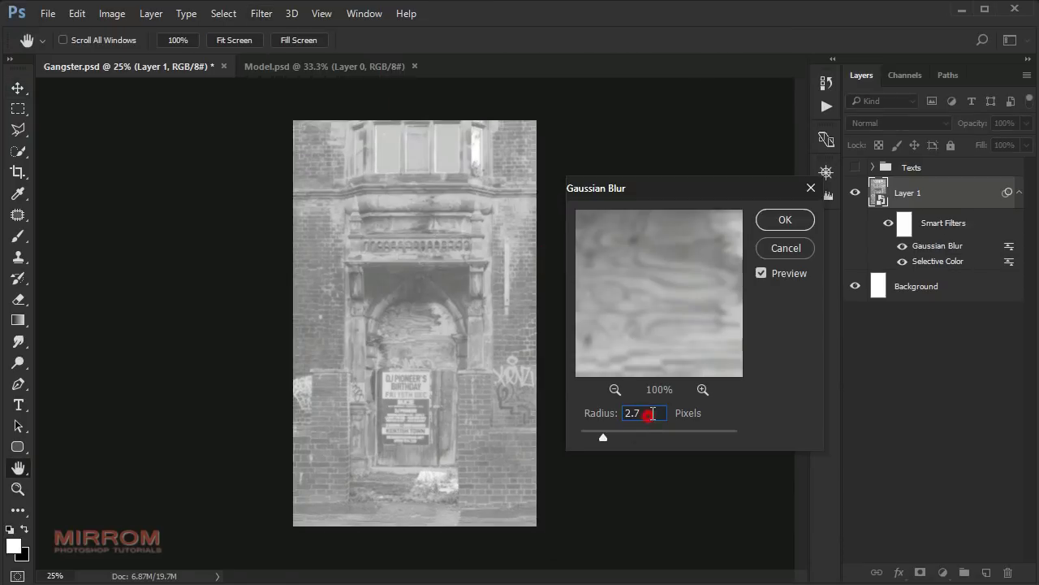
left_click(761, 273)
left_click(760, 273)
left_click(788, 224)
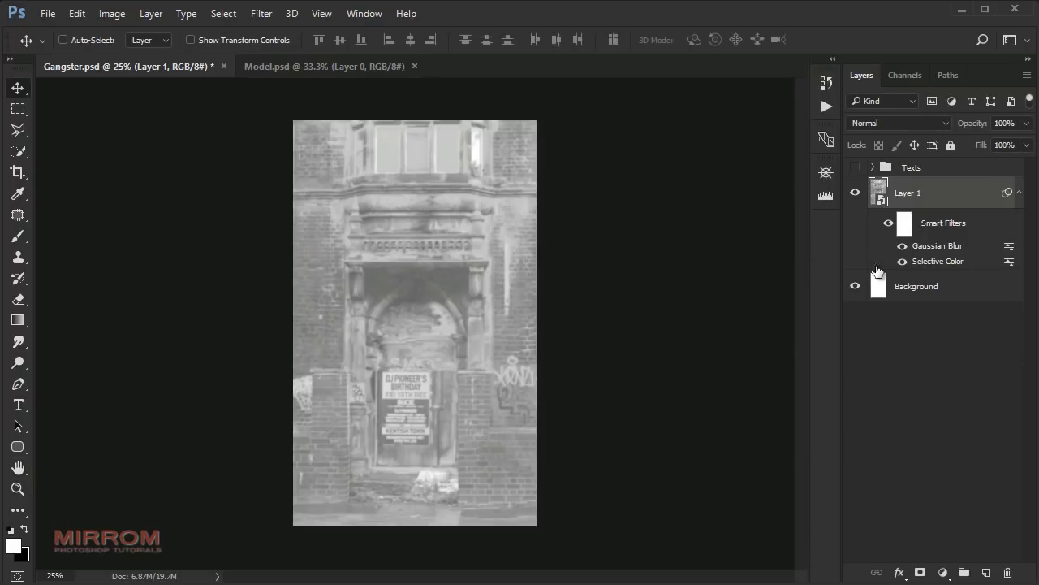
- Collapse Layer 1's smart filters and select Background together with Layer 1
left_click(902, 260)
left_click(902, 260)
left_click(1020, 193)
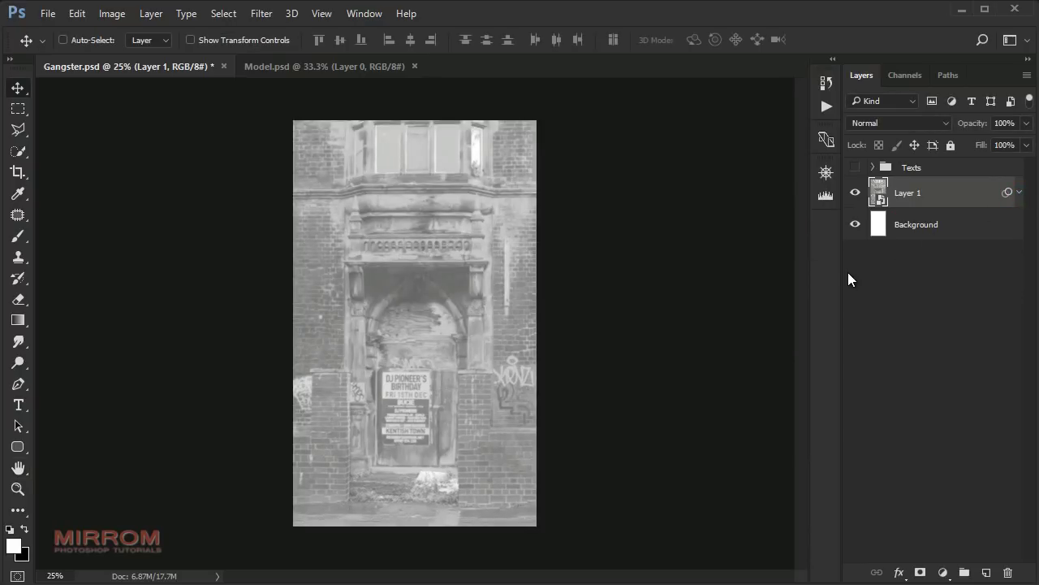
left_click(968, 234, "shift")
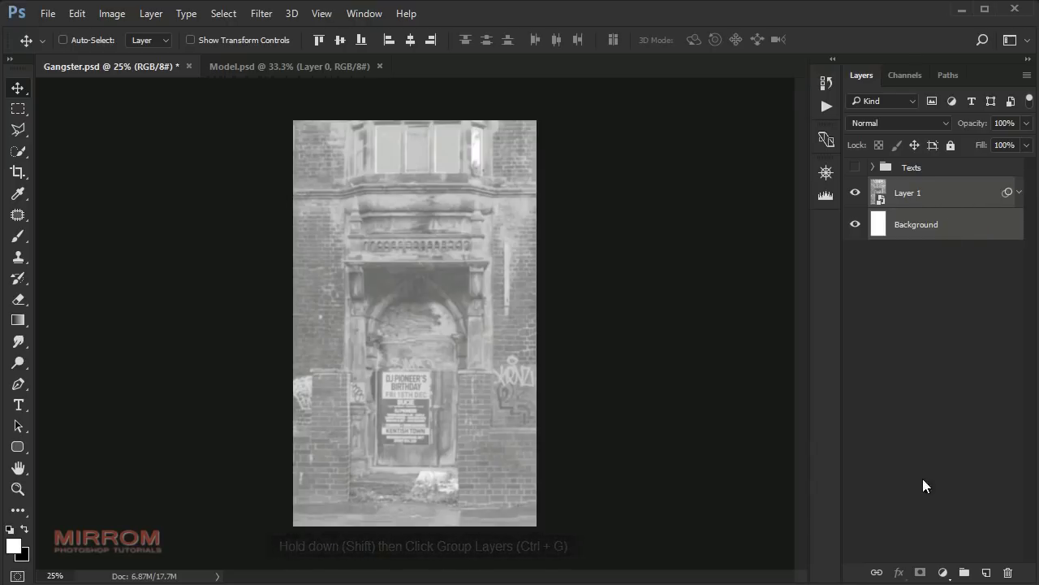
- Put Layer 1 and Background into a new group renamed Background
left_click(963, 573)
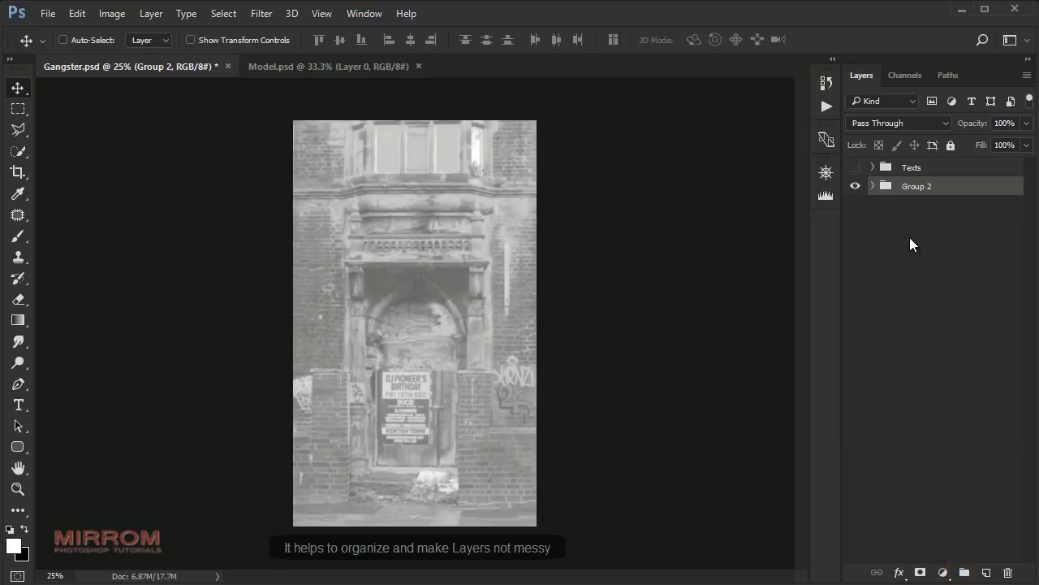
double_click(918, 188)
type("B")
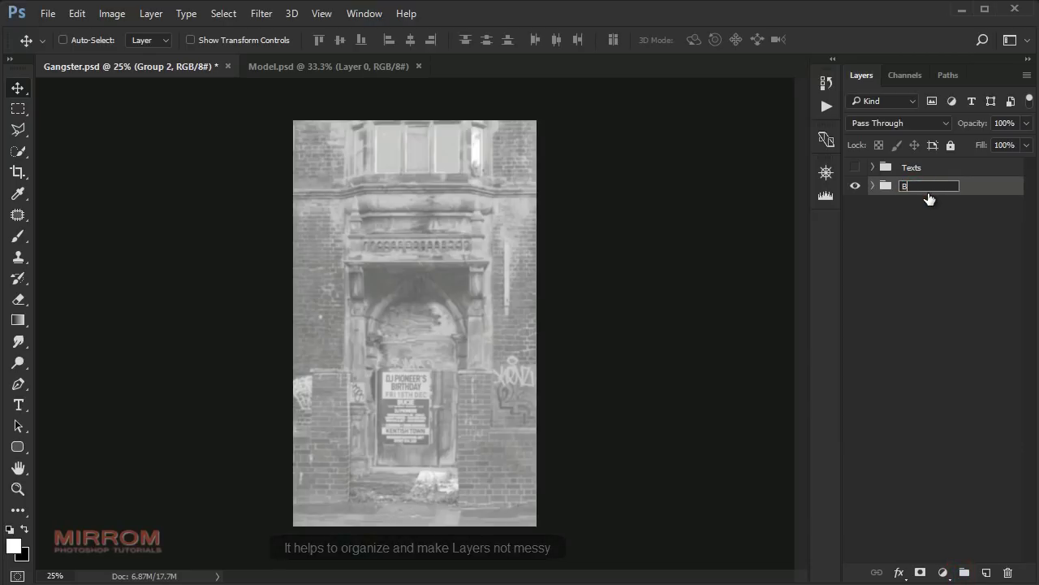
type("ackground")
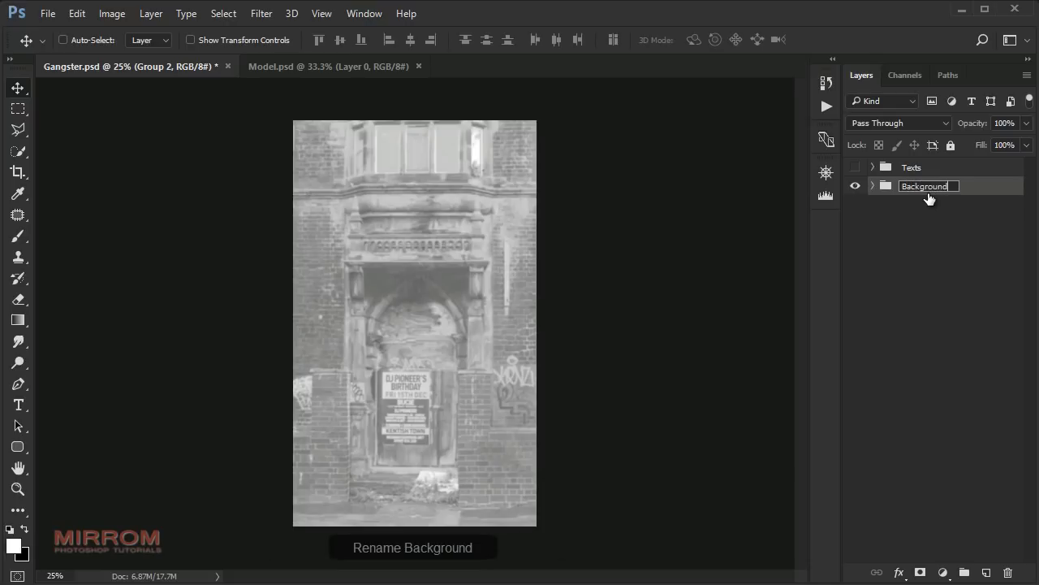
key("Return")
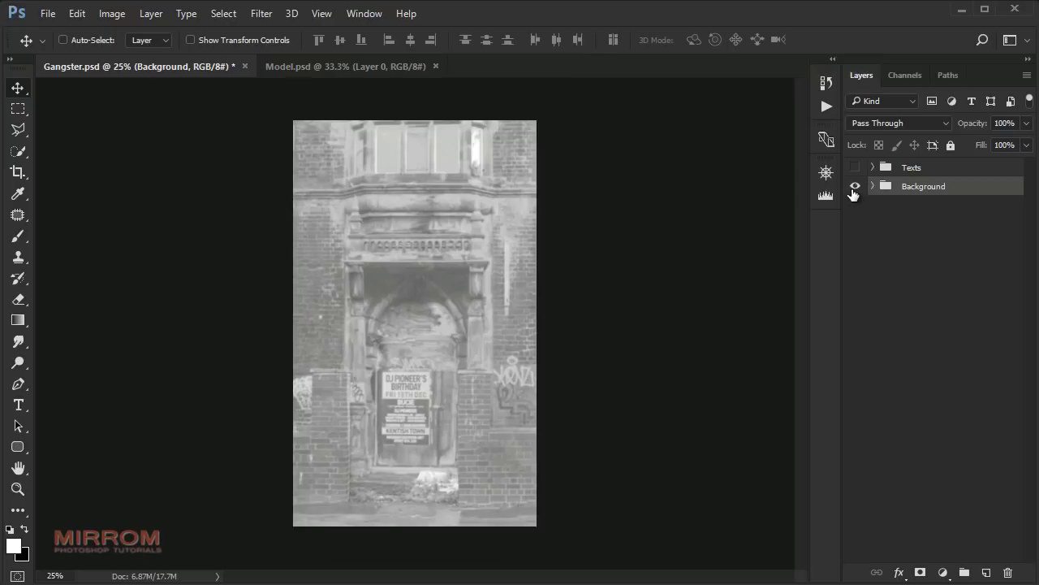
left_click(855, 189)
left_click(855, 190)
- Create a group named Shadow containing a new empty layer
left_click(964, 572)
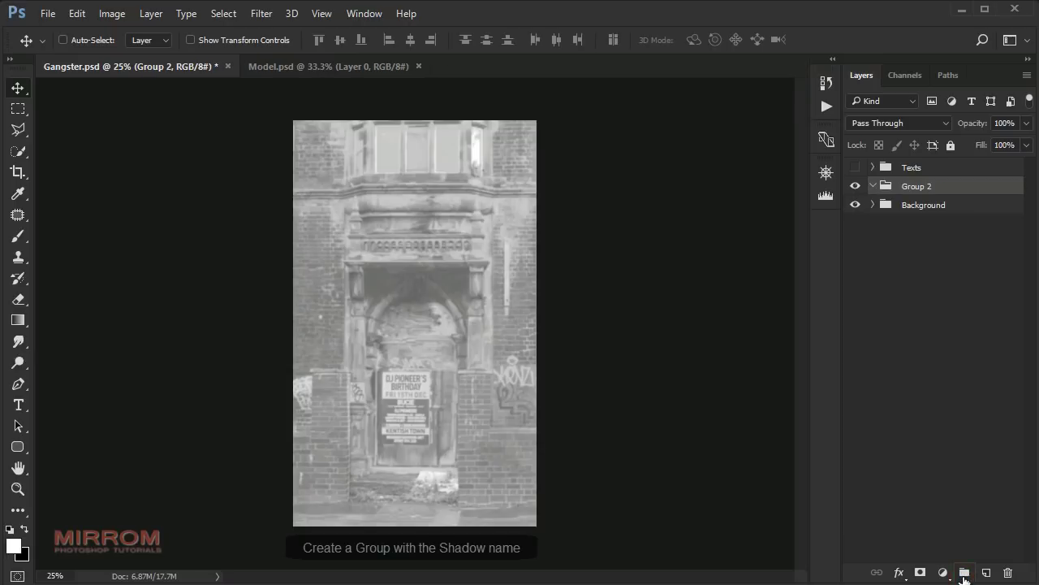
type("S")
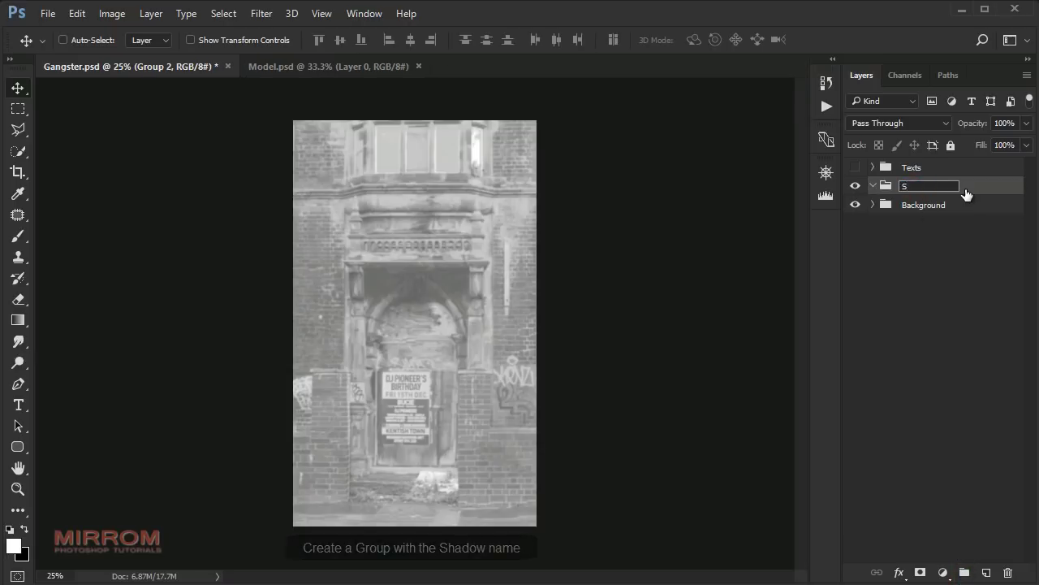
type("hadow")
key("Return")
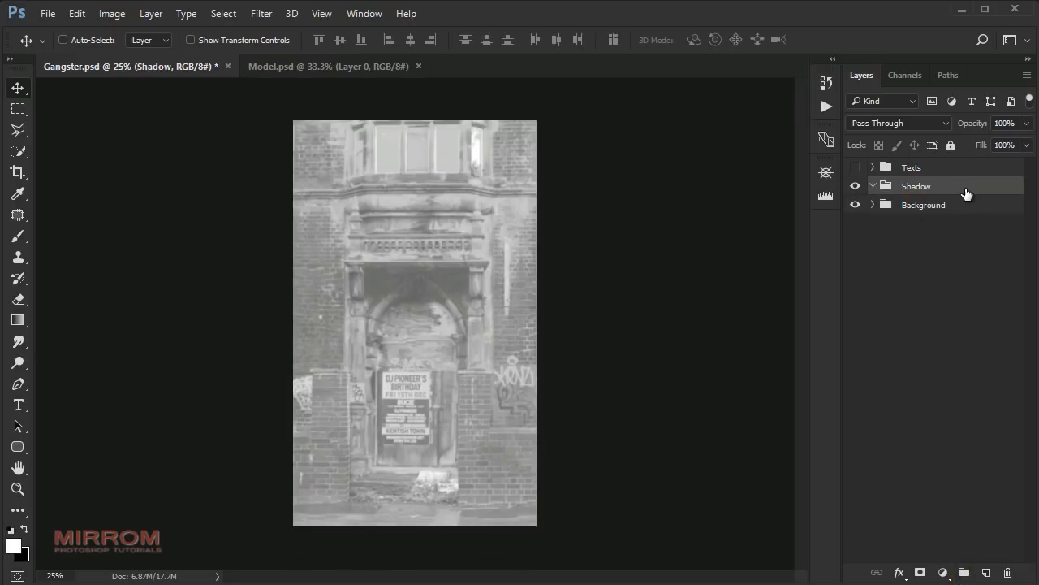
left_click(986, 571)
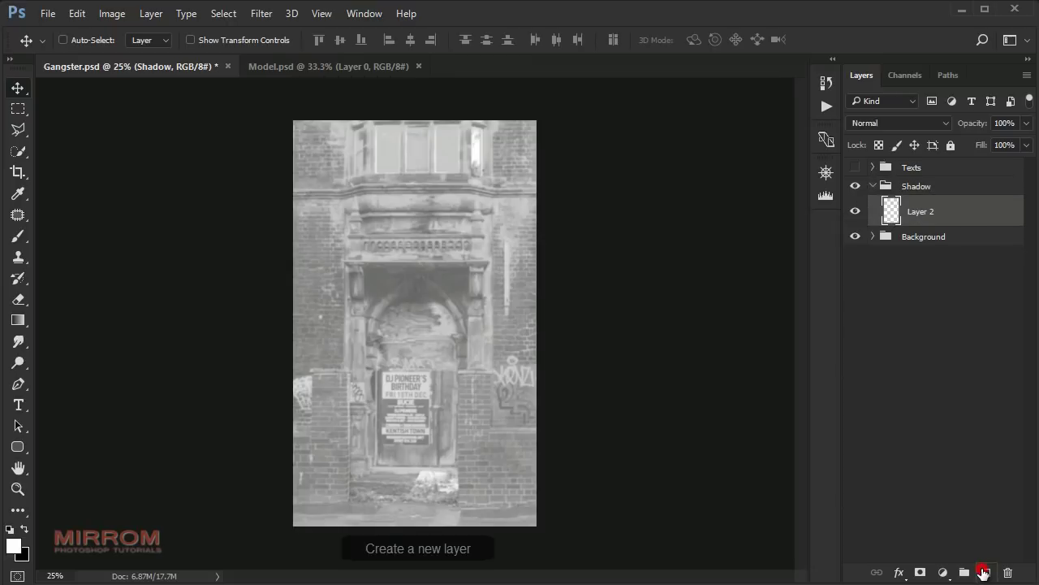
- Draw a black Foreground to Transparent gradient upward from the poster's bottom edge
left_click(24, 529)
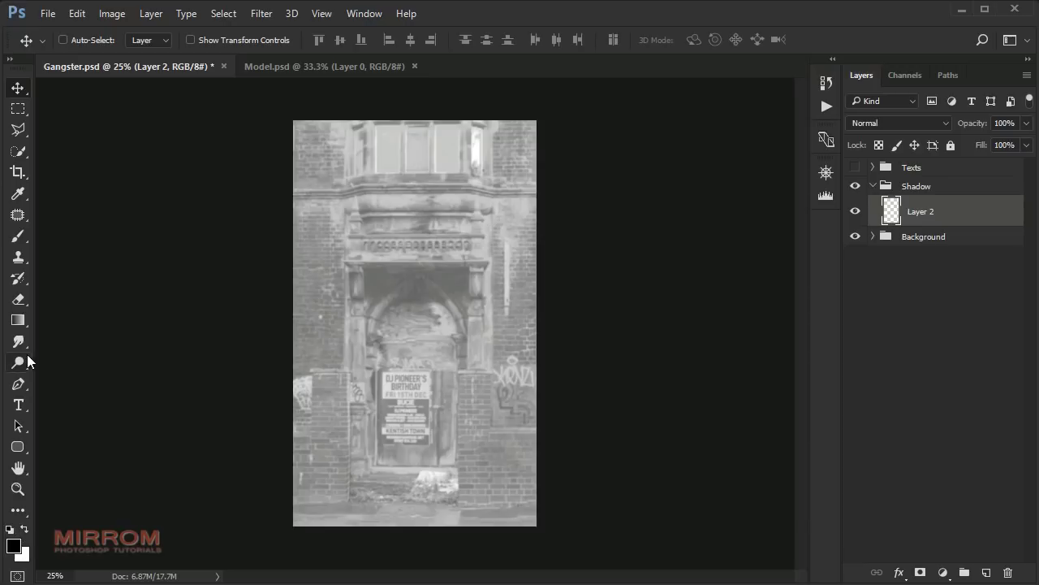
right_click(18, 320)
left_click(95, 320)
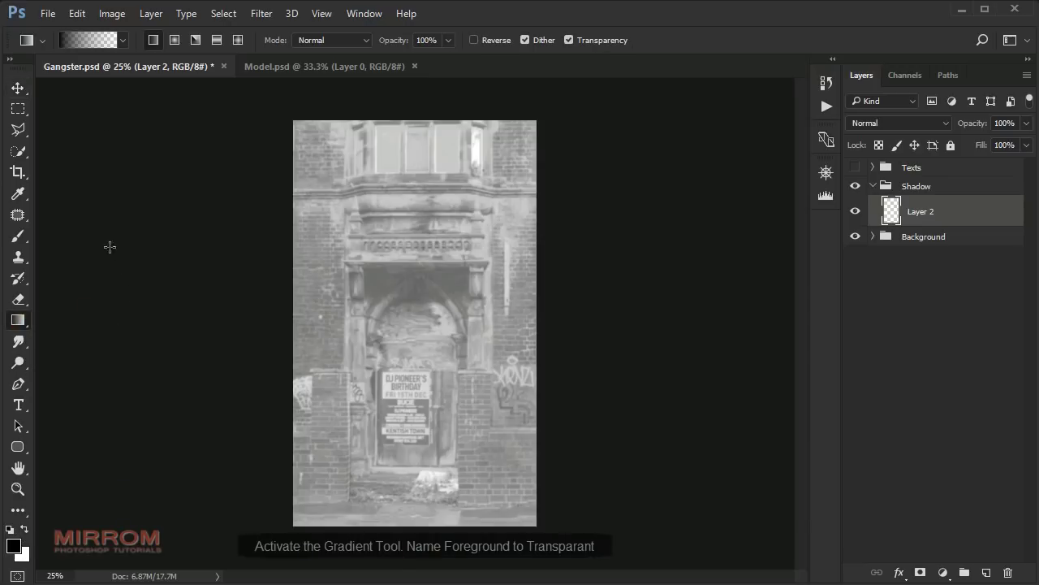
left_click(89, 40)
left_click_drag(727, 114, 544, 102)
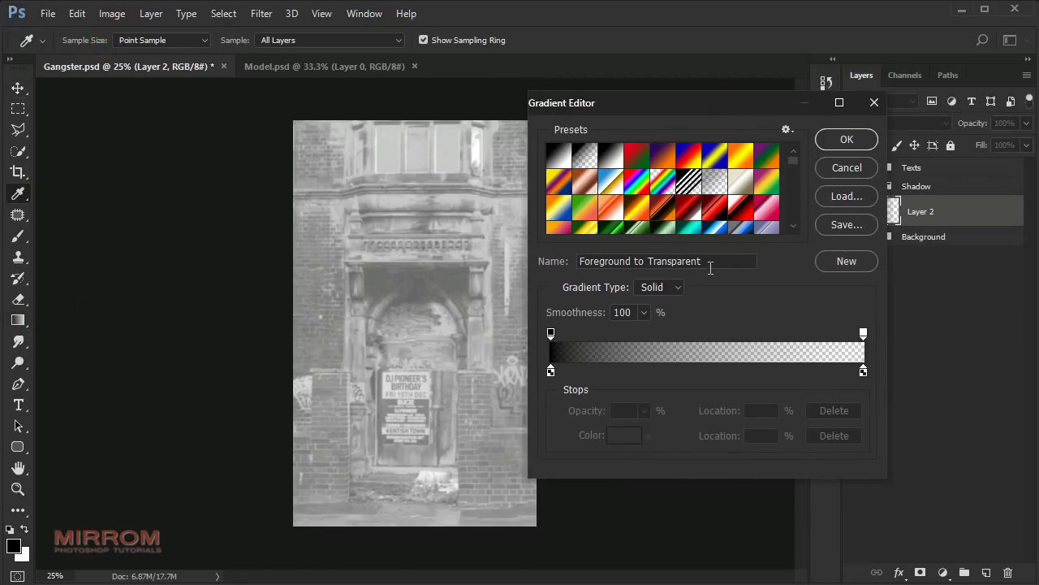
left_click(829, 144)
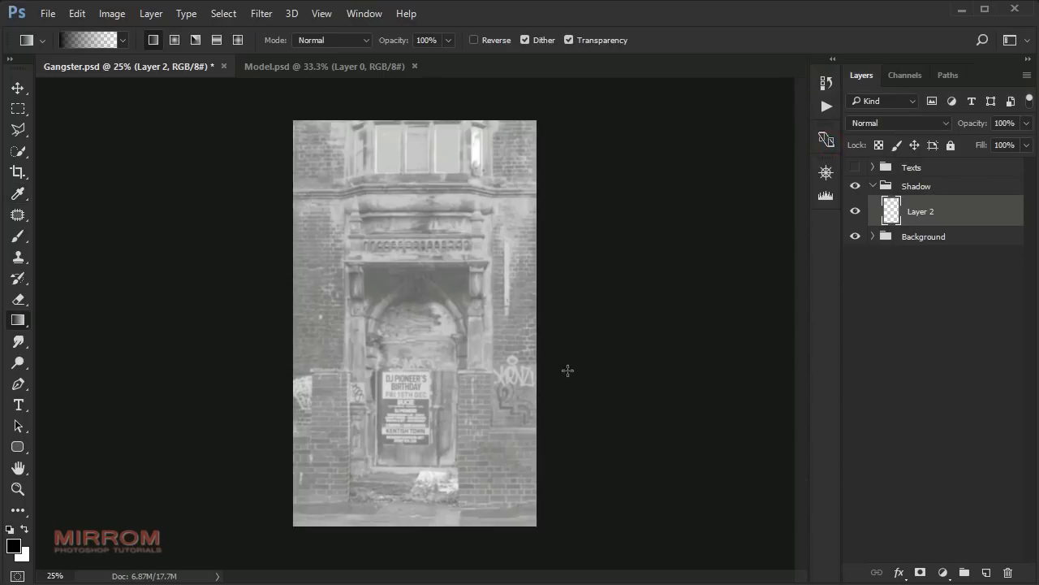
left_click_drag(467, 552, 470, 342)
key("ctrl+z")
left_click_drag(460, 551, 465, 343)
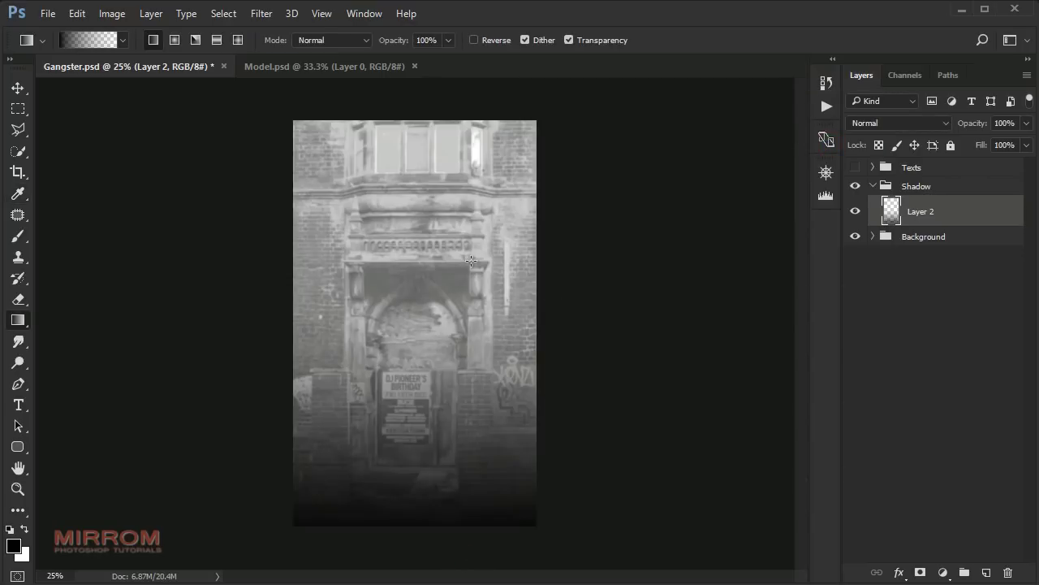
- Set the gradient layer to Overlay blending and stretch it taller up the poster
key("v")
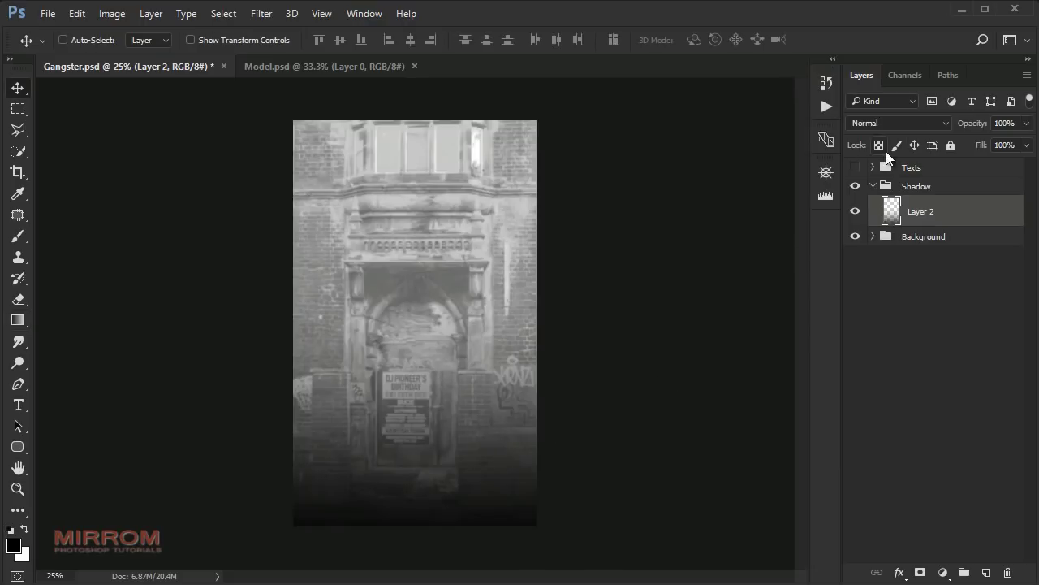
left_click(933, 124)
left_click(897, 284)
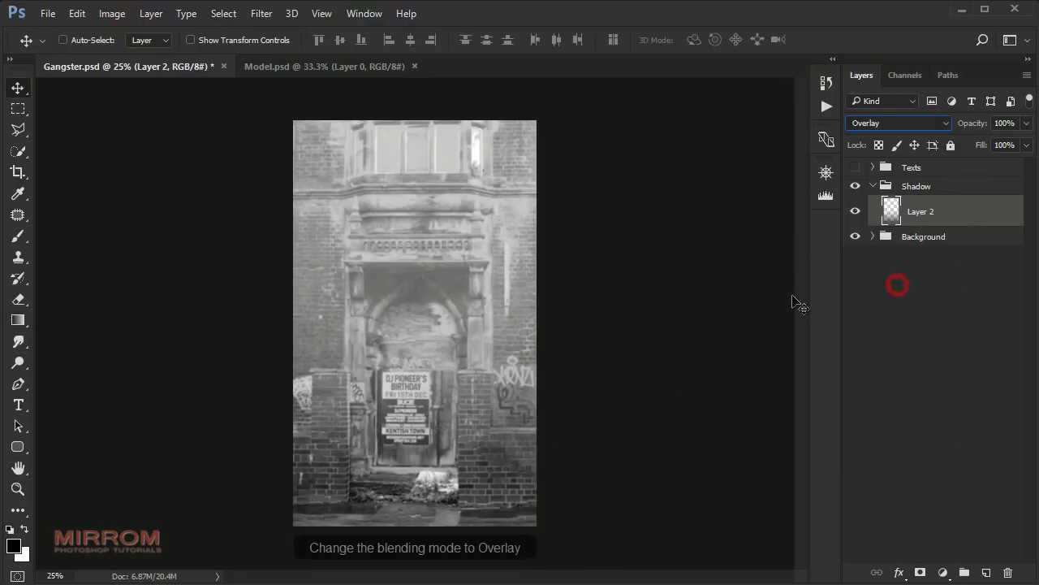
left_click(461, 417)
key("ctrl+t")
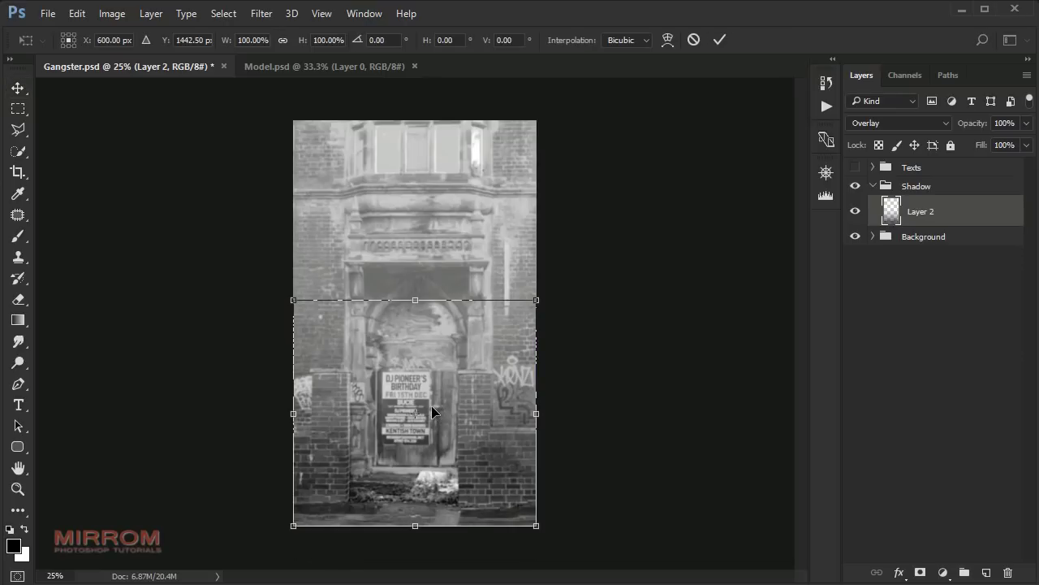
left_click_drag(416, 300, 416, 276)
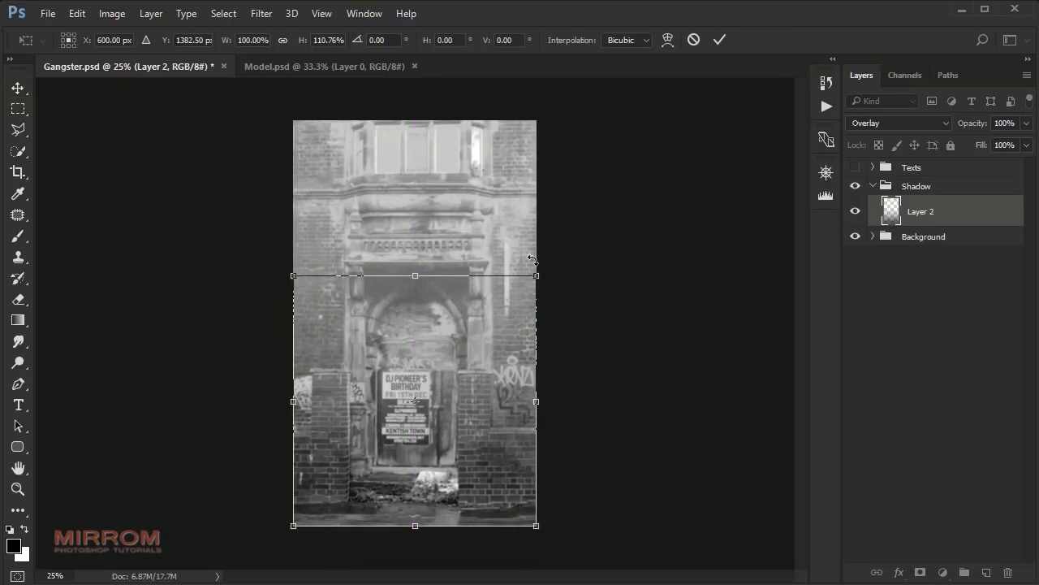
left_click(719, 40)
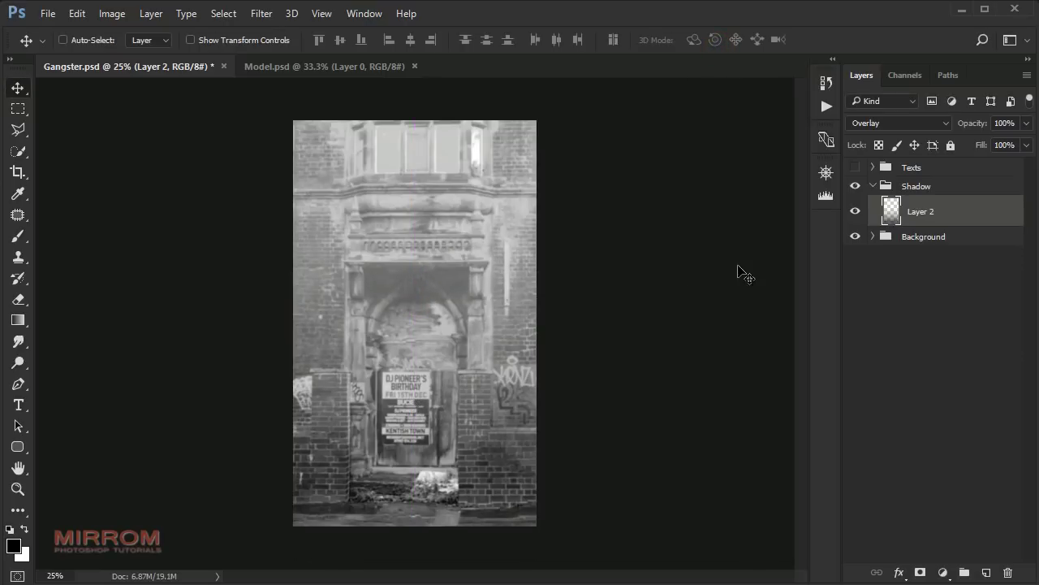
- Duplicate the gradient layer at 78% opacity and collapse the Shadow group
key("ctrl+j")
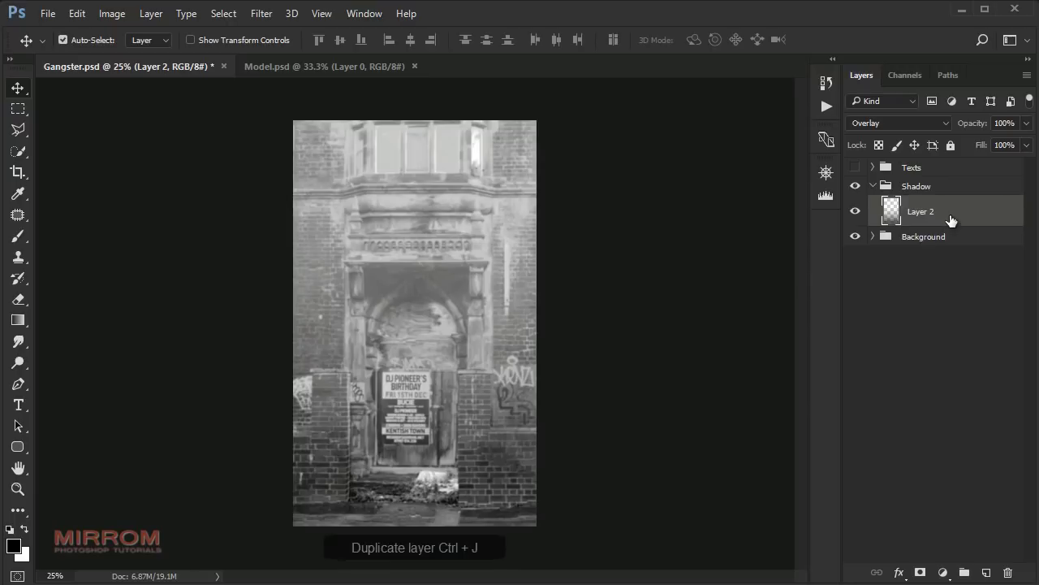
key("ctrl+j")
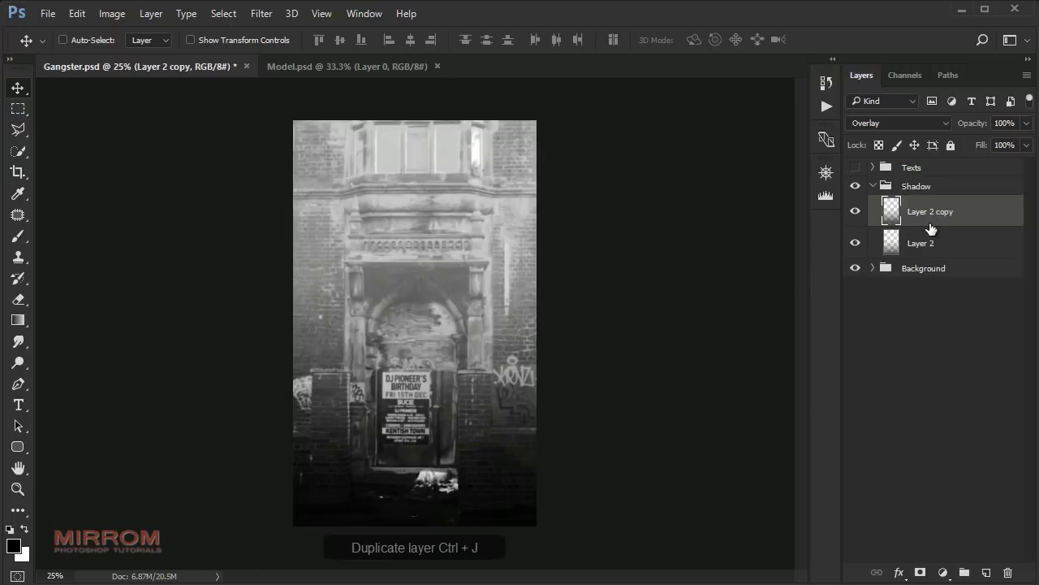
left_click(1028, 123)
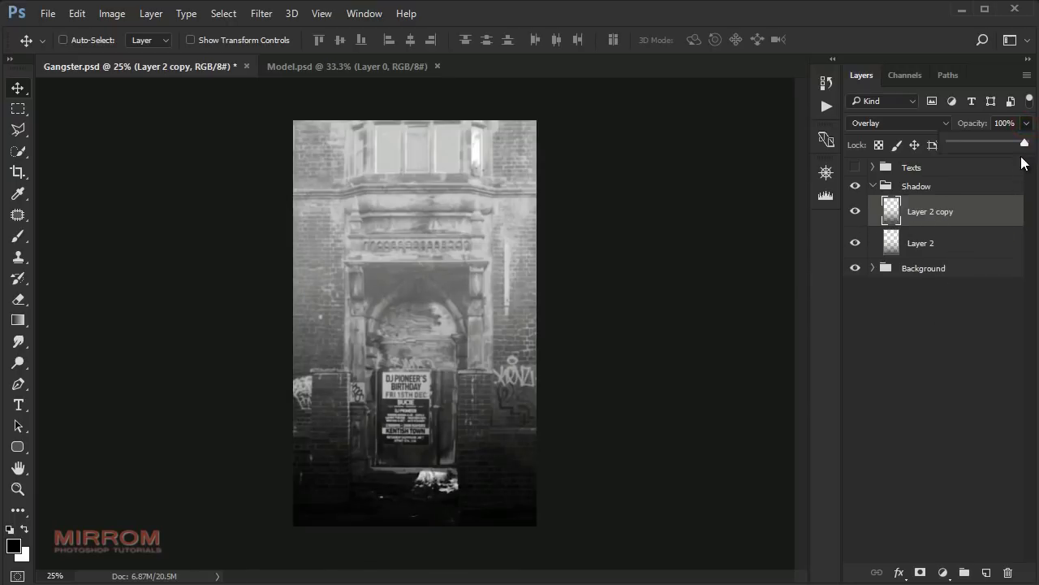
left_click_drag(1024, 143, 1017, 144)
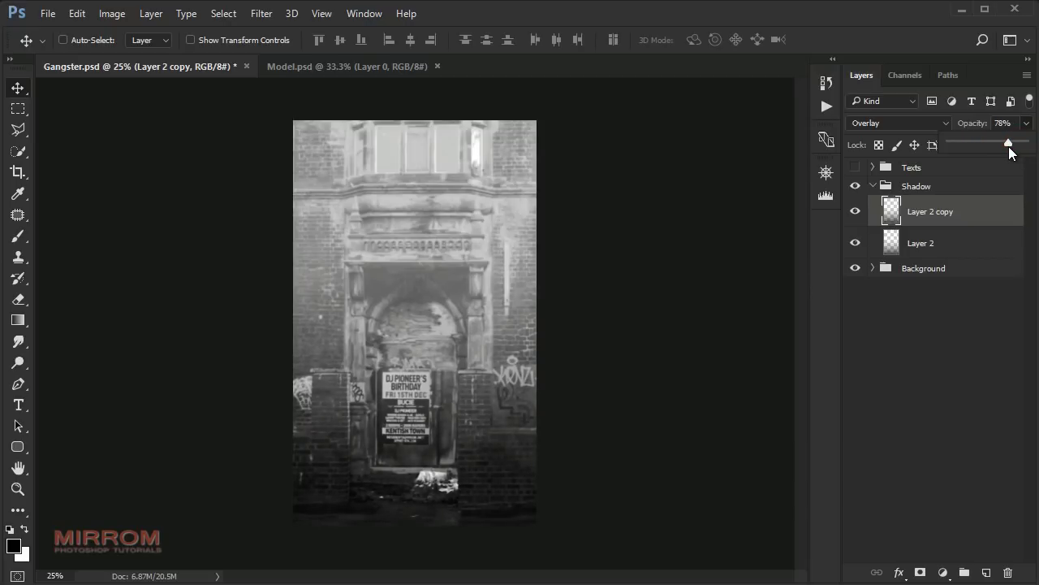
left_click(855, 242)
left_click(855, 242)
left_click(857, 212)
left_click(924, 186)
left_click(873, 186)
- Create a new group above Shadow named Model
left_click(963, 572)
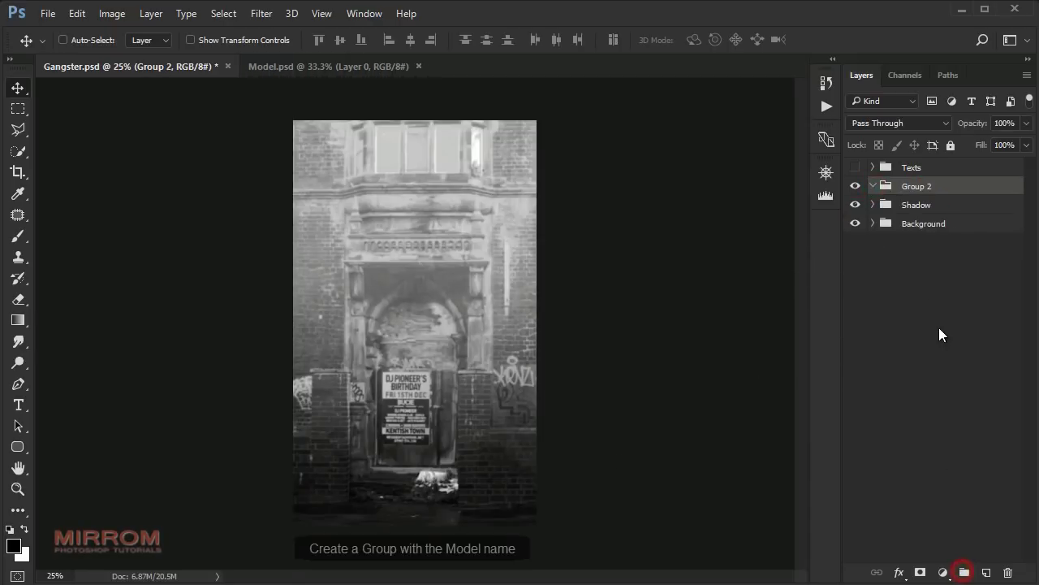
double_click(917, 188)
type("Mode")
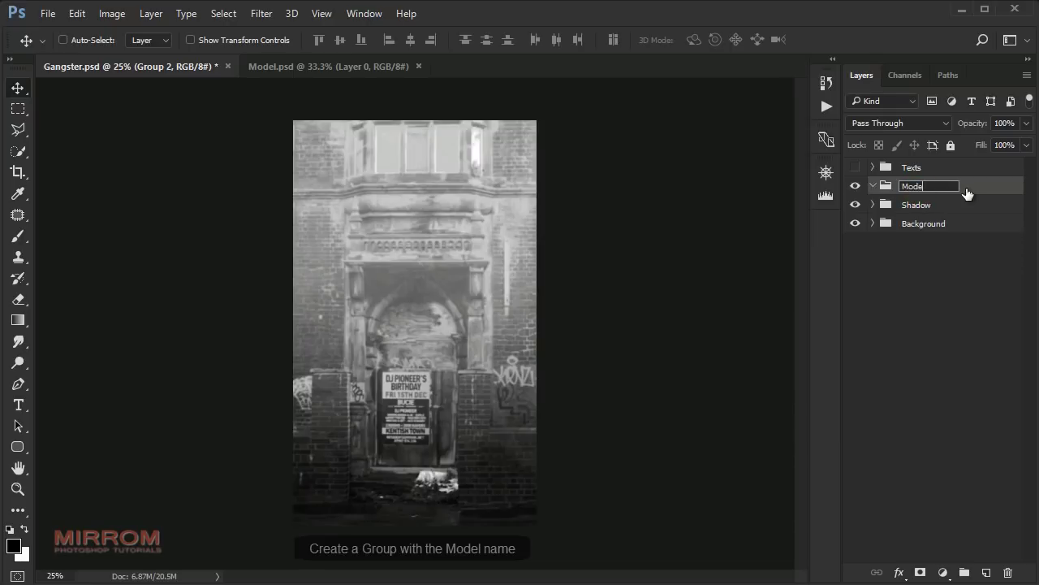
type("l")
key("Return")
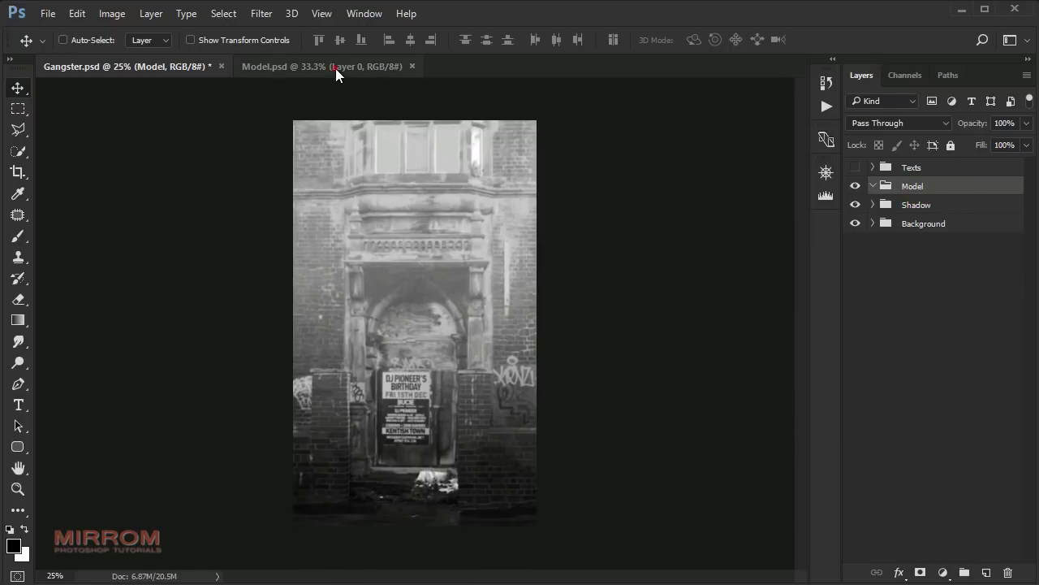
- Bring the masked man with the bat from Model.psd into the poster, closing Model.psd unsaved
left_click(335, 68)
right_click(915, 168)
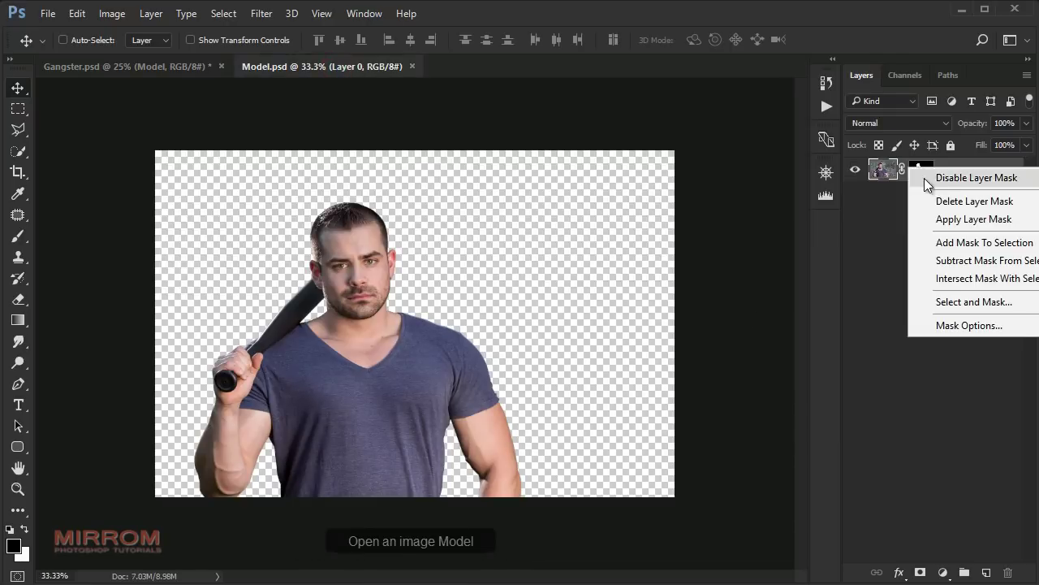
left_click(954, 184)
right_click(916, 173)
left_click(934, 190)
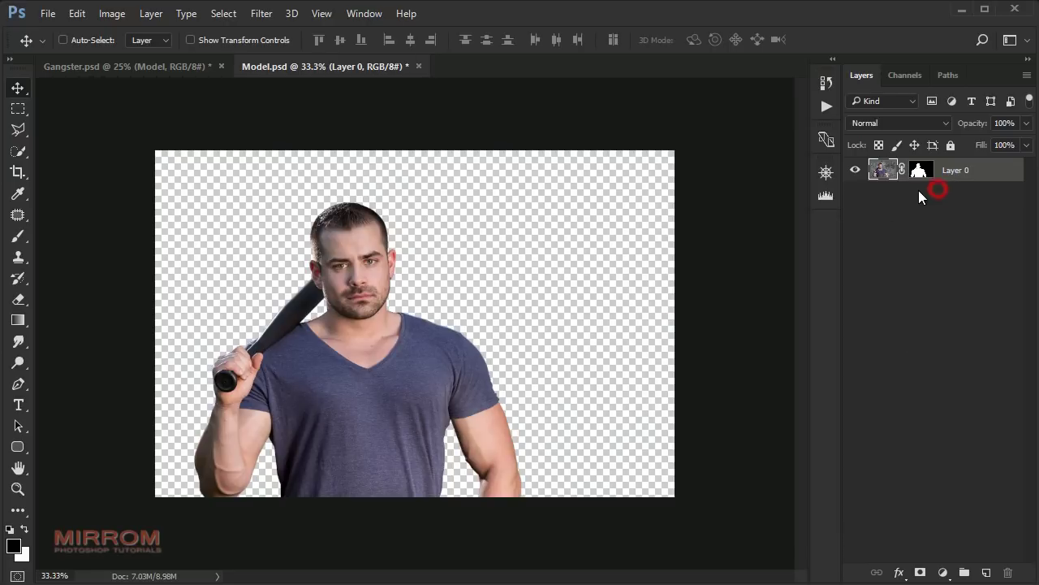
mouse_move(367, 323)
left_mouse_down()
mouse_move(268, 203)
mouse_move(430, 317)
left_mouse_up()
left_click(421, 67)
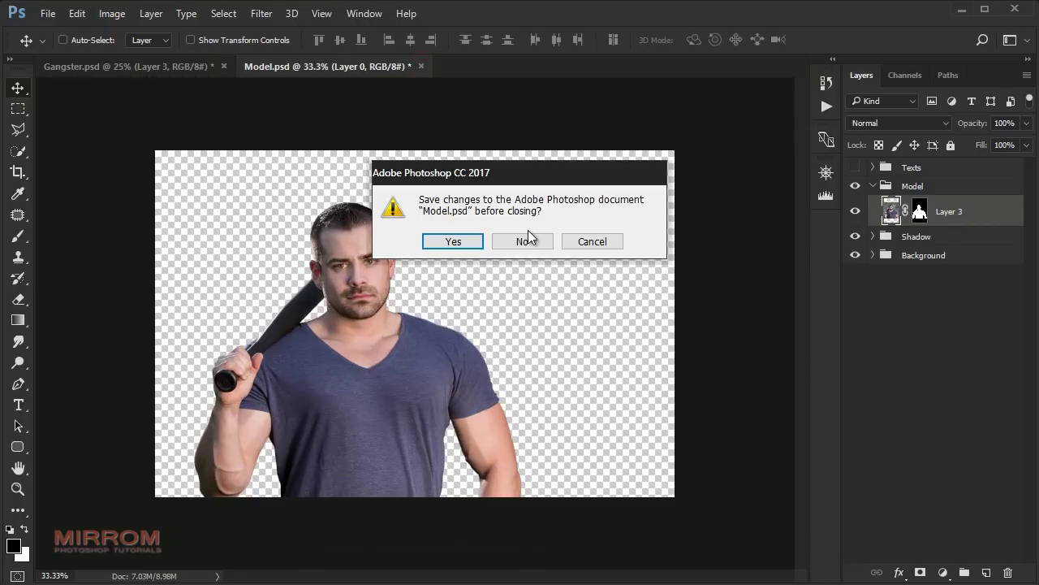
left_click(528, 239)
left_click_drag(469, 360, 469, 428)
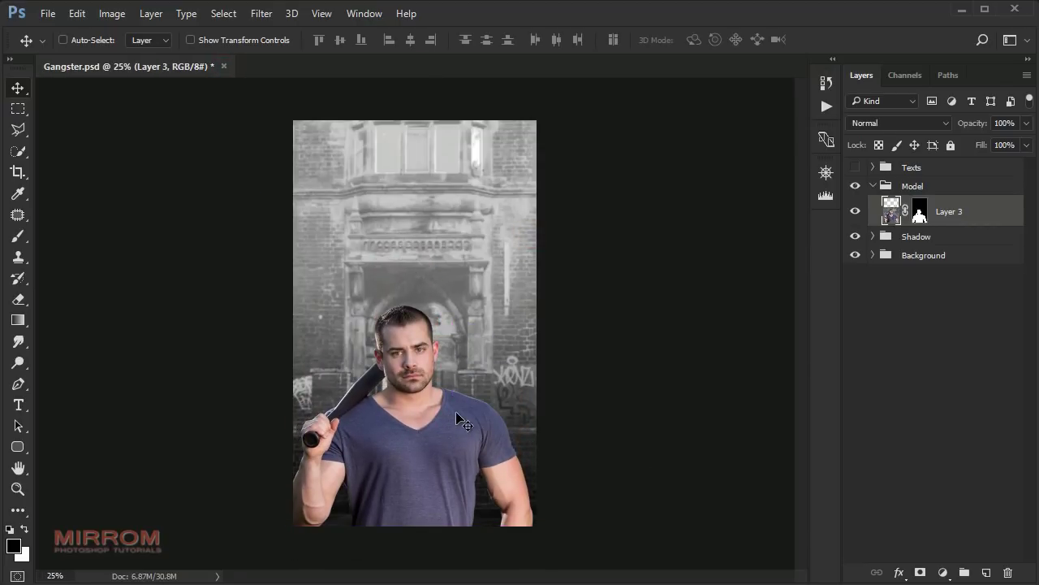
- Scale the man up to about 115% across the poster's lower half
key("ctrl+t")
left_click_drag(645, 263, 685, 241)
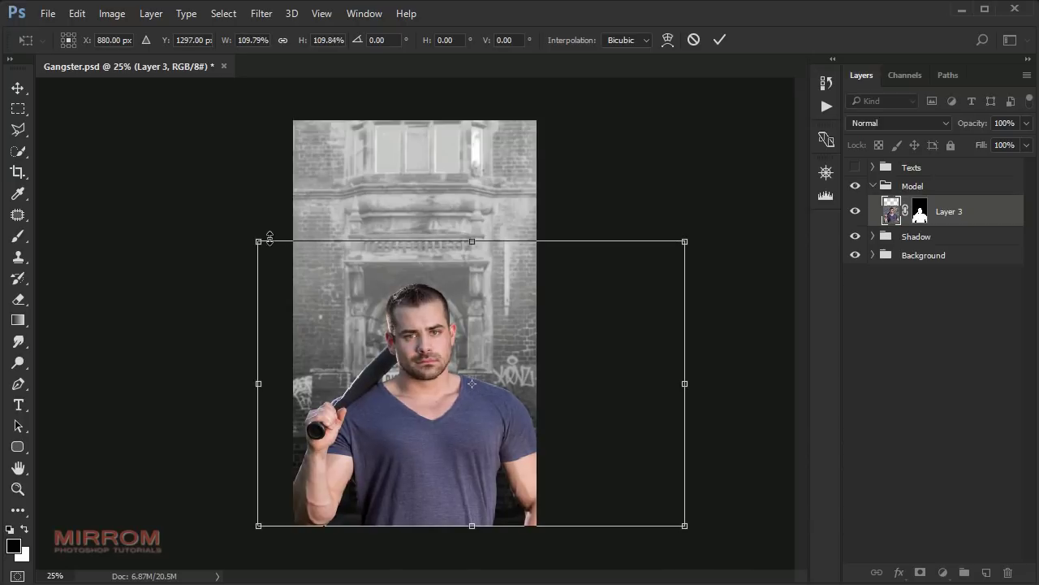
left_click_drag(269, 237, 249, 222)
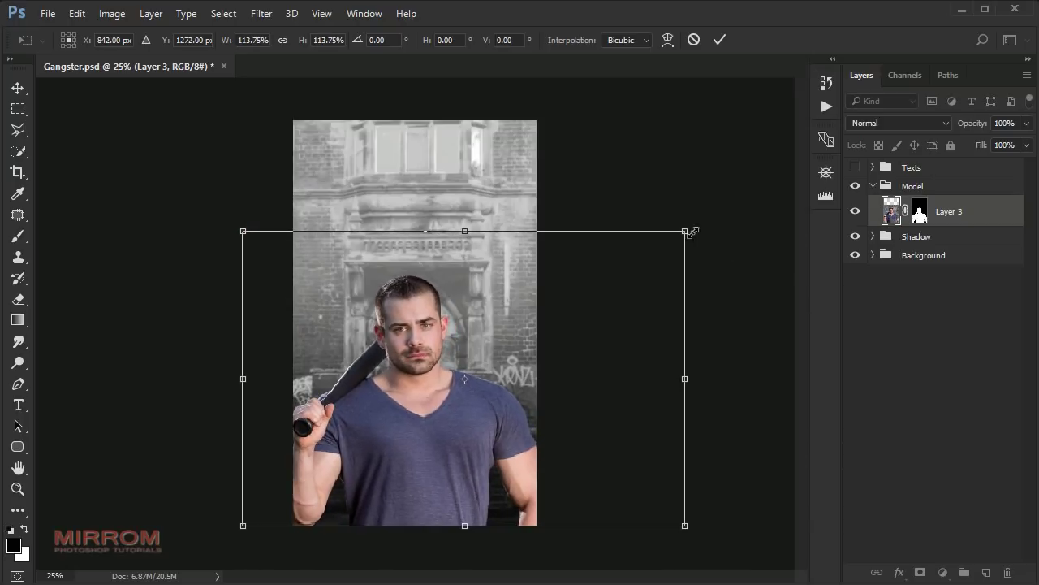
left_click_drag(686, 232, 690, 223)
left_click_drag(244, 227, 241, 225)
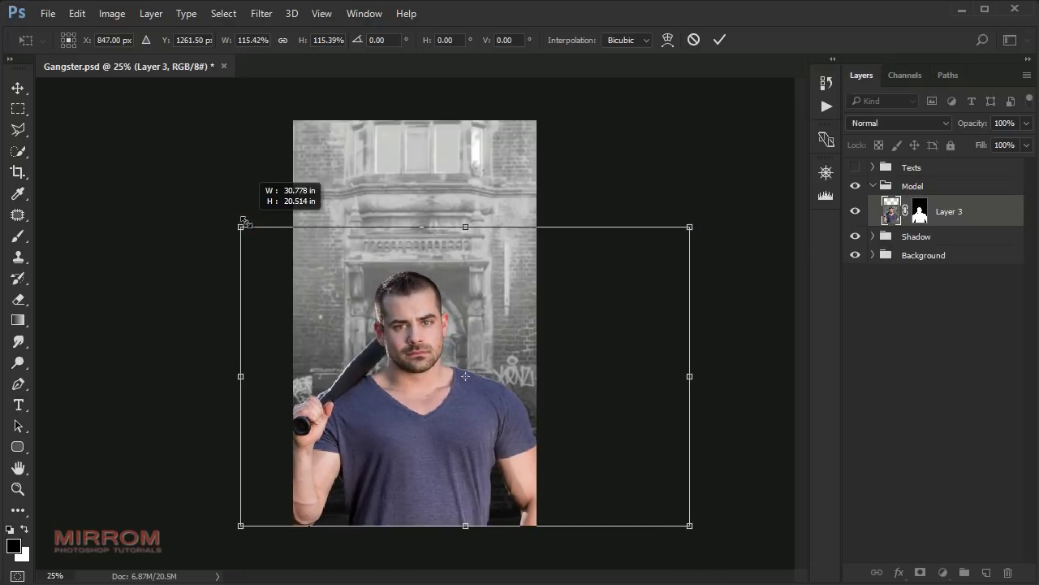
key("Return")
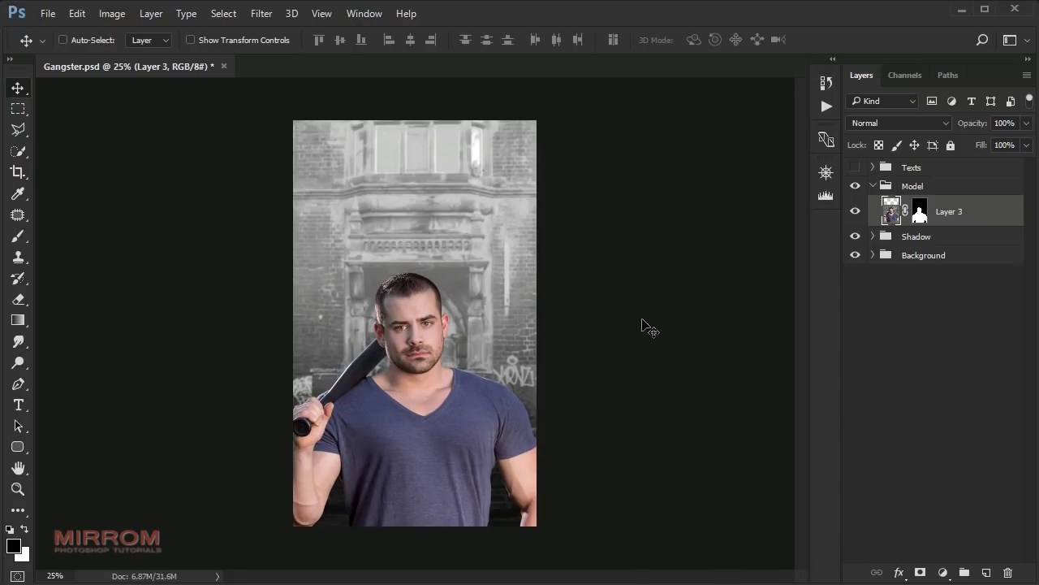
- Apply Layer 3's mask permanently and rename the layer Model
right_click(917, 212)
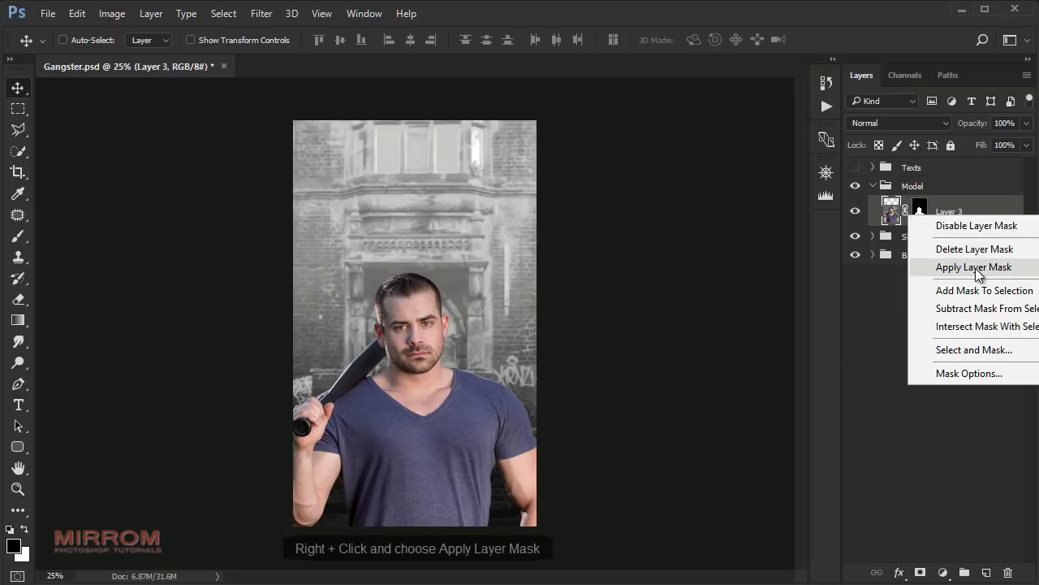
left_click(975, 268)
double_click(927, 213)
type("M")
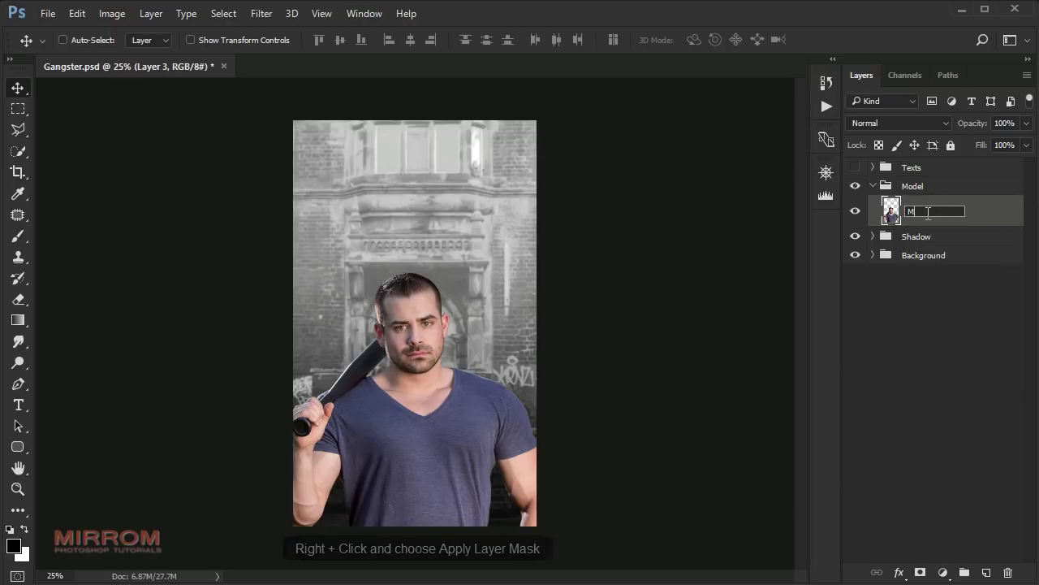
type("odel")
key("Return")
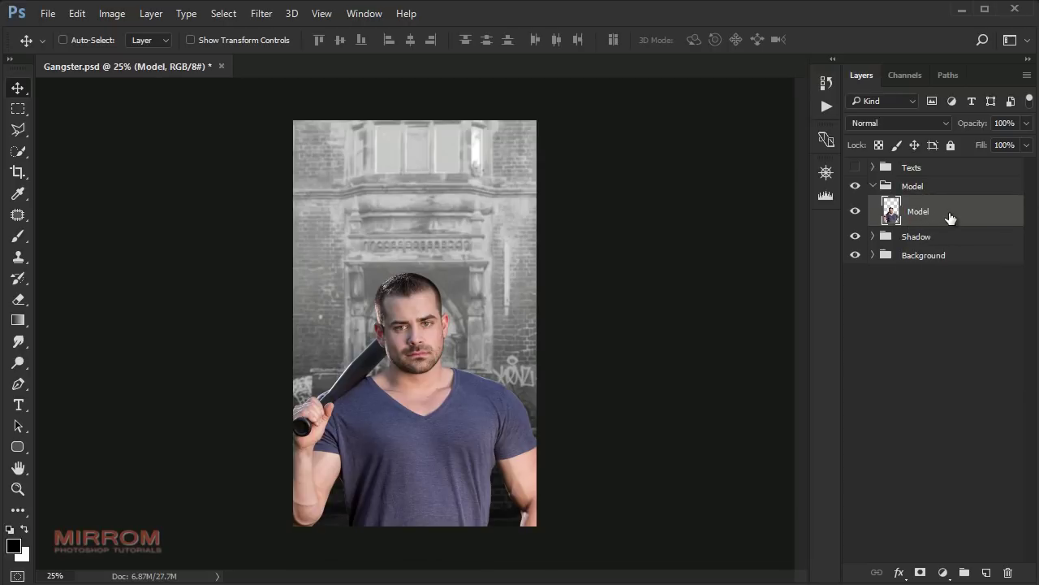
- Convert the Model layer into a Smart Object
right_click(966, 212)
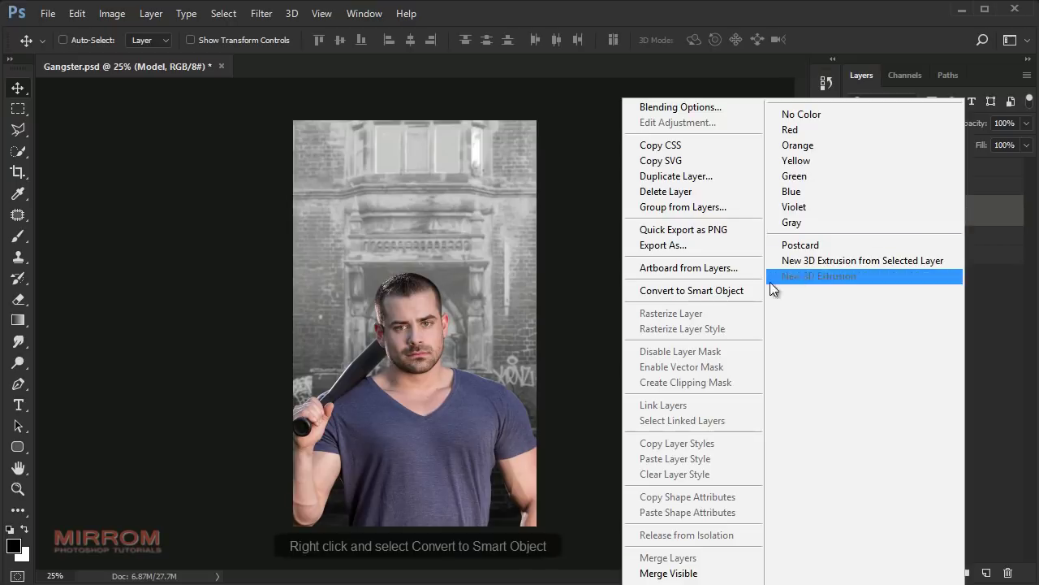
left_click(770, 282)
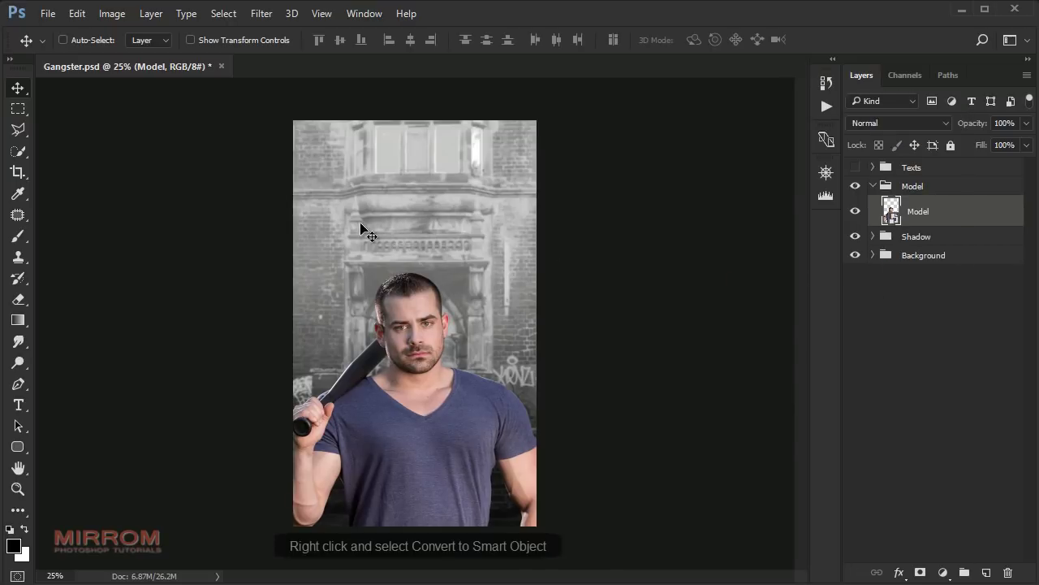
left_click(112, 13)
mouse_move(136, 54)
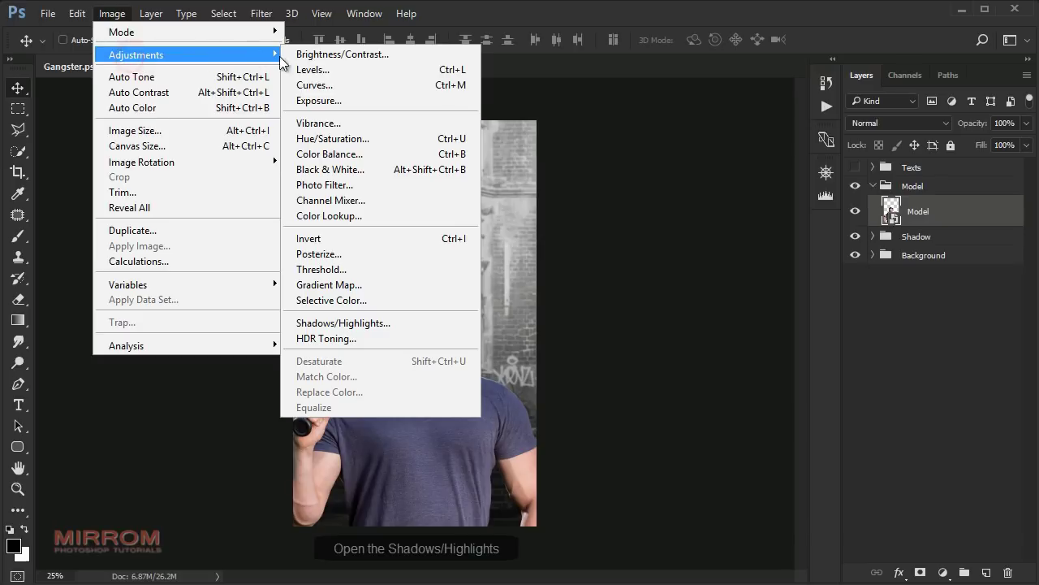
- Apply Shadows/Highlights: shadows tone 7, highlights amount 20, tone 63, radius 54, after comparing the preview
left_click(426, 326)
left_click_drag(500, 98, 584, 146)
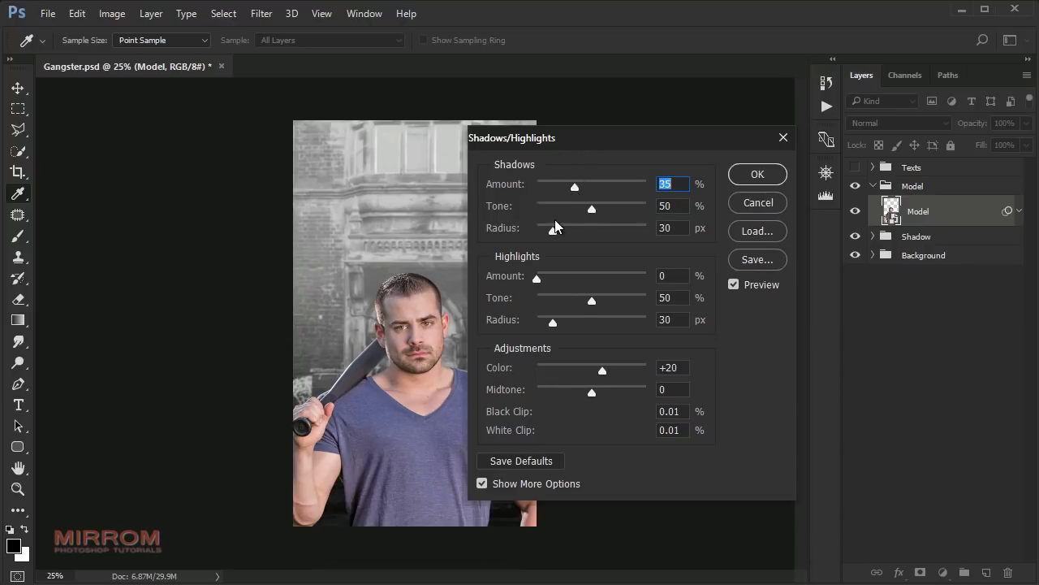
mouse_move(589, 216)
left_mouse_down()
mouse_move(559, 219)
mouse_move(603, 234)
left_mouse_up()
key("Down")
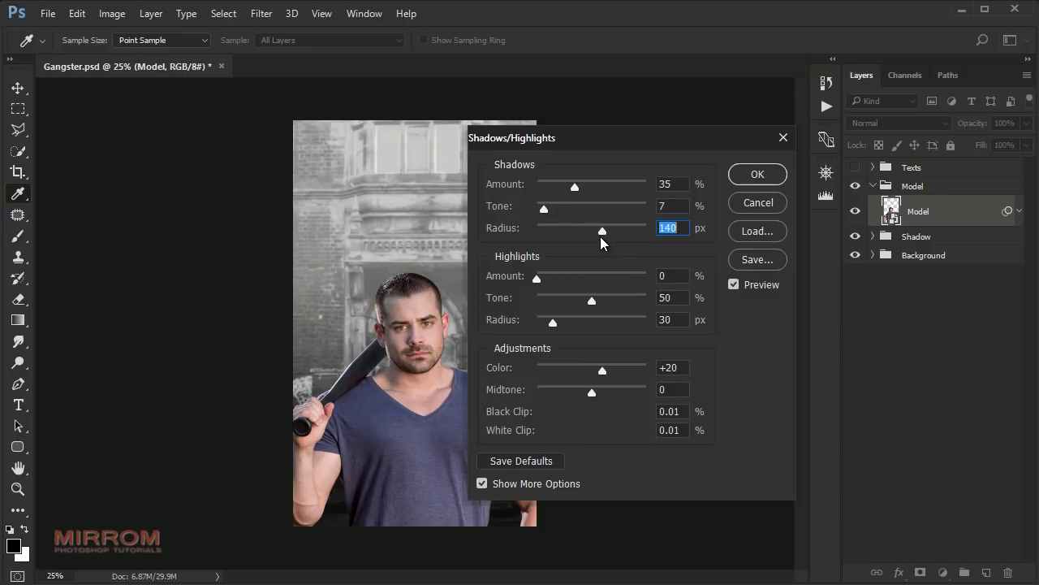
left_click_drag(546, 279, 573, 277)
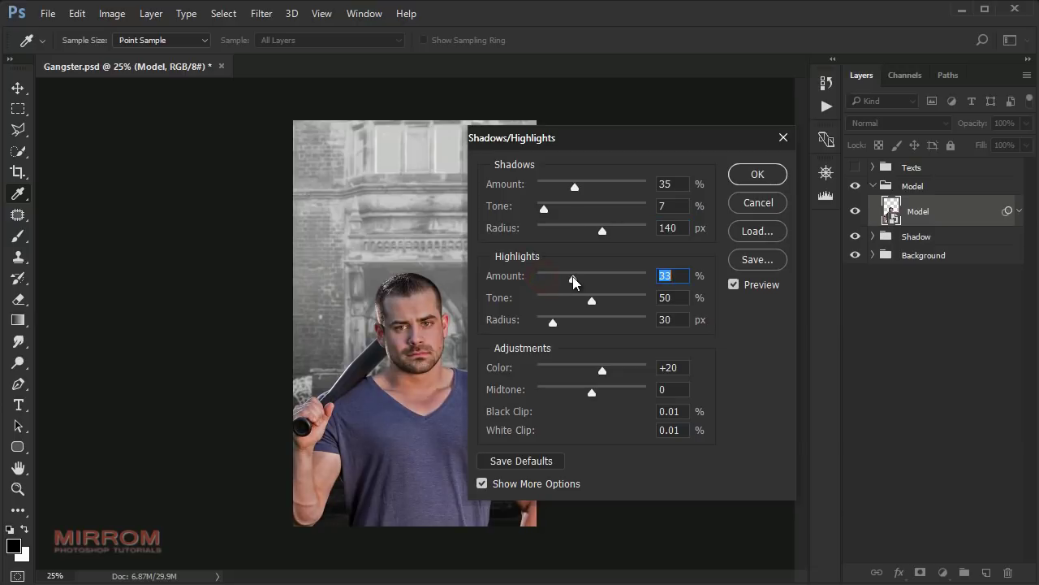
left_click_drag(606, 147, 655, 168)
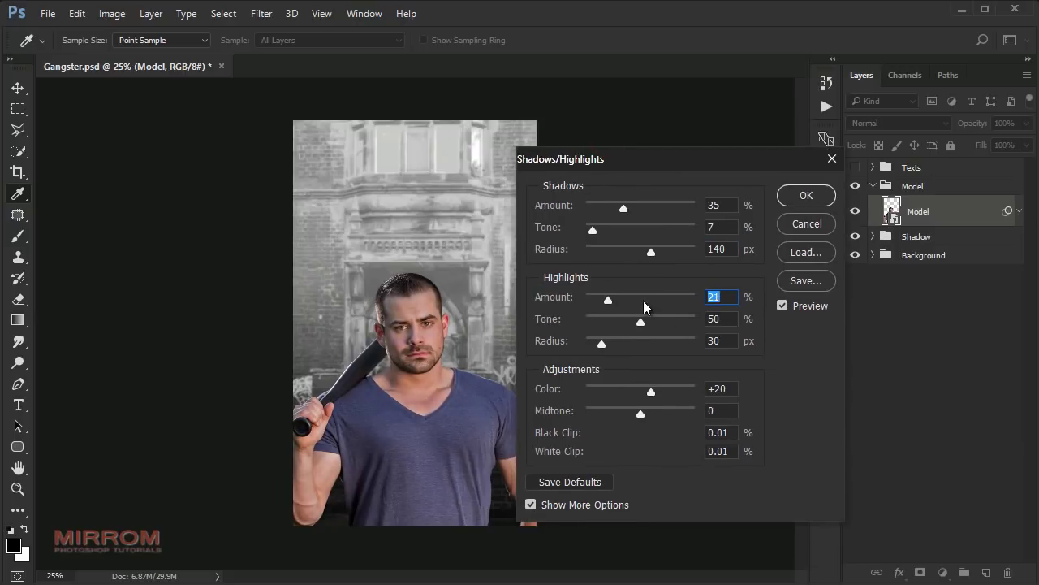
left_click_drag(640, 322, 648, 322)
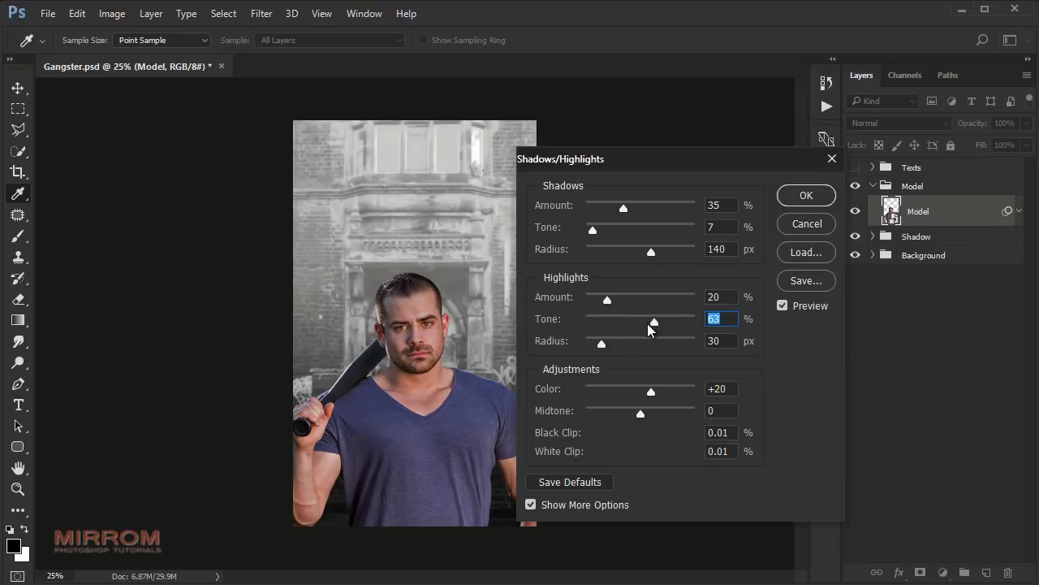
left_click_drag(602, 343, 617, 344)
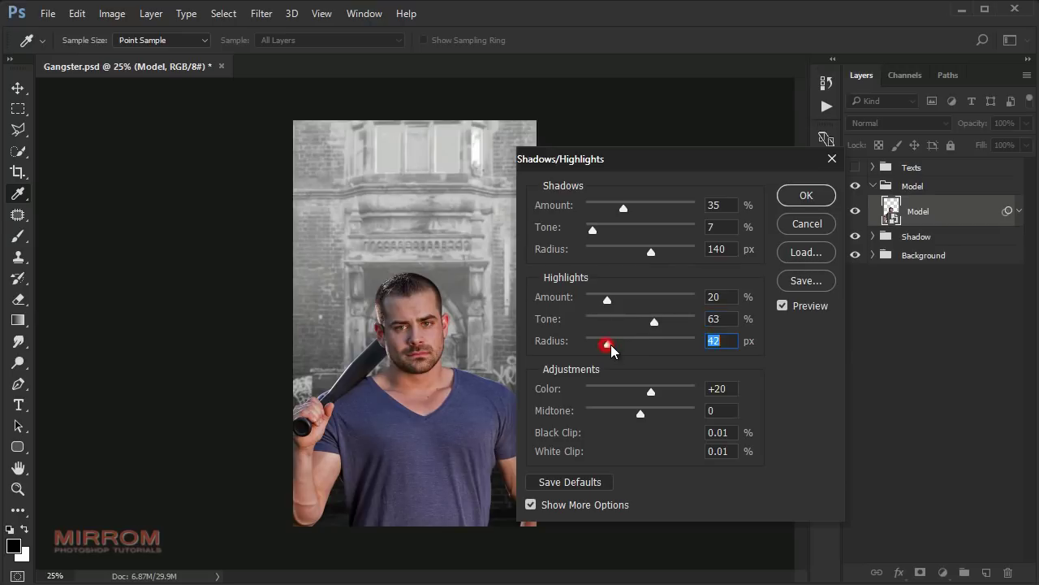
left_click(780, 306)
left_click(780, 306)
left_click(812, 204)
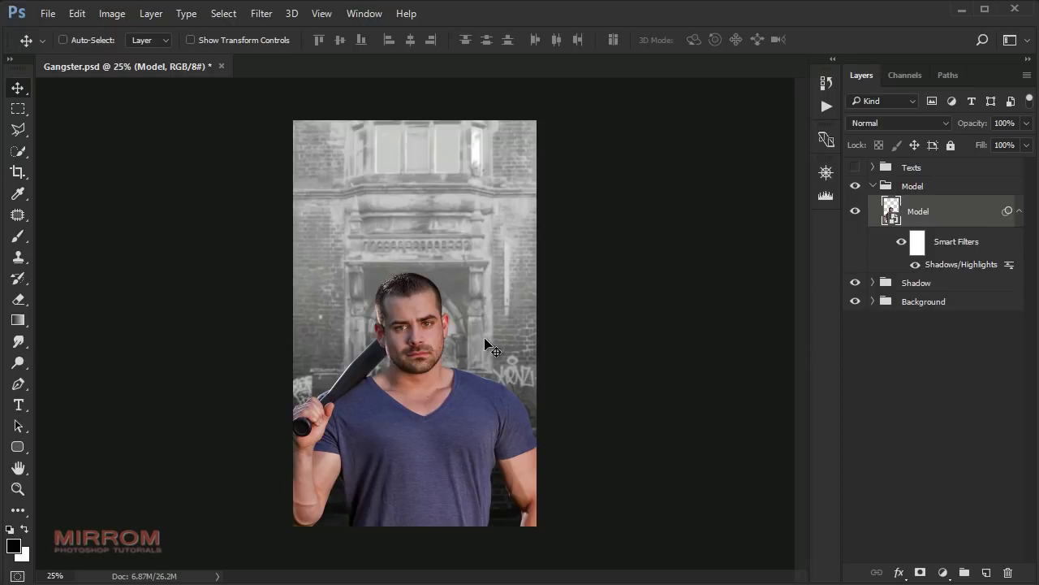
scroll(467, 380, "up", 1)
scroll(492, 383, "down", 1)
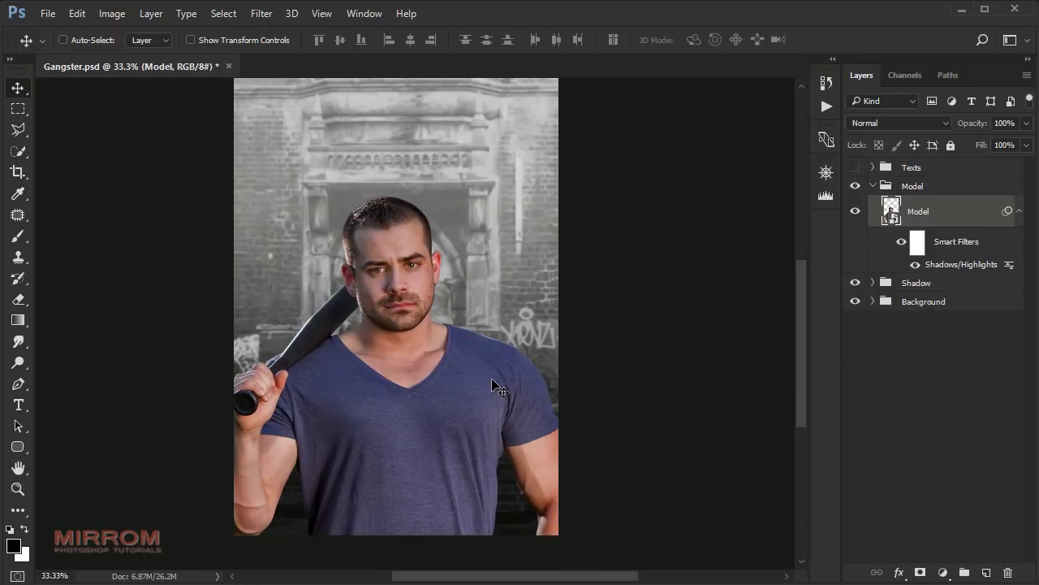
- Add Filter > Sharpen > Sharpen More to the Model layer and collapse its smart filter list
left_click(261, 13)
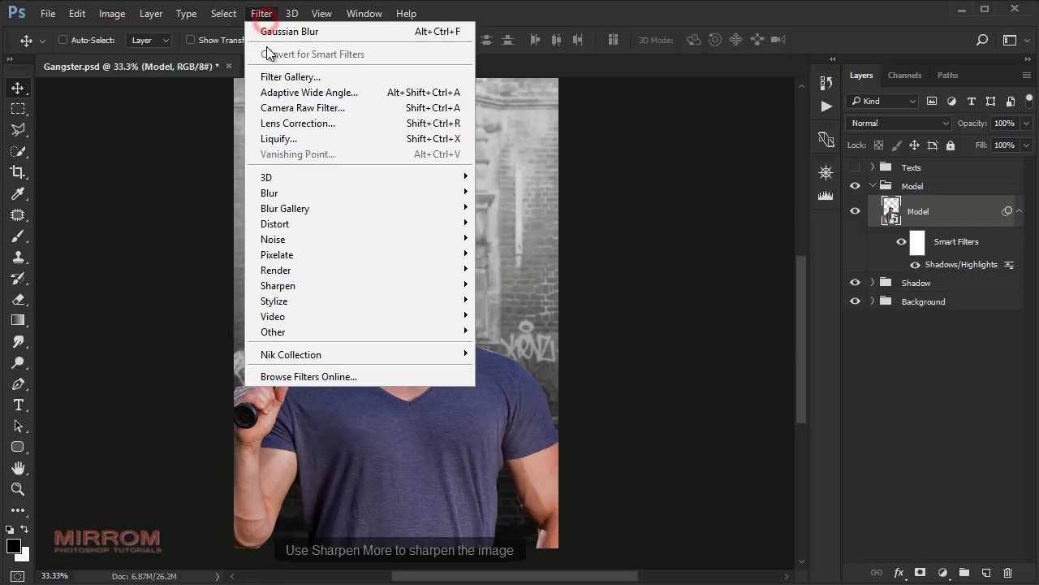
mouse_move(358, 285)
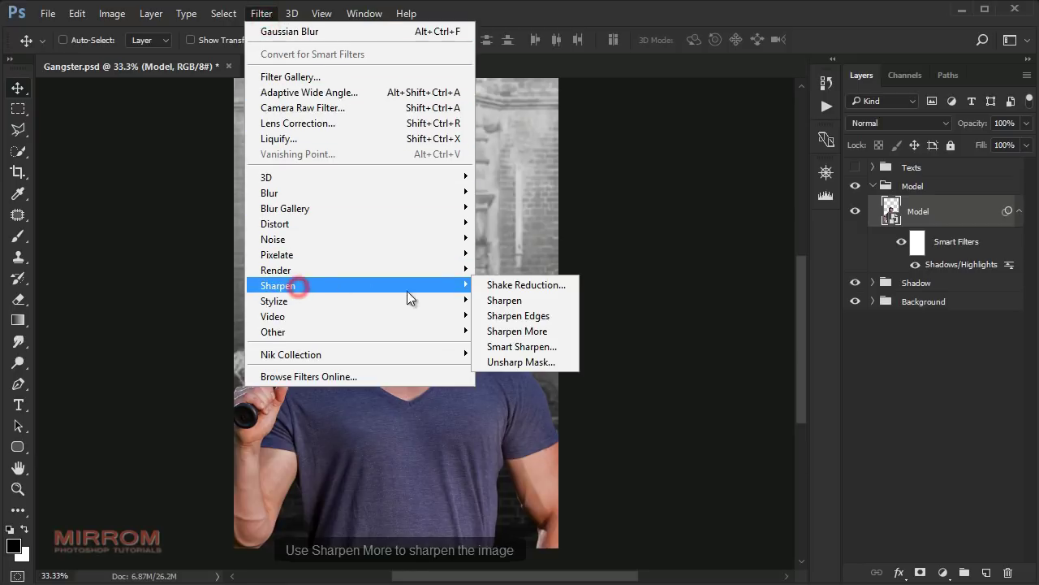
left_click(566, 332)
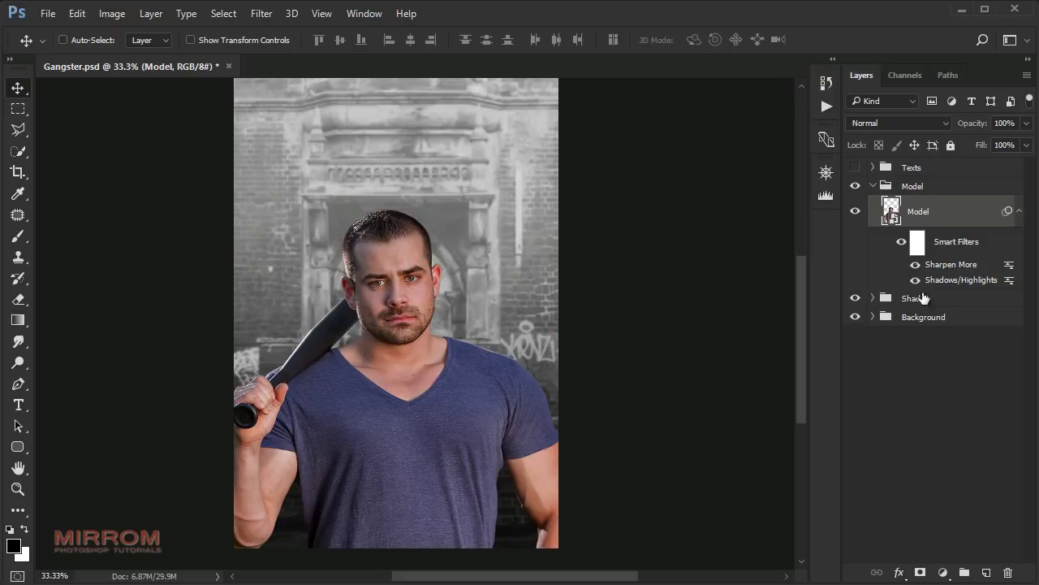
left_click(1020, 213)
scroll(454, 367, "up", 1)
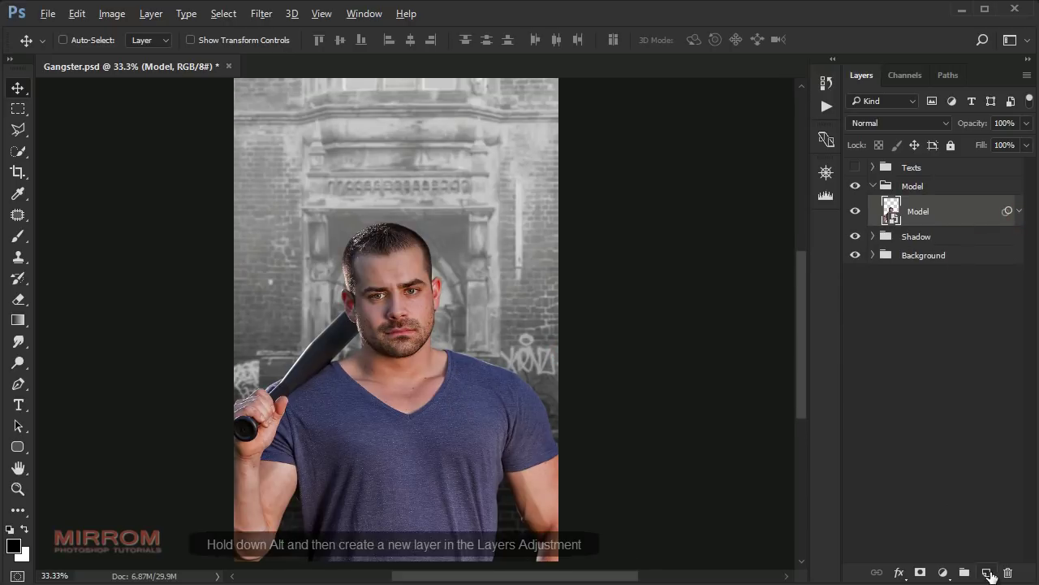
- Create Layer 3 clipped to Model, labelled Gray, Overlay mode, filled with 50% neutral gray
left_click(987, 573, "alt")
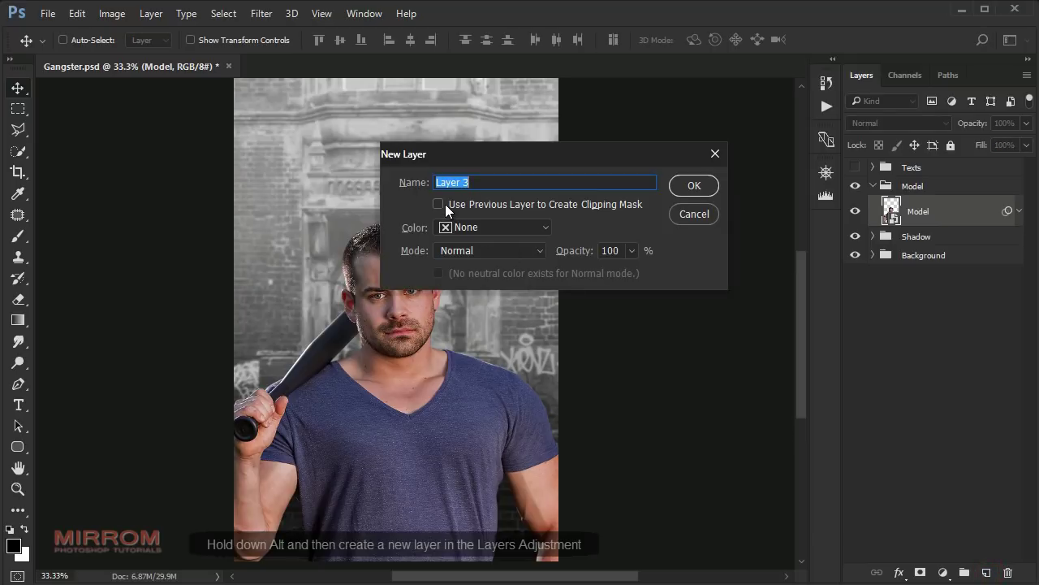
left_click_drag(500, 155, 553, 178)
left_click(580, 251)
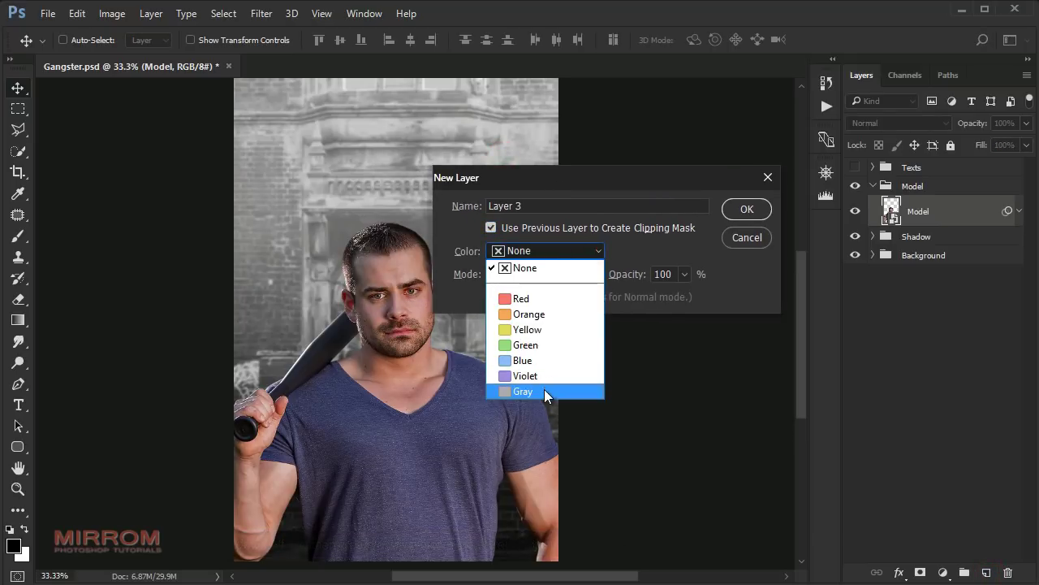
left_click(544, 389)
left_click(557, 275)
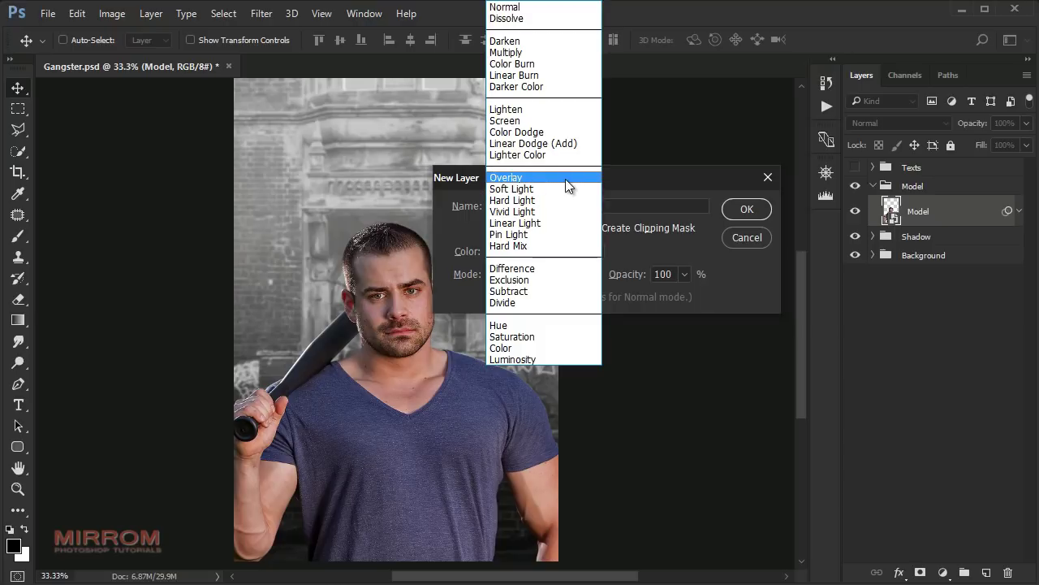
left_click(565, 179)
left_click(505, 297)
left_click(735, 213)
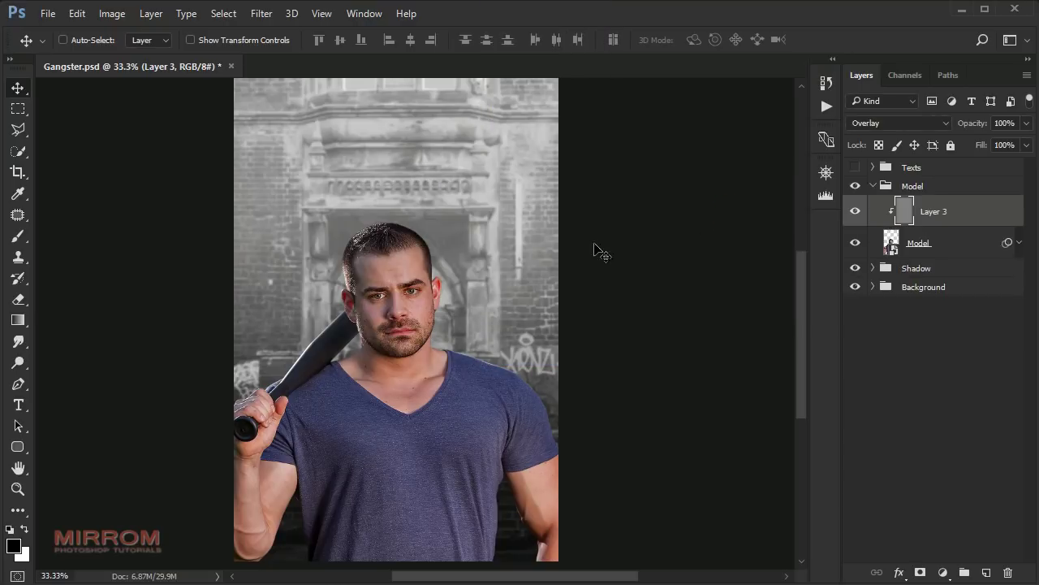
scroll(445, 279, "down", 2)
scroll(446, 280, "down", 1)
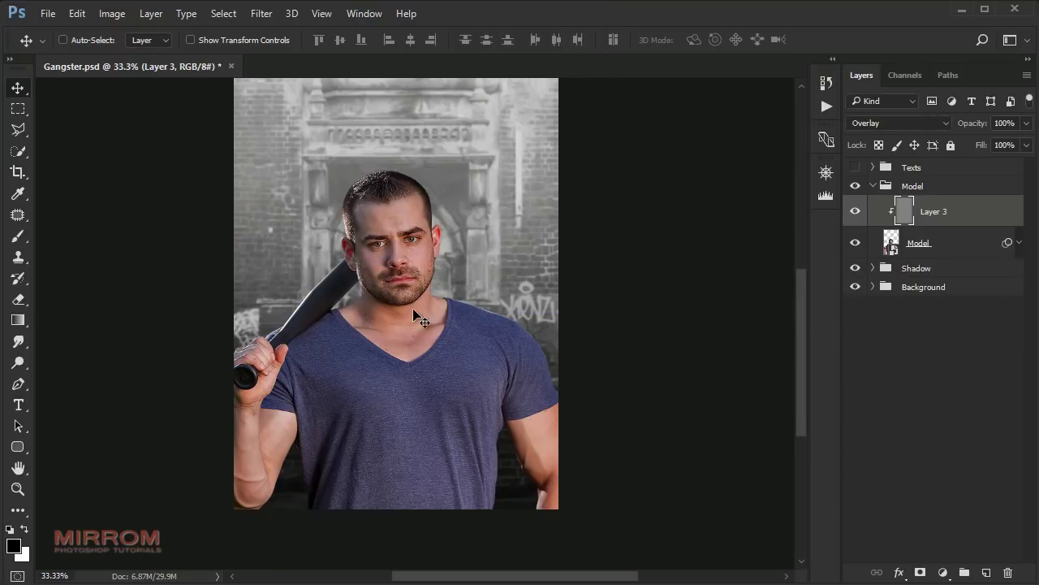
right_click(18, 363)
- With the Burn tool at 50% exposure, darken the shirt and forearm using a 250-500 brush
left_click(104, 382)
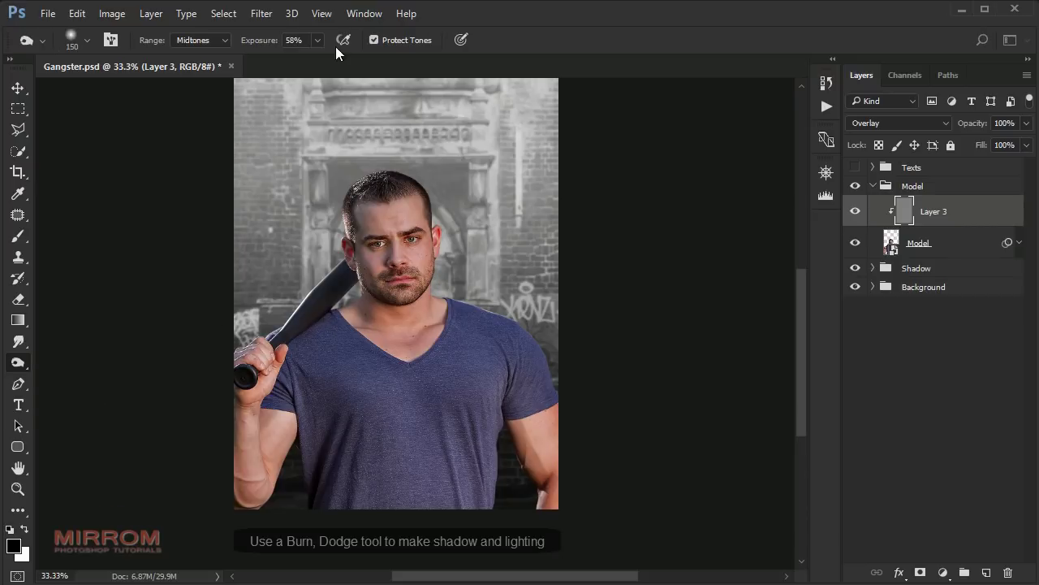
left_click_drag(317, 59, 312, 60)
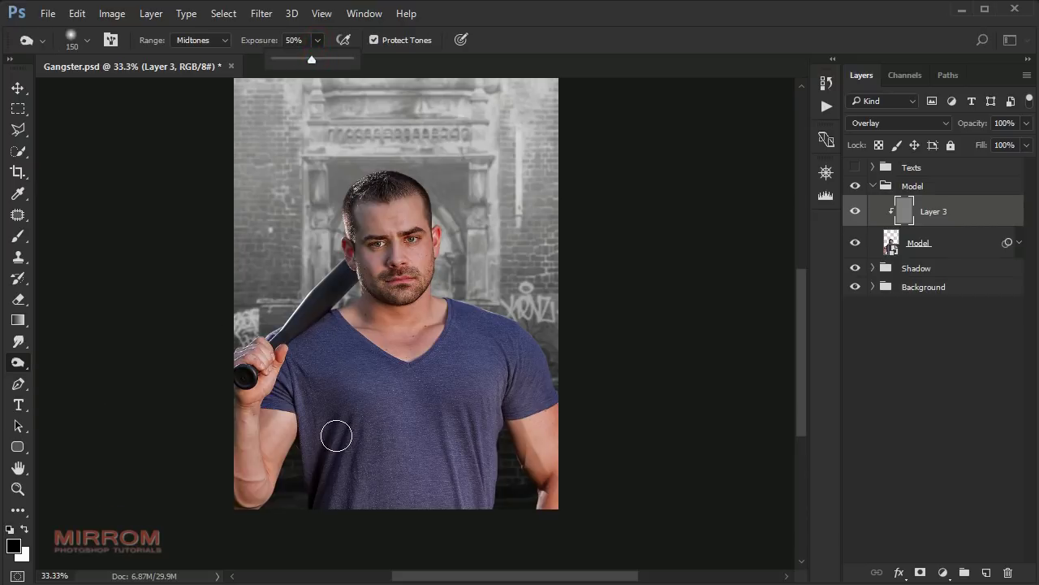
left_click(398, 68)
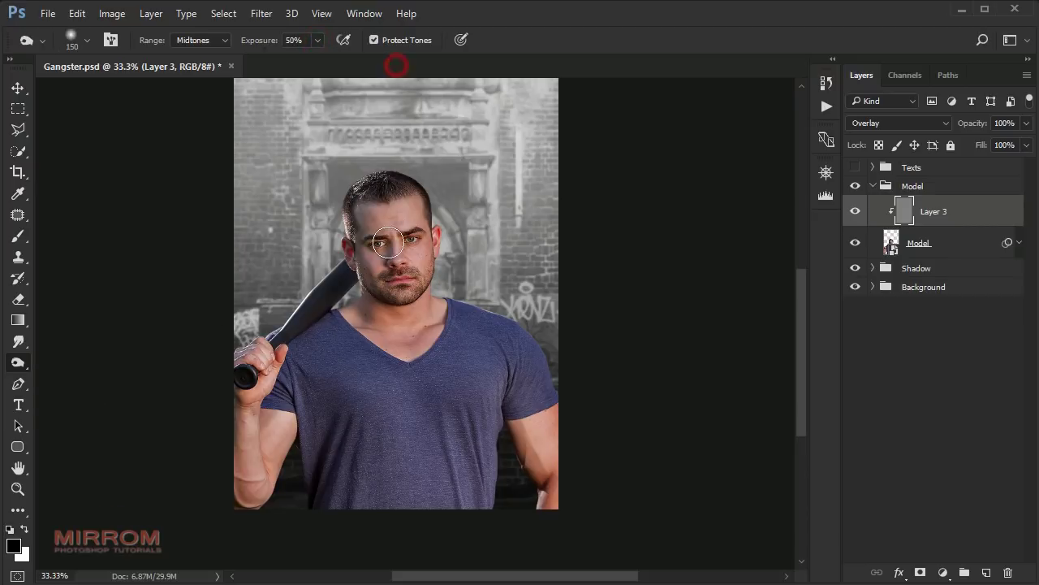
key("bracketright")
key("bracketright")
key("bracketright")
left_click(330, 349)
key("bracketright")
key("bracketright")
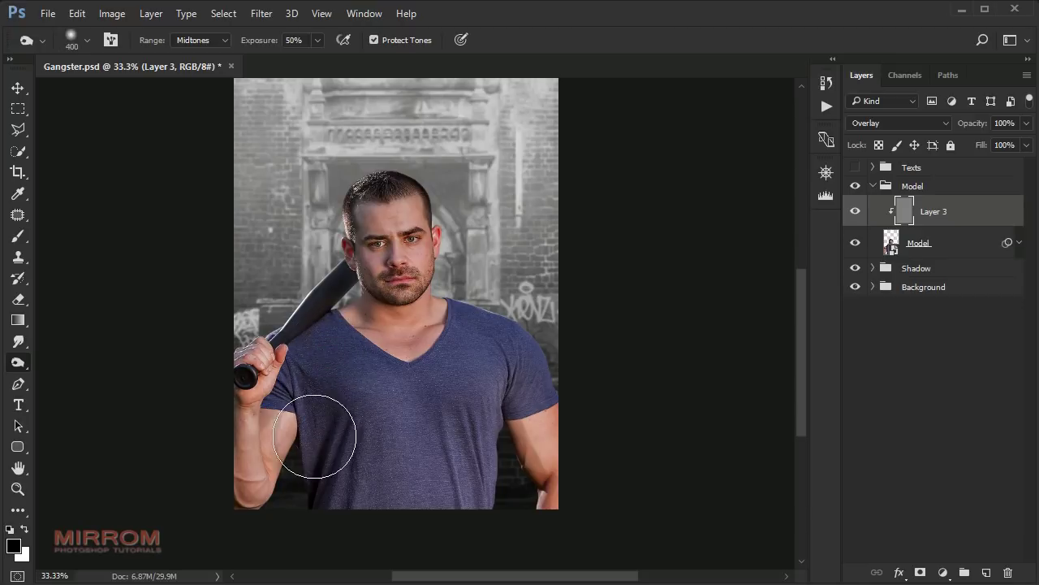
key("bracketright")
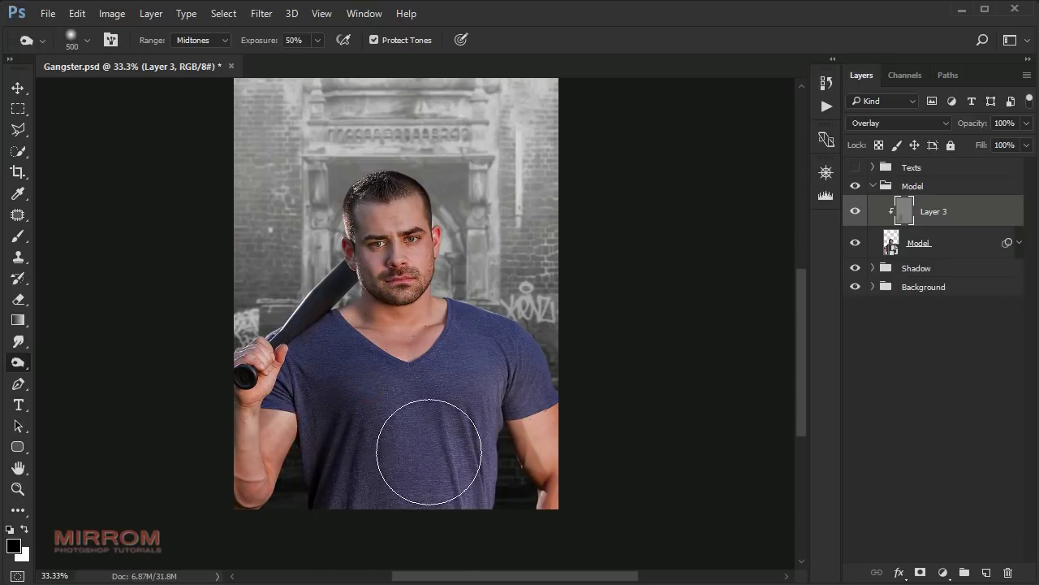
key("bracketleft")
key("bracketleft")
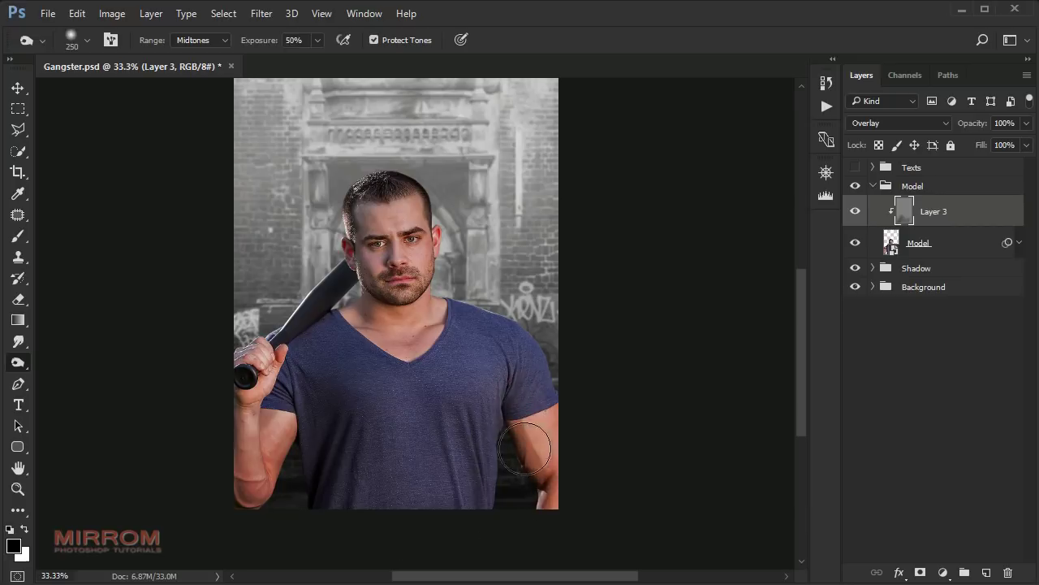
key("bracketleft")
key("bracketright")
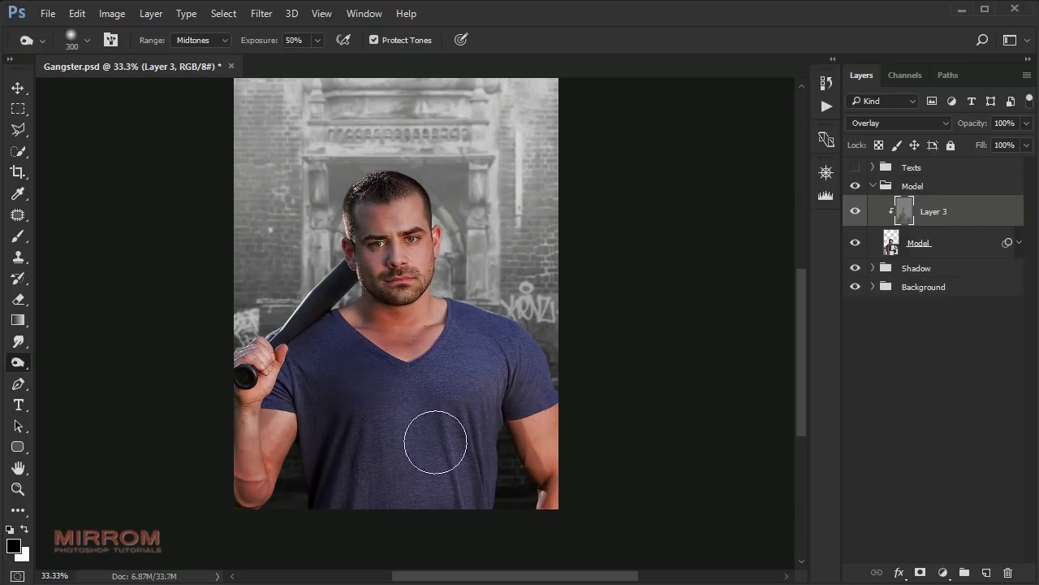
left_click(292, 406)
- At 100% zoom, burn the forehead, cheeks, nose shadows, nostril and eye area
key("ctrl+1")
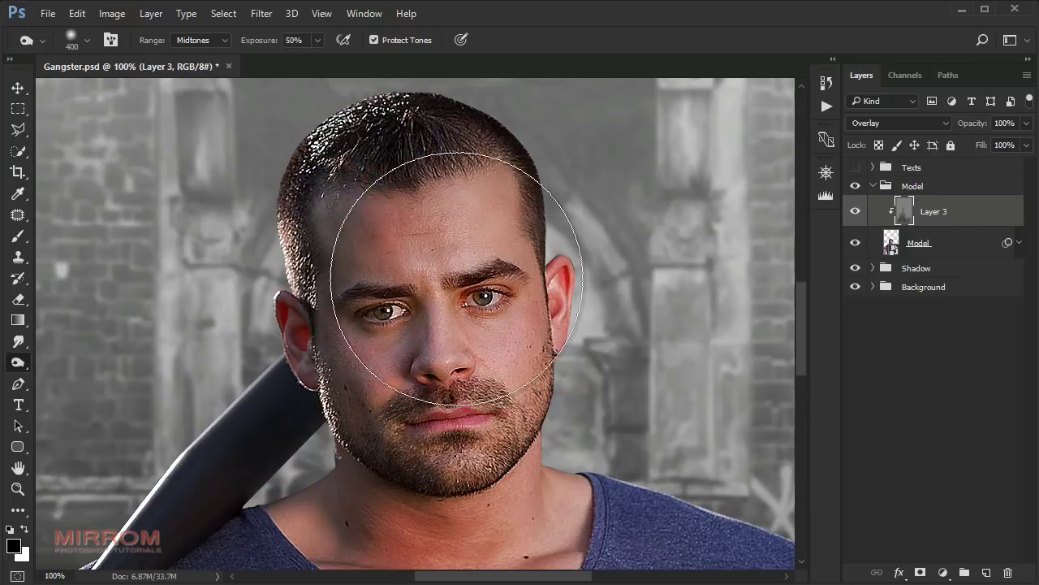
key("bracketleft")
key("bracketleft")
key("bracketleft")
left_click_drag(351, 172, 430, 209)
key("bracketleft")
key("bracketleft")
key("bracketleft")
mouse_move(399, 301)
left_mouse_down()
mouse_move(365, 325)
mouse_move(416, 372)
left_mouse_up()
scroll(417, 372, "down", 2)
key("bracketleft")
key("bracketleft")
key("bracketleft")
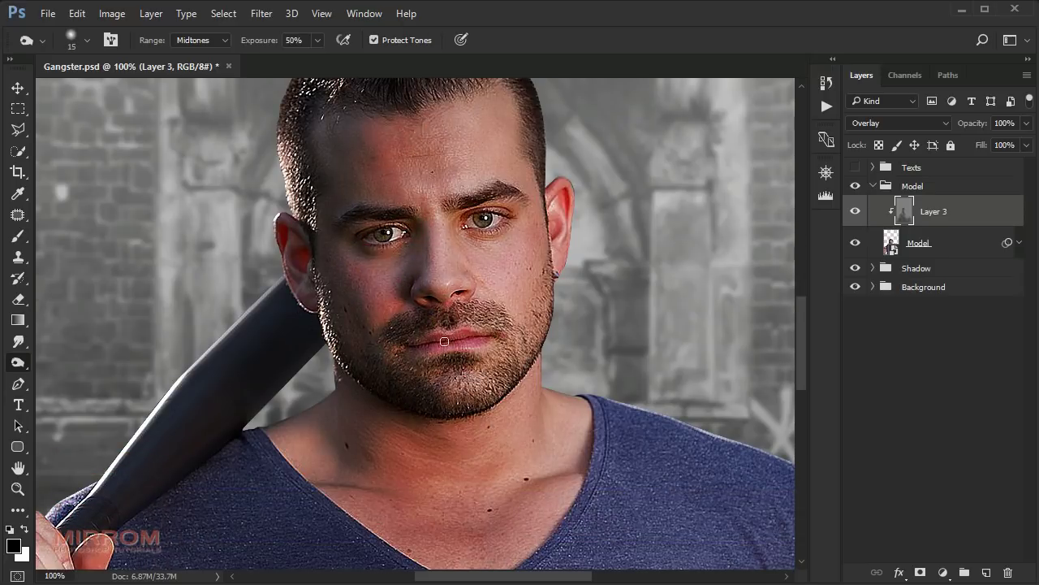
left_click(466, 292)
scroll(466, 293, "up", 1)
left_click(375, 271)
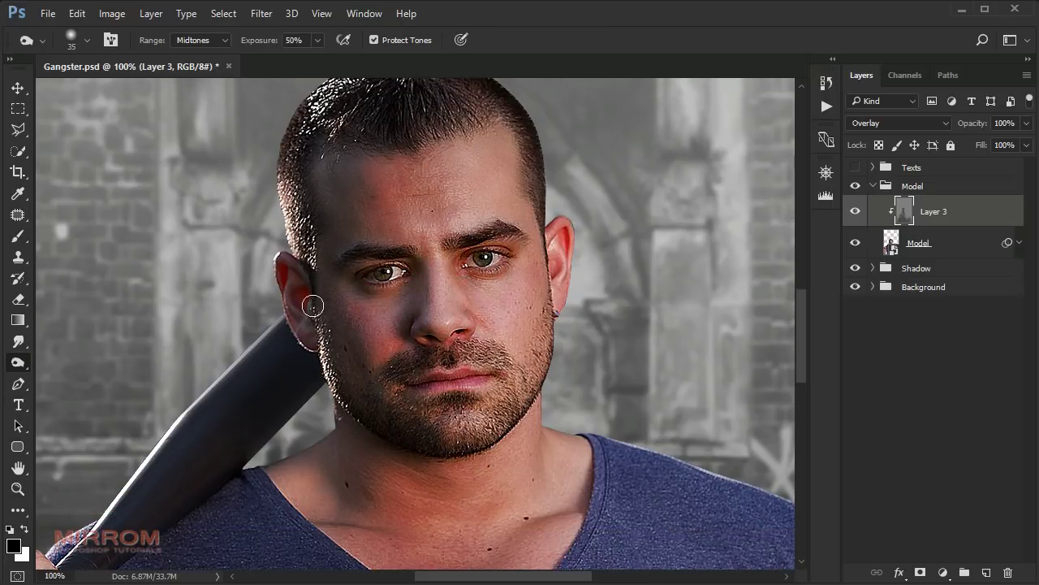
- Burn the left side of the neck with a 100 brush and the right ear at 30
key("bracketright")
key("bracketright")
key("bracketright")
scroll(328, 421, "down", 1)
scroll(329, 421, "down", 1)
key("bracketright")
key("bracketright")
key("bracketright")
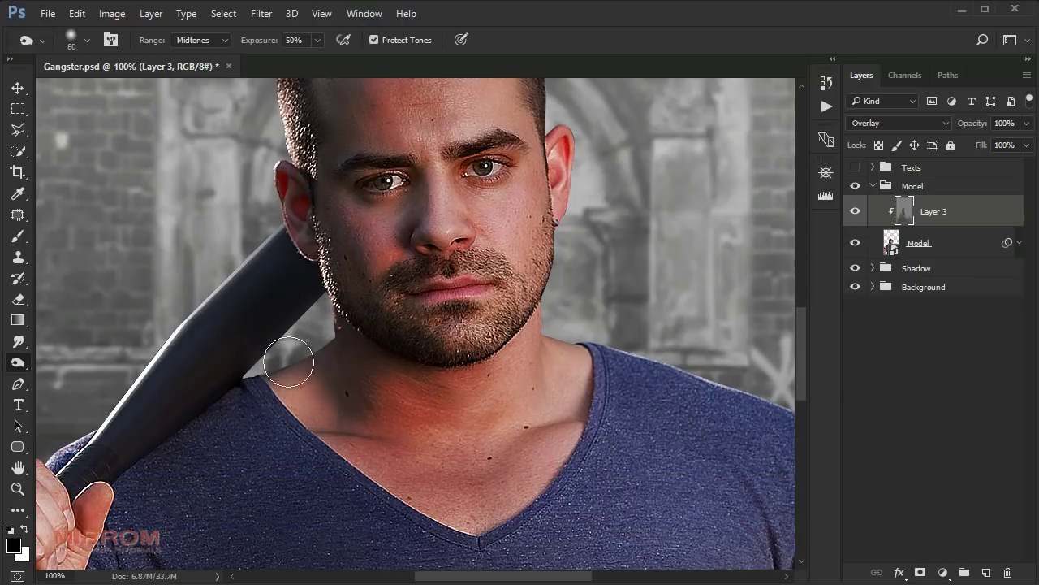
left_click_drag(260, 380, 310, 419)
scroll(308, 325, "up", 2)
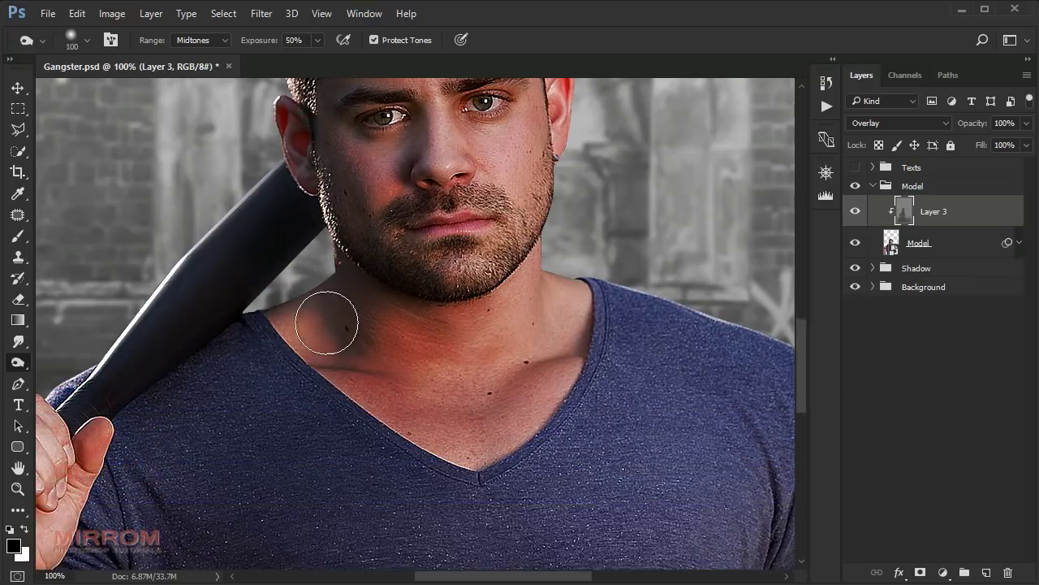
key("bracketleft")
key("bracketleft")
key("bracketleft")
left_click(567, 221)
scroll(561, 236, "down", 3)
- Zoom out and burn along the forearm to the hand and the right upper arm
key("ctrl+minus")
key("bracketright")
key("bracketright")
key("bracketright")
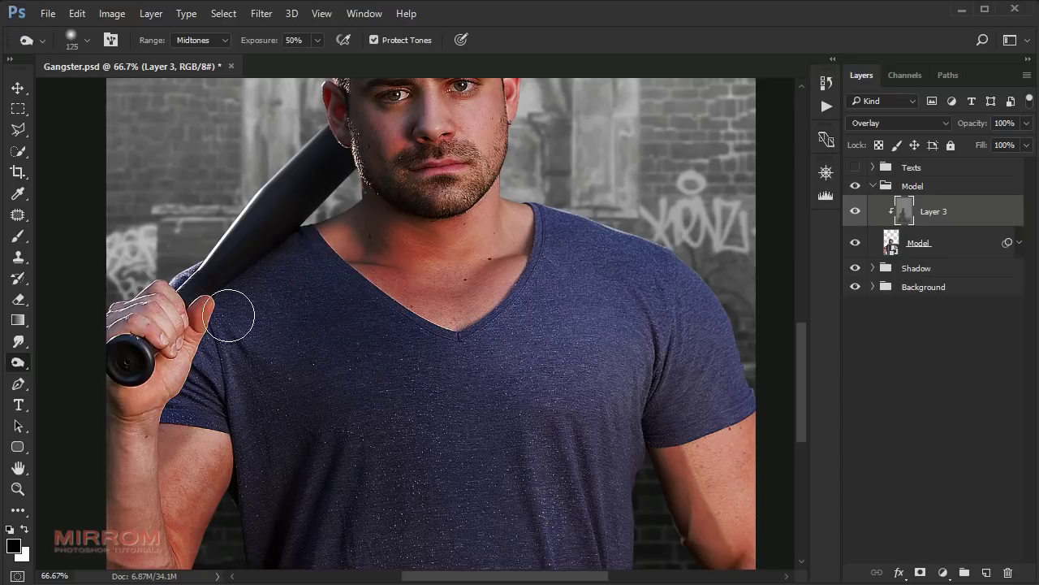
scroll(240, 341, "down", 2)
key("bracketleft")
key("bracketleft")
mouse_move(139, 533)
left_mouse_down()
mouse_move(108, 246)
mouse_move(154, 260)
left_mouse_up()
key("bracketleft")
key("bracketleft")
key("bracketleft")
scroll(249, 362, "down", 1)
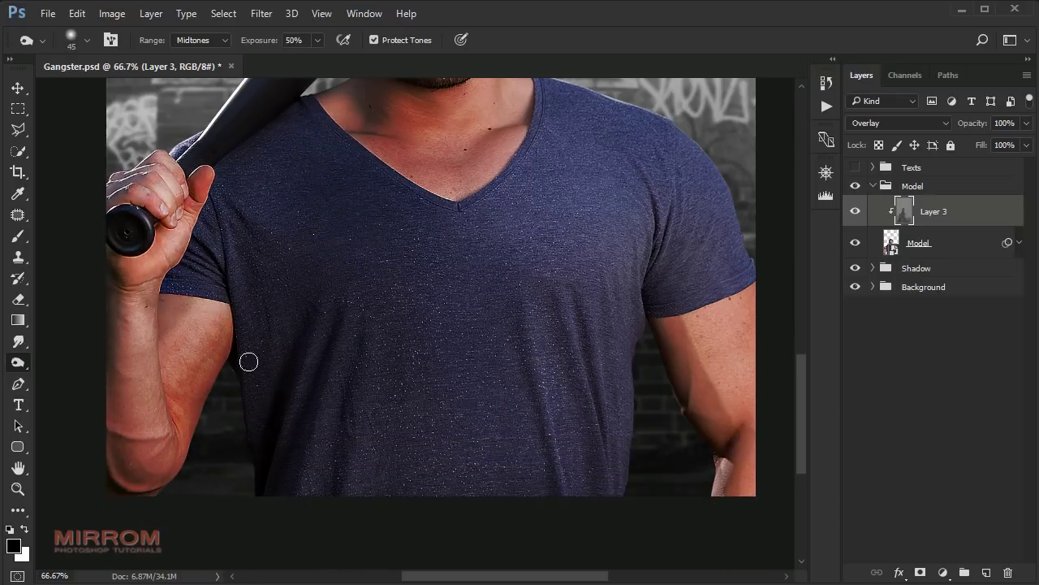
key("bracketright")
left_click_drag(673, 309, 735, 487)
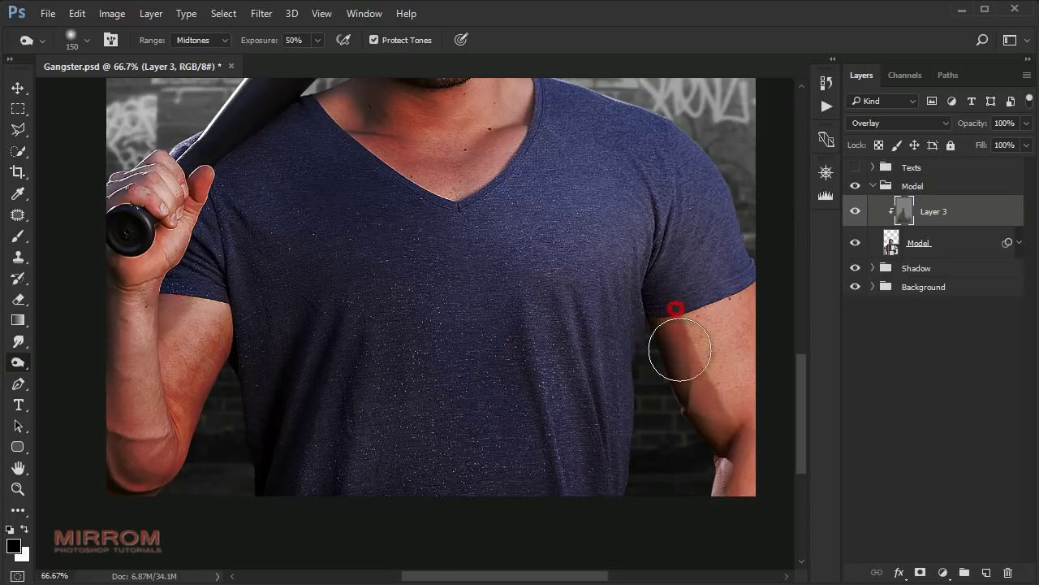
key("bracketright")
key("bracketright")
key("bracketright")
scroll(657, 283, "up", 2)
scroll(657, 283, "up", 4)
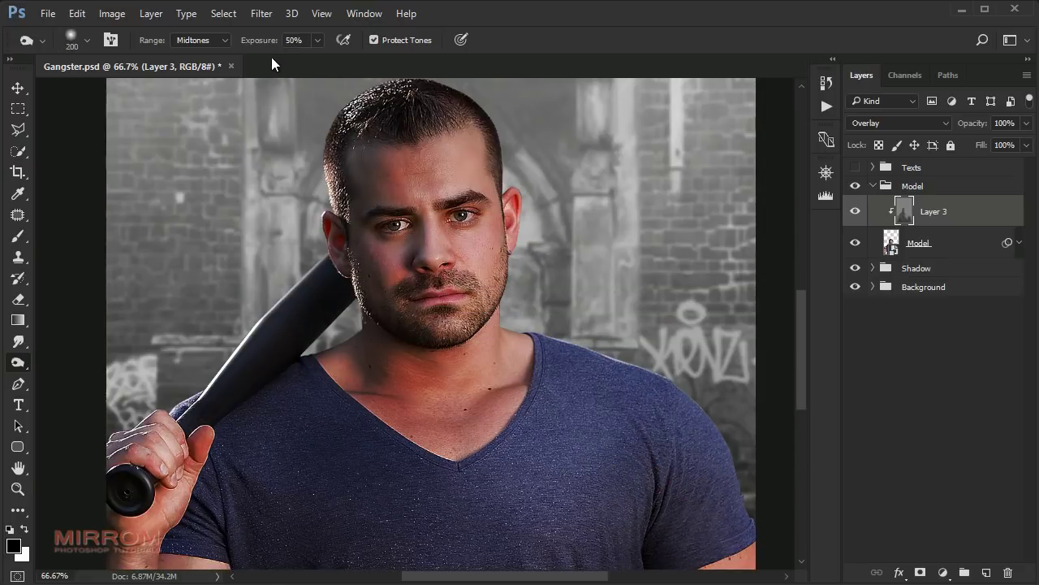
left_click_drag(274, 41, 260, 45)
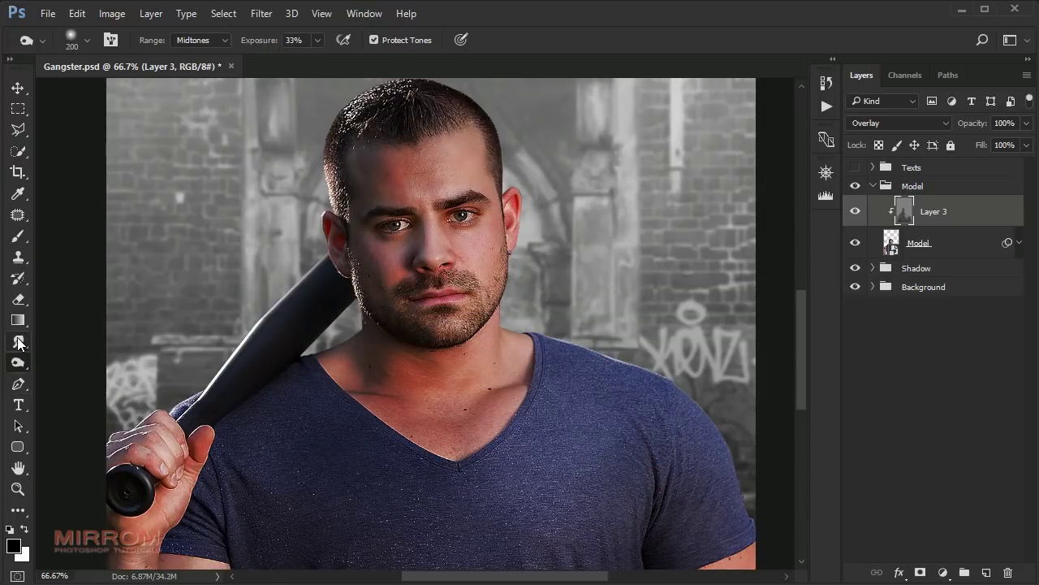
- Switch to the Dodge tool with slightly lower exposure and lighten the forehead and right temple
right_click(23, 367)
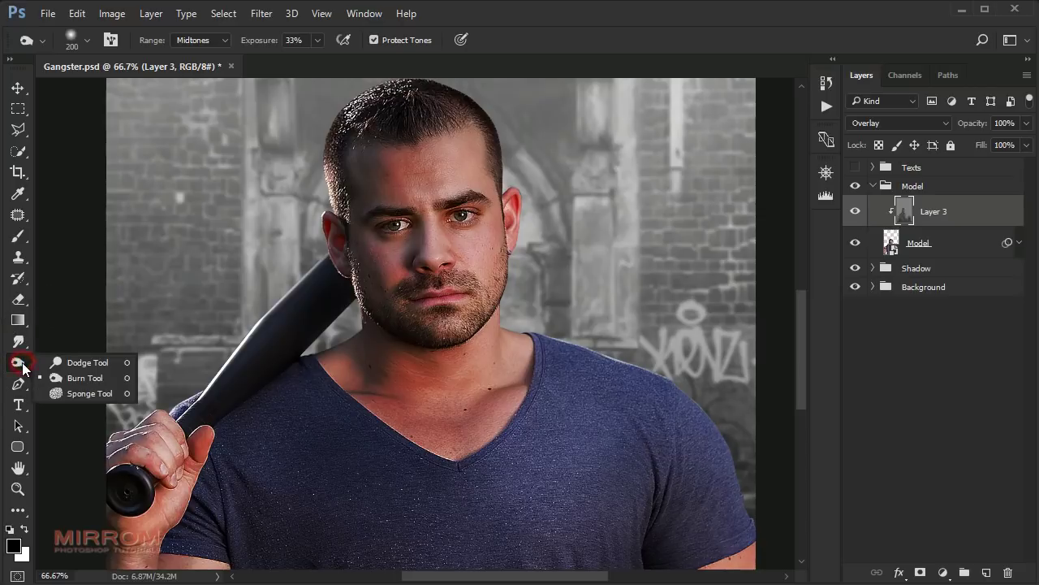
left_click(75, 366)
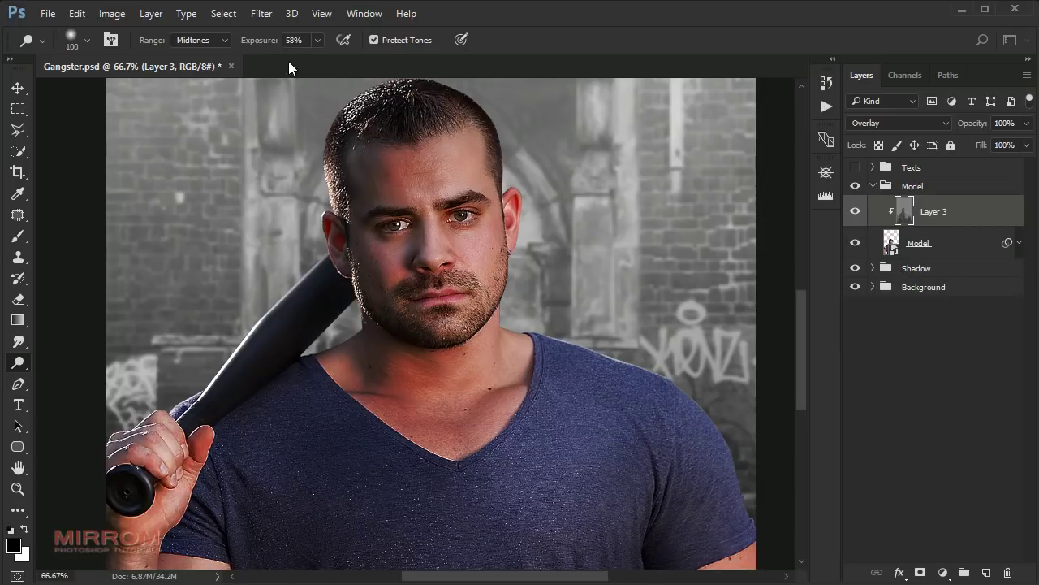
left_click_drag(272, 45, 270, 45)
key("bracketright")
key("bracketright")
key("bracketright")
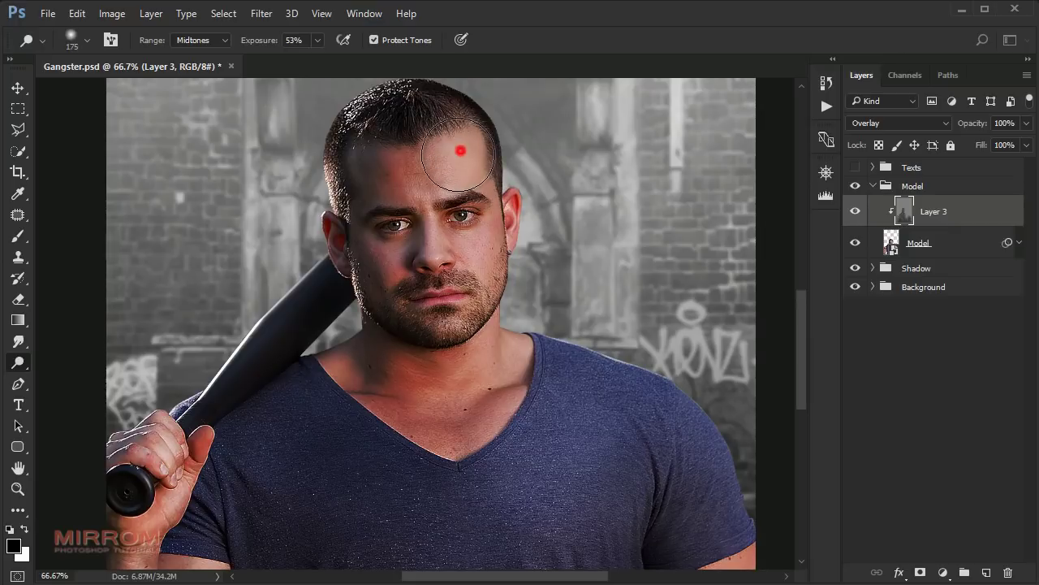
left_click_drag(463, 144, 440, 173)
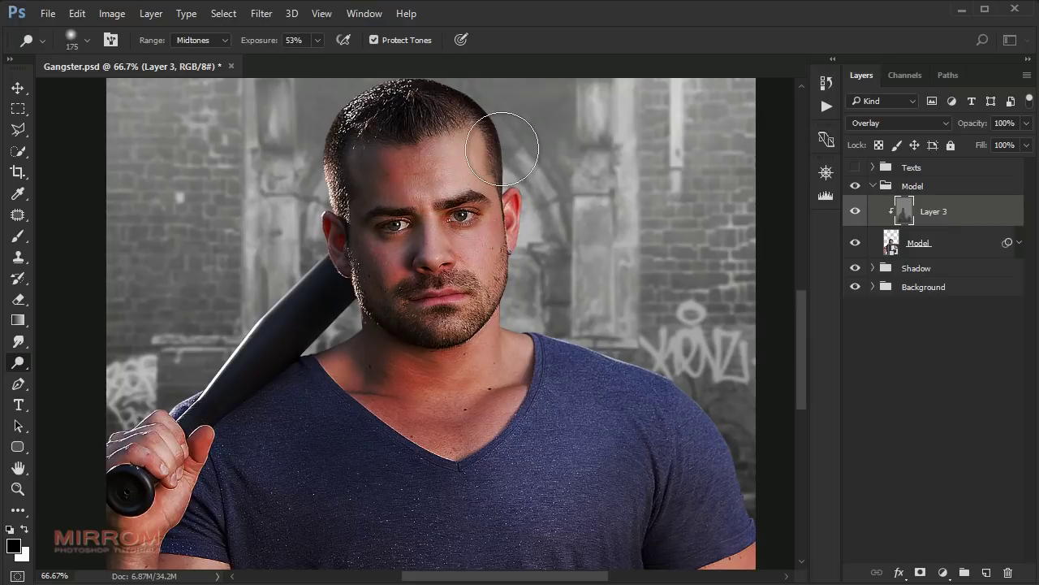
mouse_move(503, 150)
left_mouse_down()
mouse_move(503, 220)
mouse_move(487, 277)
left_mouse_up()
key("bracketleft")
key("bracketleft")
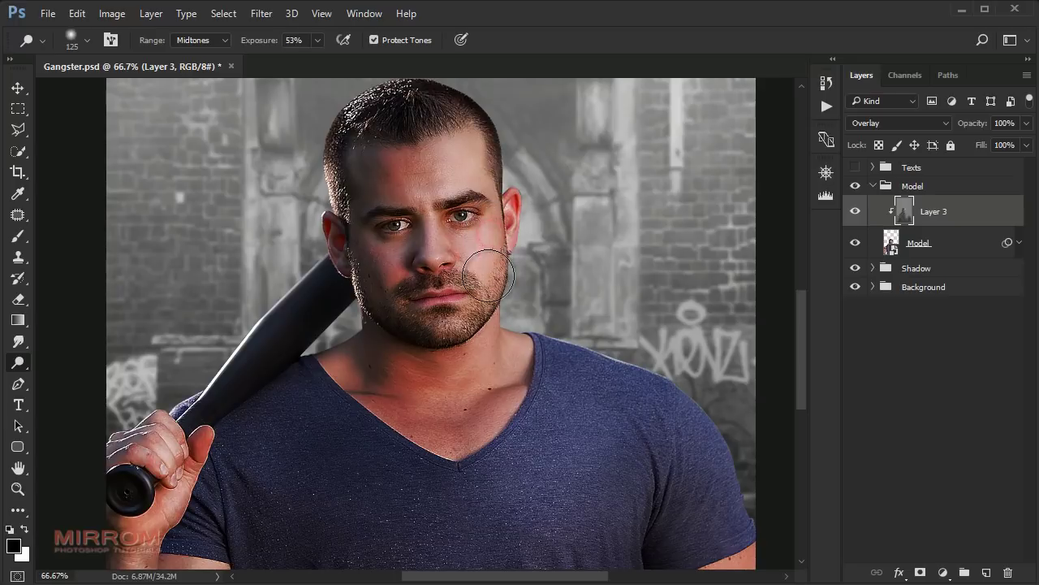
- Brighten the model's right eye with a smaller dodge brush, reducing it to 100
key("bracketleft")
key("bracketleft")
key("bracketleft")
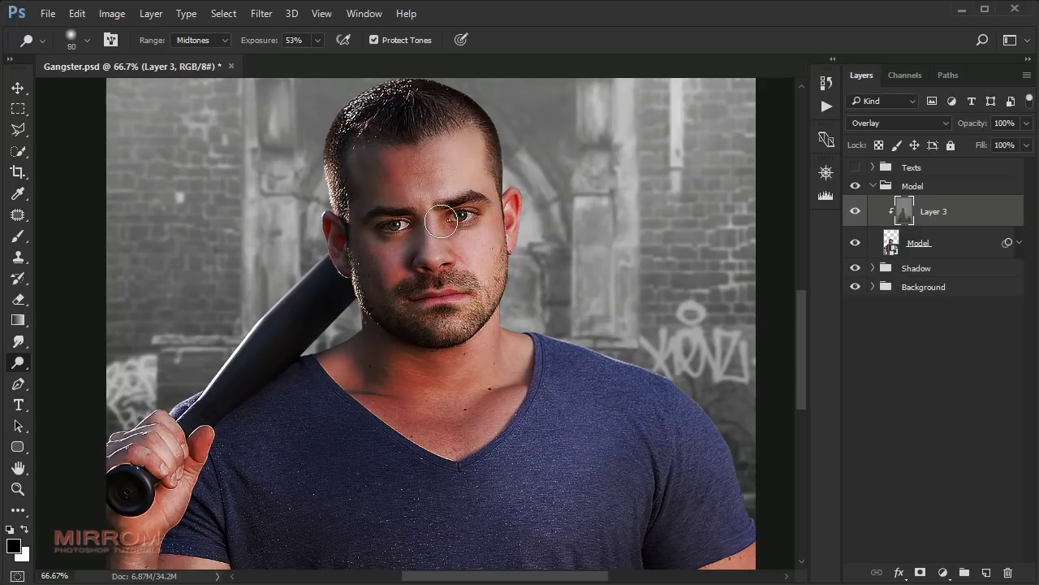
left_click_drag(441, 221, 459, 217)
key("bracketleft")
key("bracketleft")
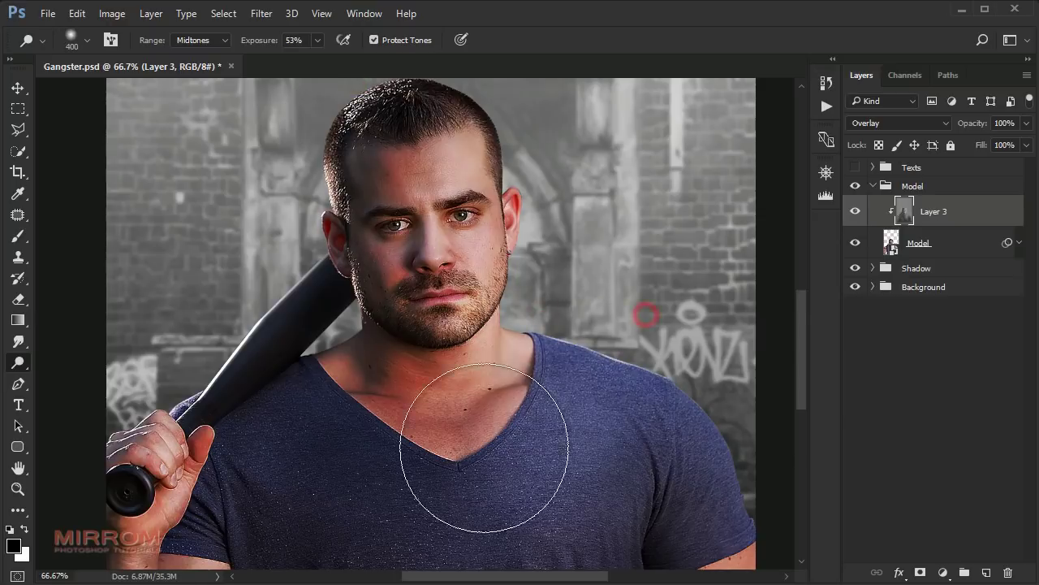
scroll(696, 255, "down", 5)
key("bracketleft")
key("bracketleft")
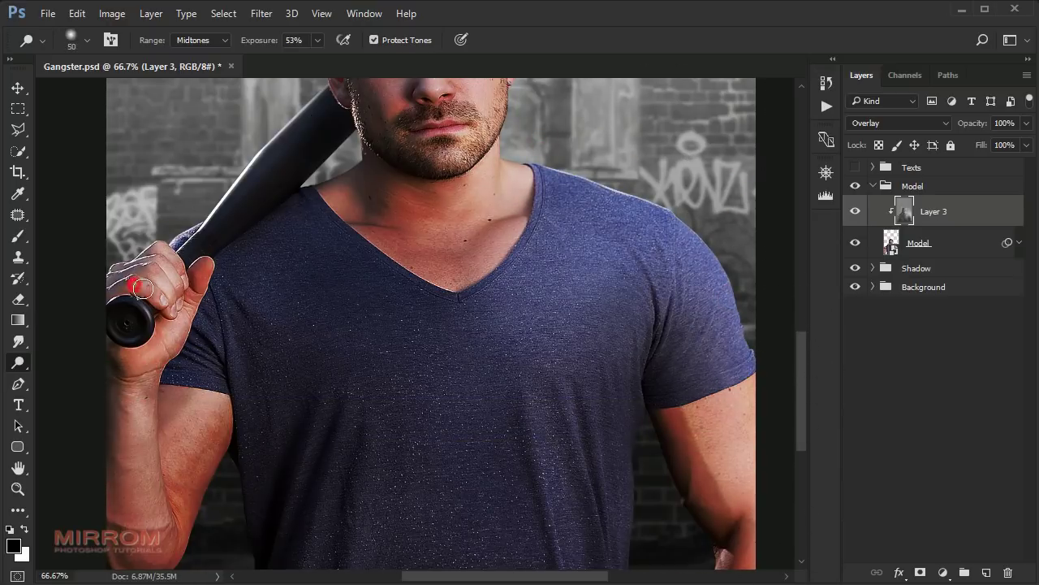
scroll(192, 365, "down", 2)
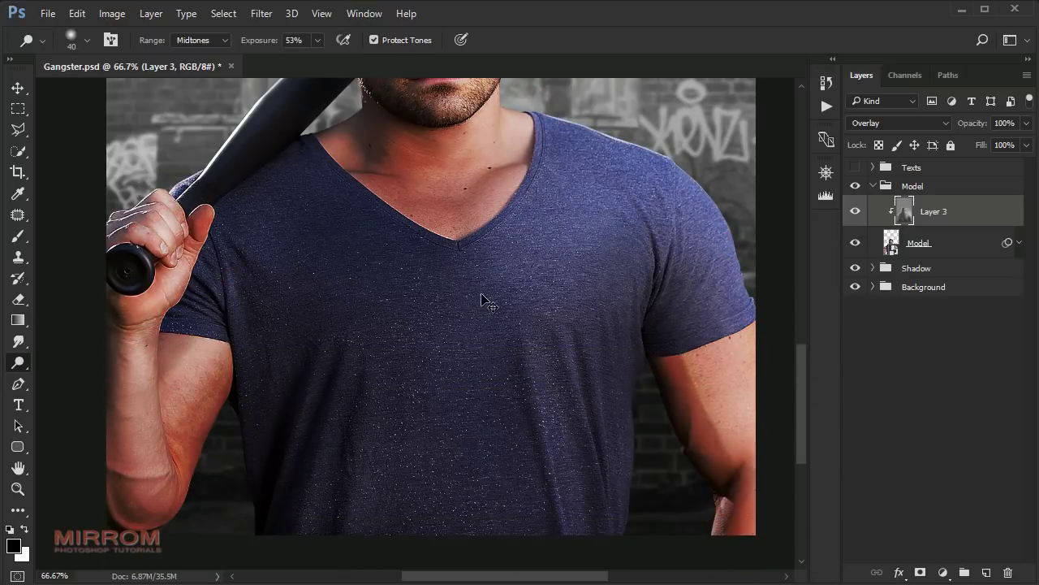
scroll(480, 297, "up", 5)
- Set dodge exposure to 23% and brush to 175, toggle Layer 3 to compare, then pick Move
left_click_drag(267, 40, 257, 39)
key("bracketleft")
key("bracketleft")
key("bracketleft")
key("ctrl+plus")
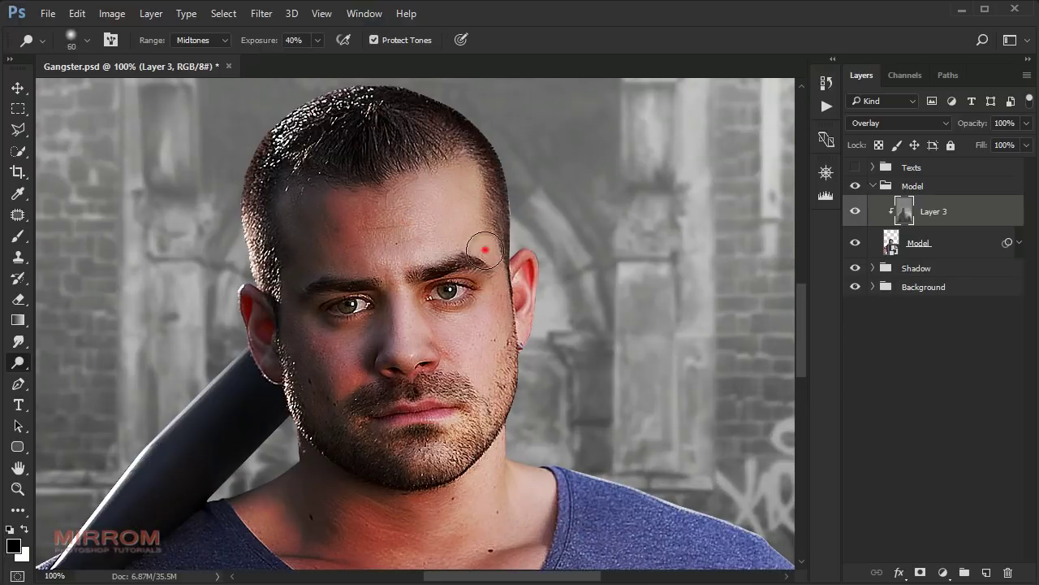
key("bracketright")
key("bracketright")
key("bracketright")
key("ctrl+minus")
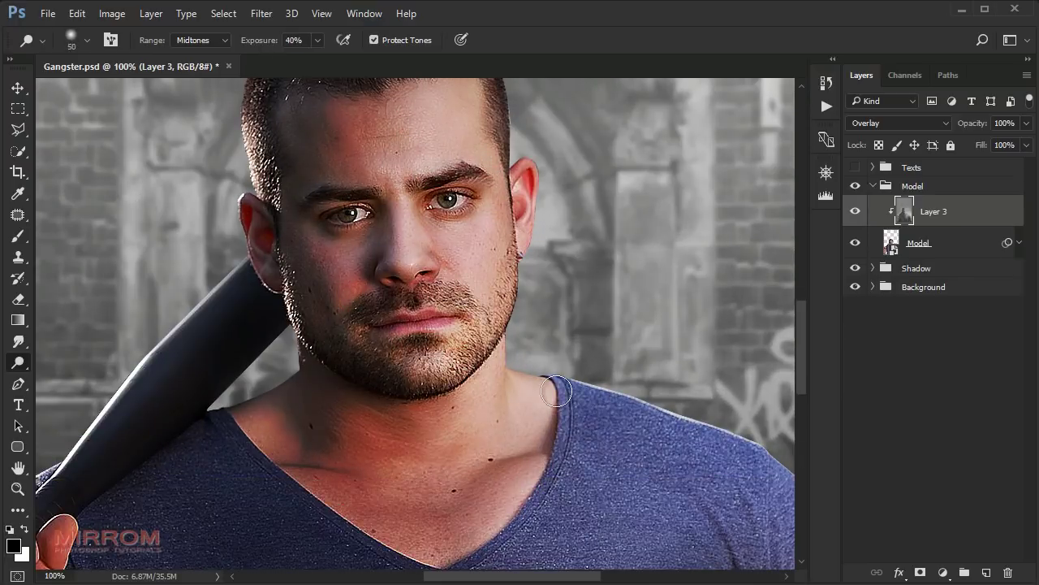
key("ctrl+minus")
key("bracketright")
key("bracketright")
key("bracketright")
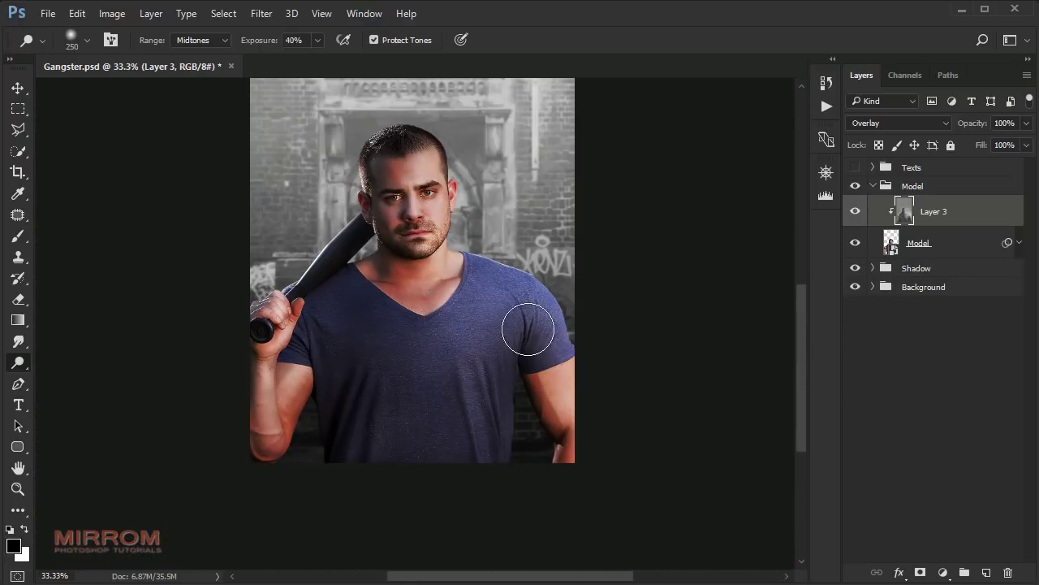
key("2")
key("3")
key("bracketleft")
key("bracketleft")
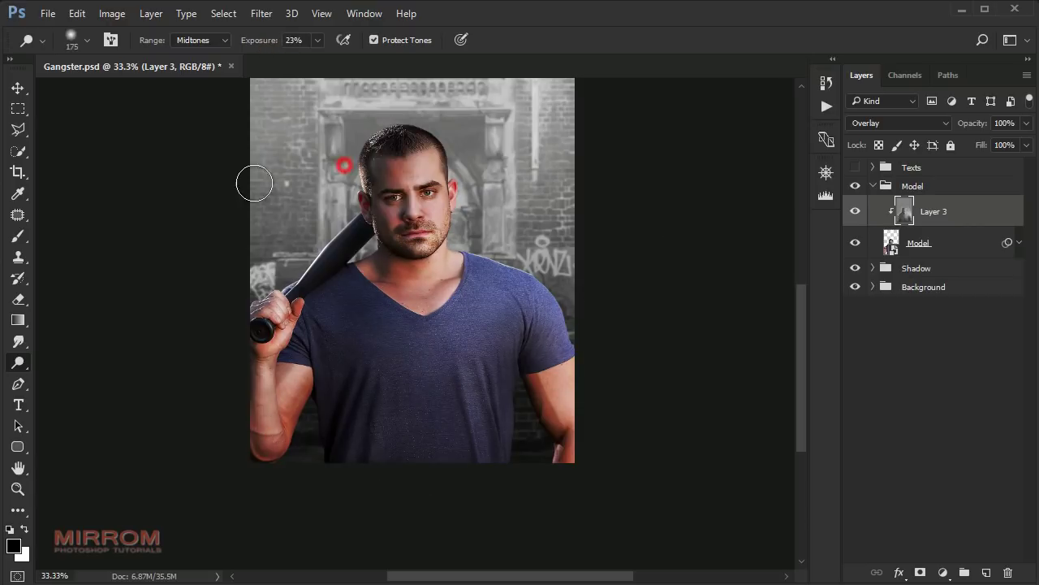
left_click(855, 213)
left_click(854, 212)
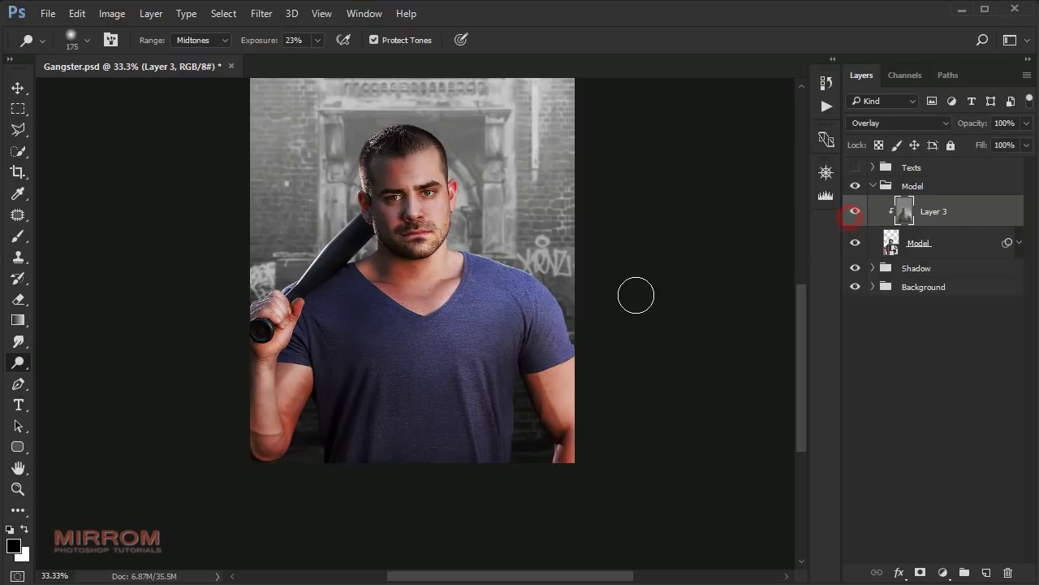
key("v")
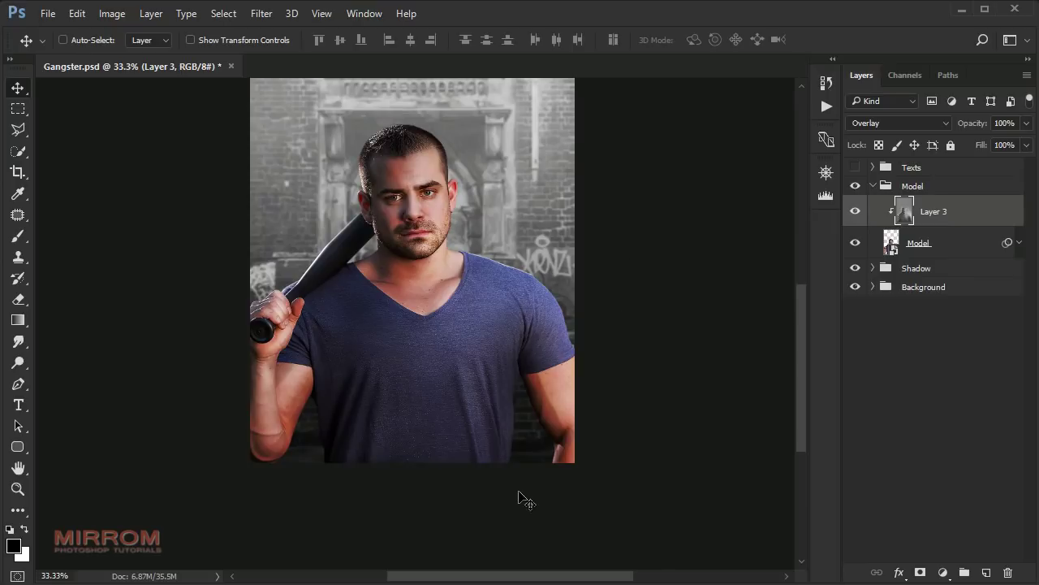
- Add Curves 1 clipped to Layer 3, with lifted midtones and inward white and black points, then collapse Model
scroll(536, 366, "up", 3)
scroll(536, 365, "down", 1)
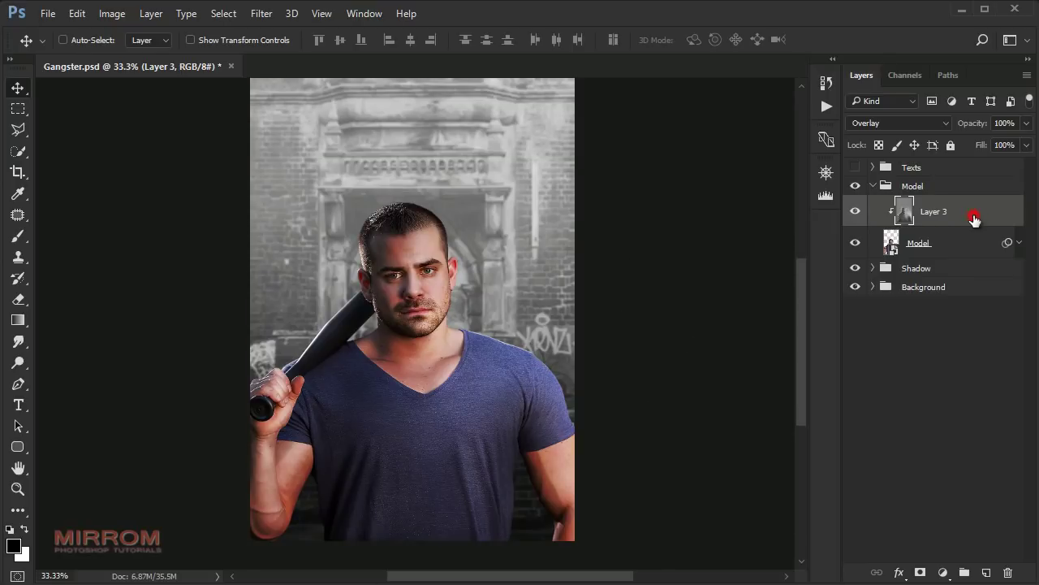
left_click(942, 573)
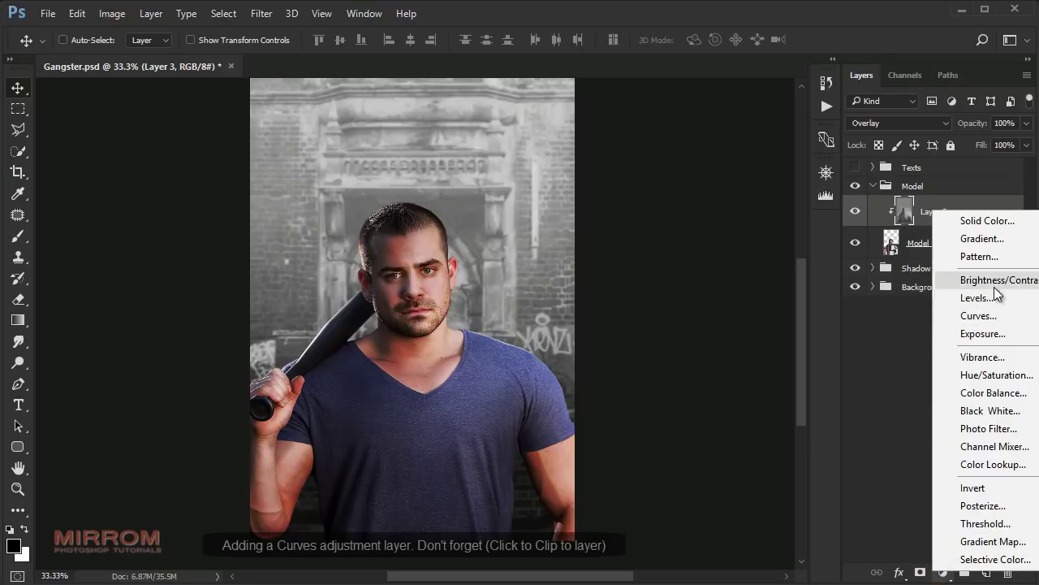
left_click(997, 314)
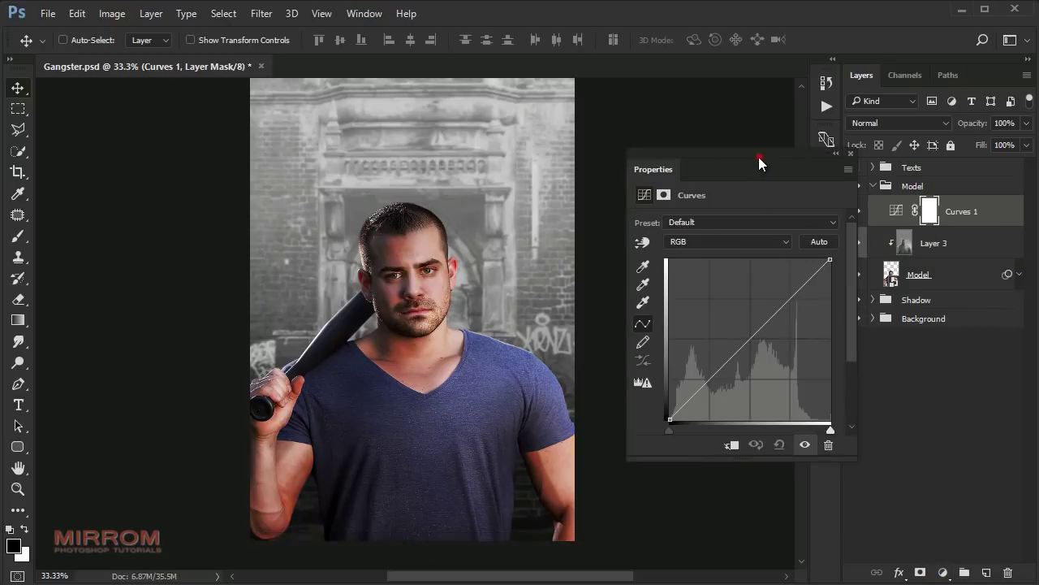
left_click_drag(759, 156, 730, 166)
left_click(703, 454)
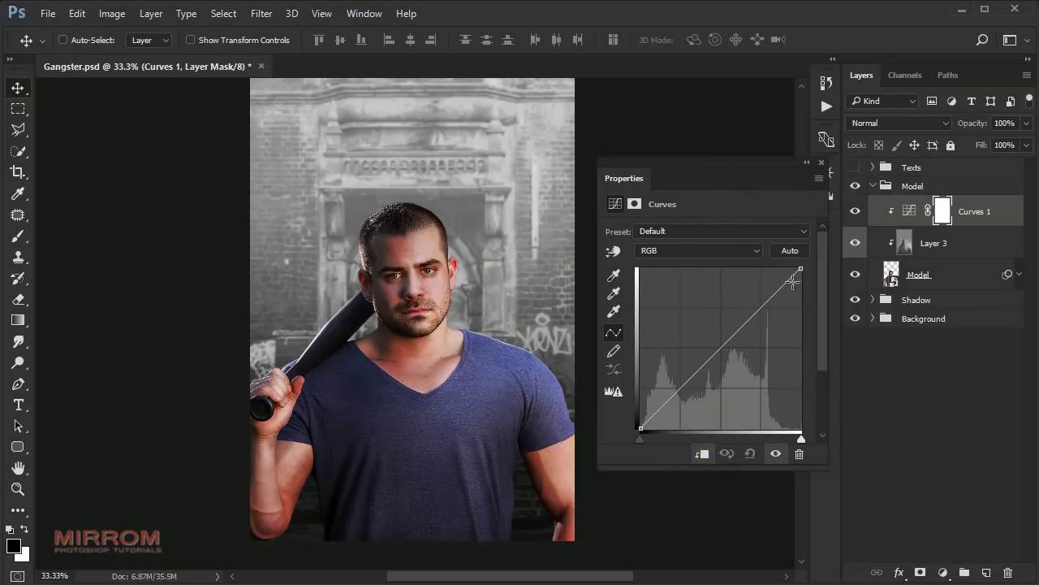
left_click_drag(799, 269, 794, 268)
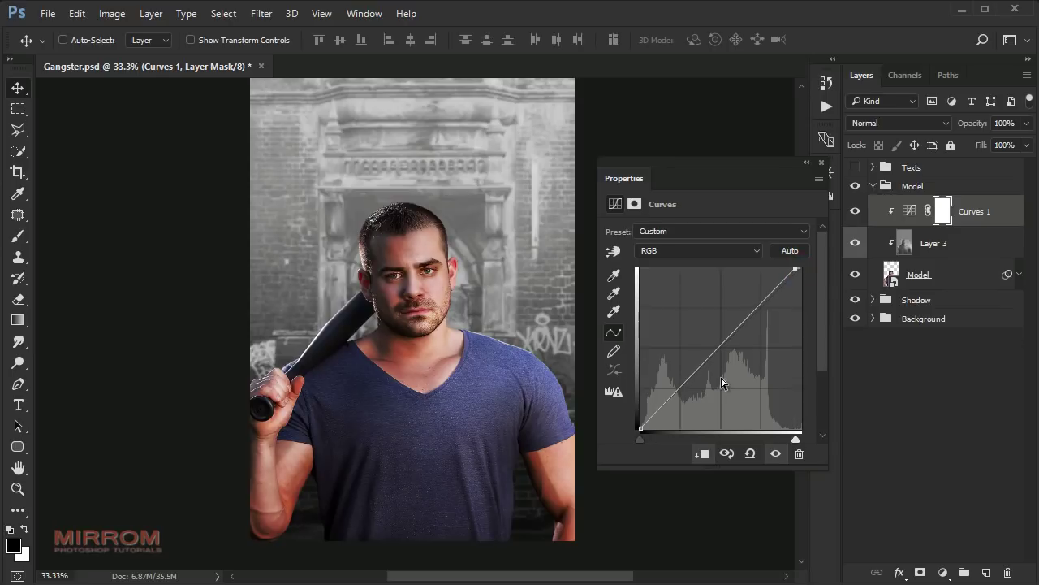
left_click_drag(699, 372, 701, 358)
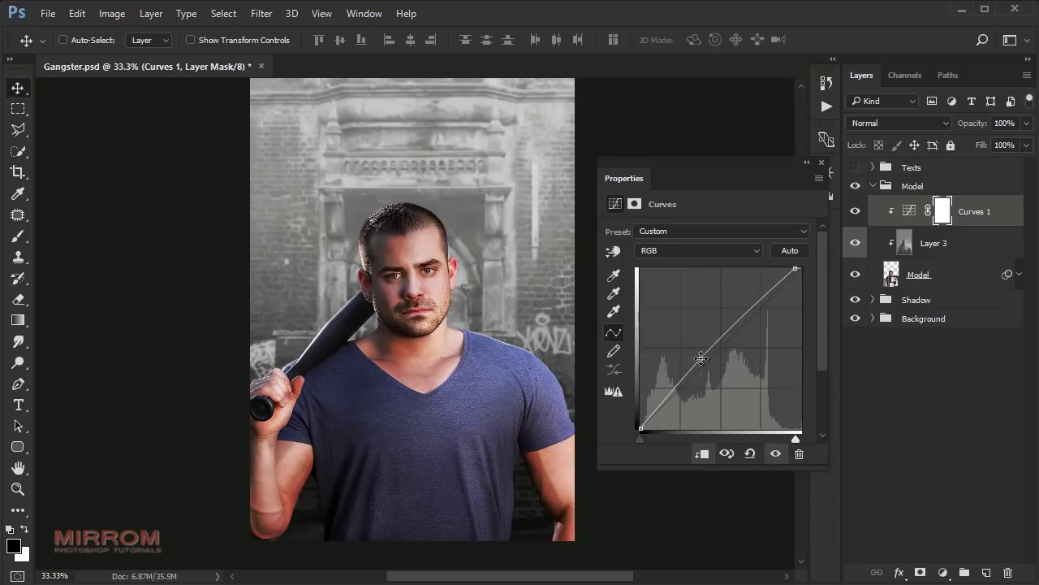
left_click_drag(640, 439, 651, 441)
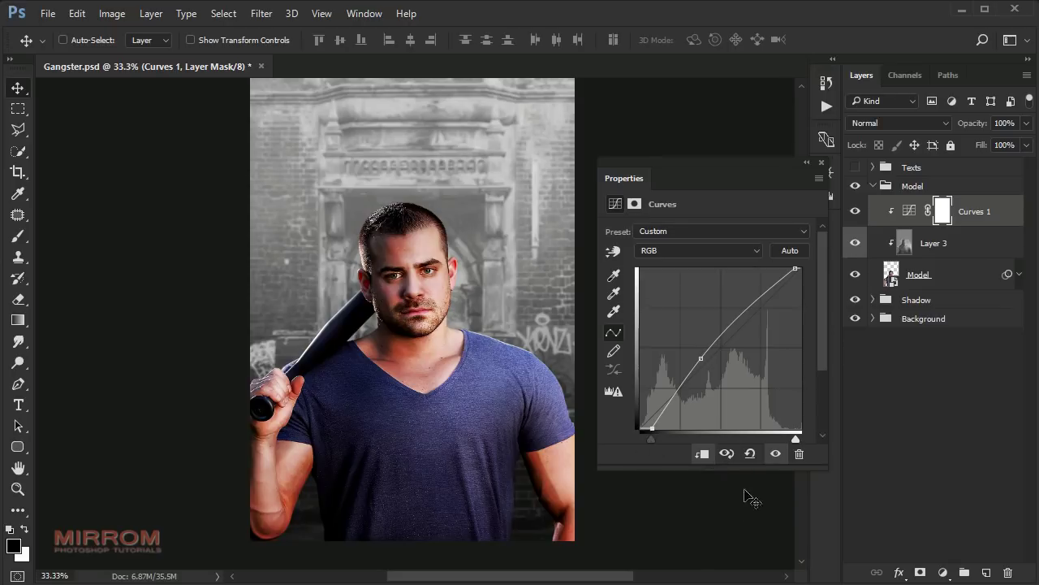
left_click(822, 162)
left_click(912, 186)
left_click(872, 186)
- Create a new group above Model and name it Textures
scroll(564, 301, "up", 1)
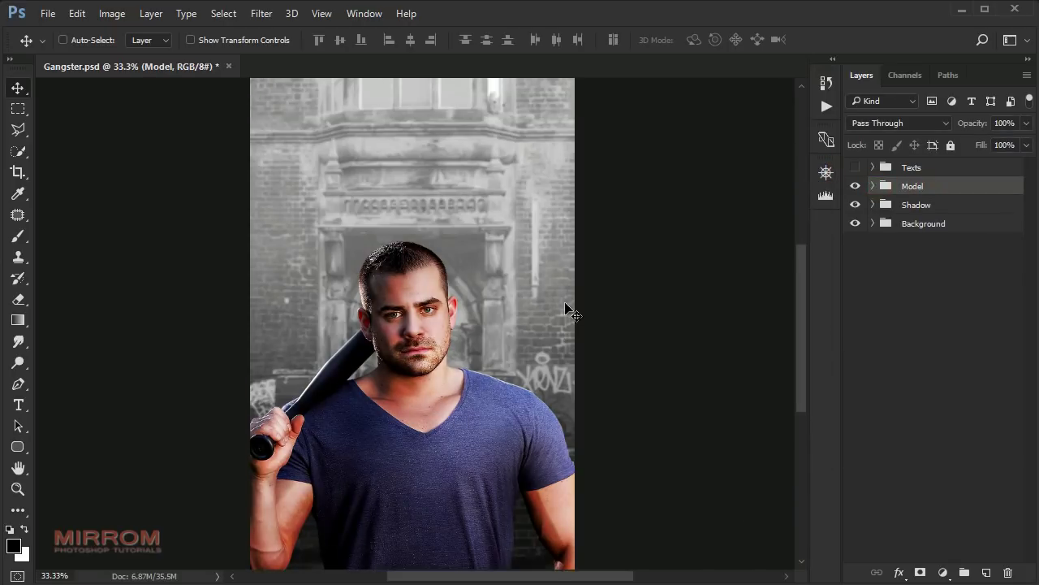
left_click(963, 572)
double_click(916, 187)
type("Texture")
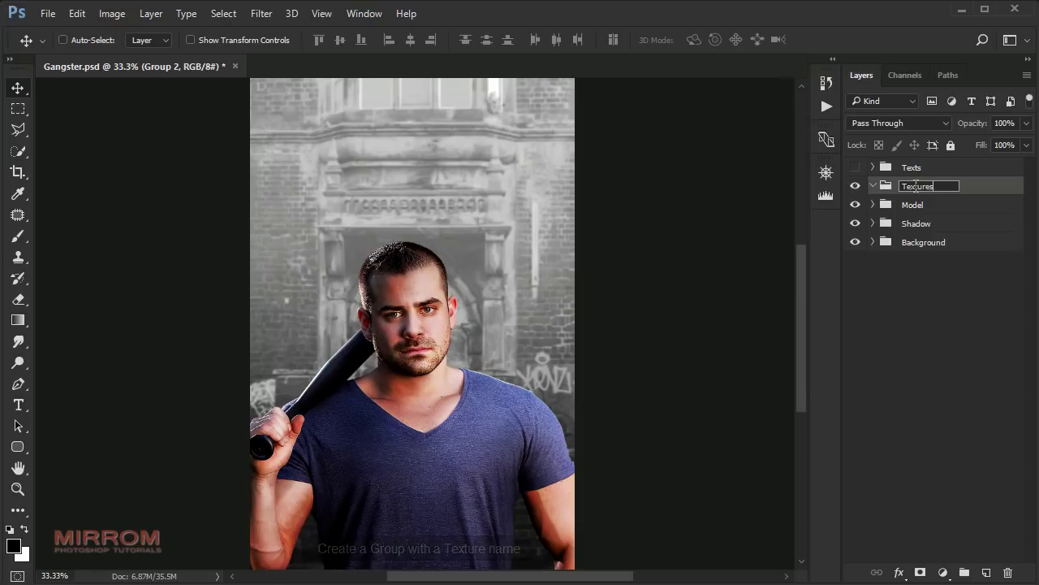
type("s")
key("Return")
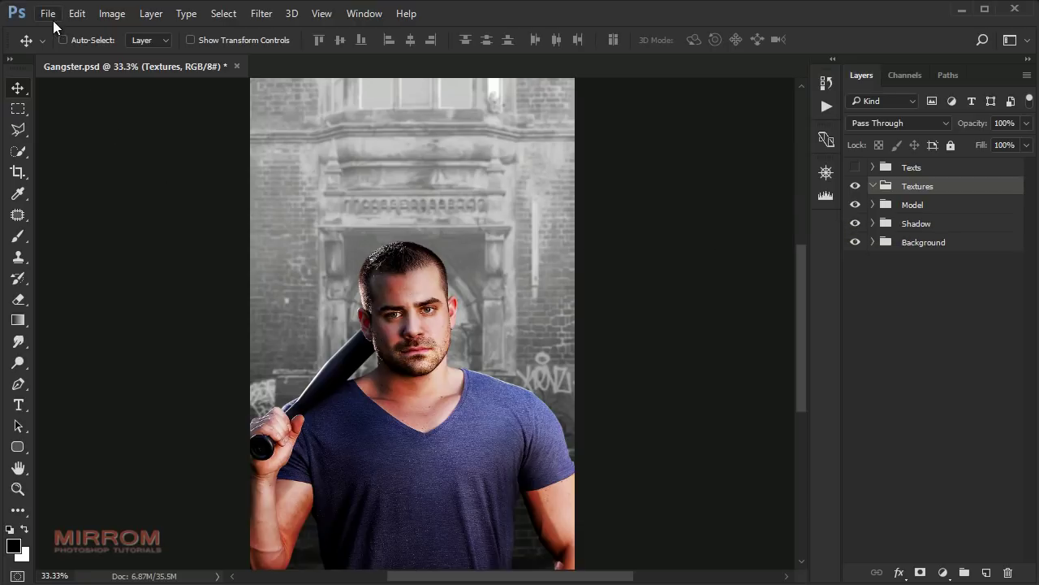
- Enable Auto-Select, show the Texts group's title and credits, and move Textures to the top
left_click(63, 40)
key("ctrl+minus")
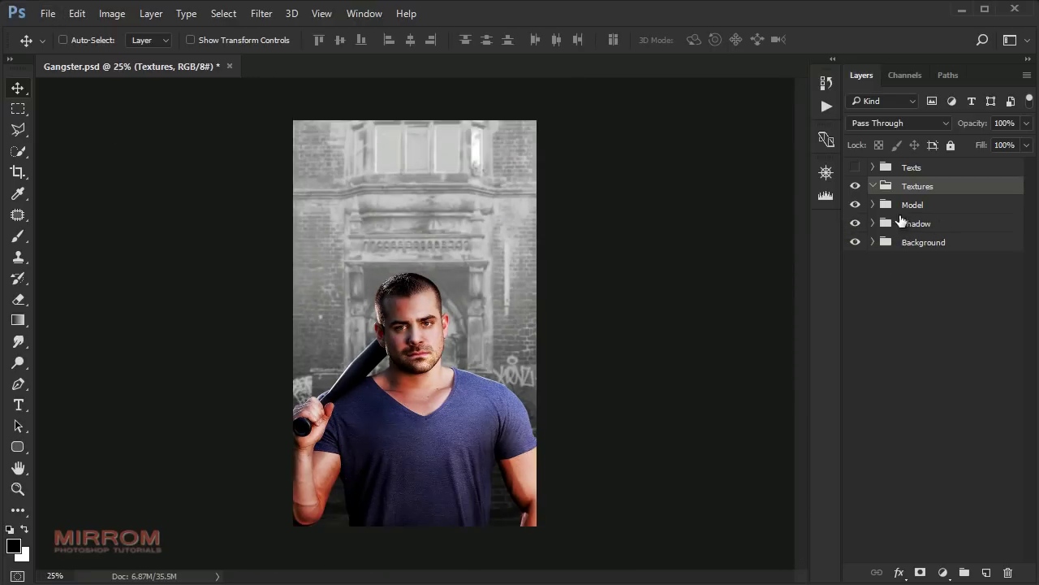
left_click(855, 168)
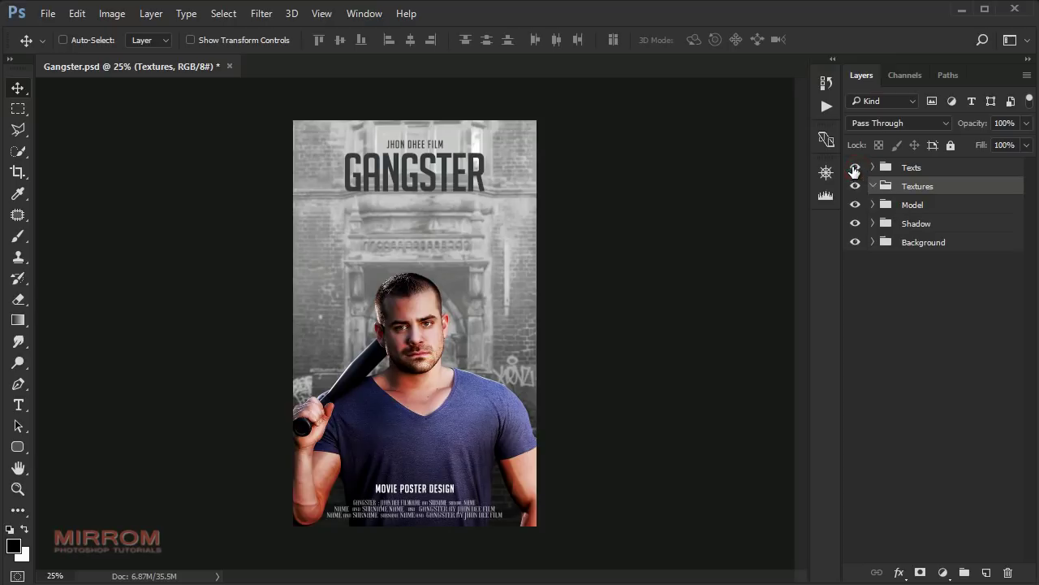
left_click_drag(929, 159, 930, 162)
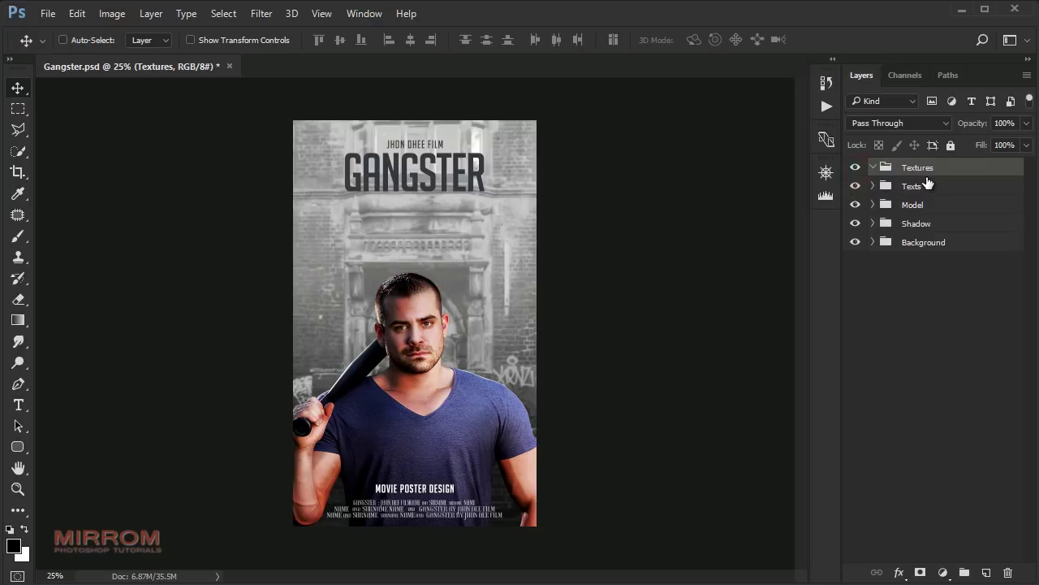
left_click(855, 186)
left_click(855, 186)
left_click(48, 14)
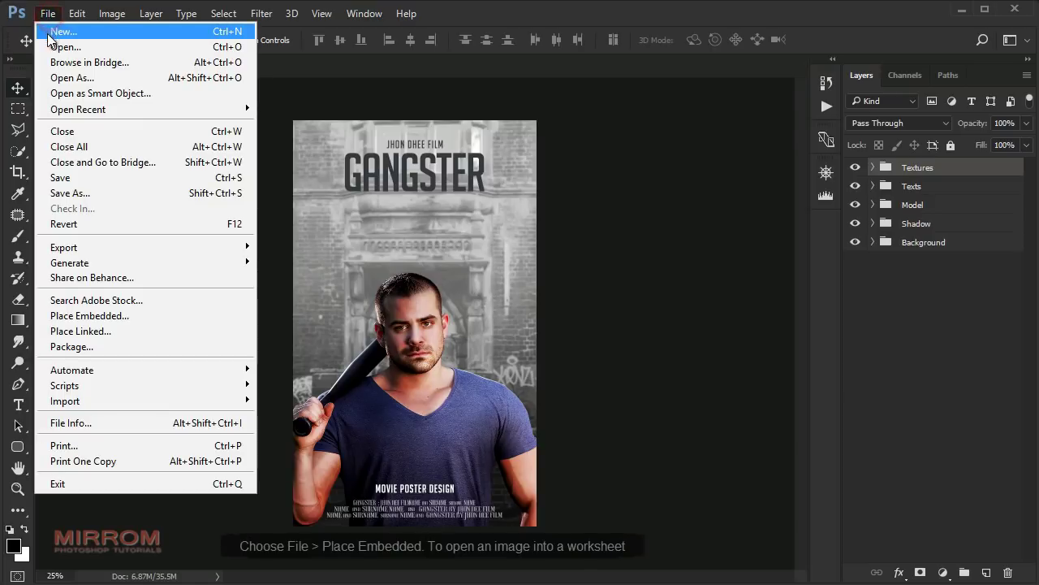
- Place the natural texture, rotate it 90 degrees and stretch it past all poster edges
left_click(120, 316)
left_click_drag(568, 266, 448, 428)
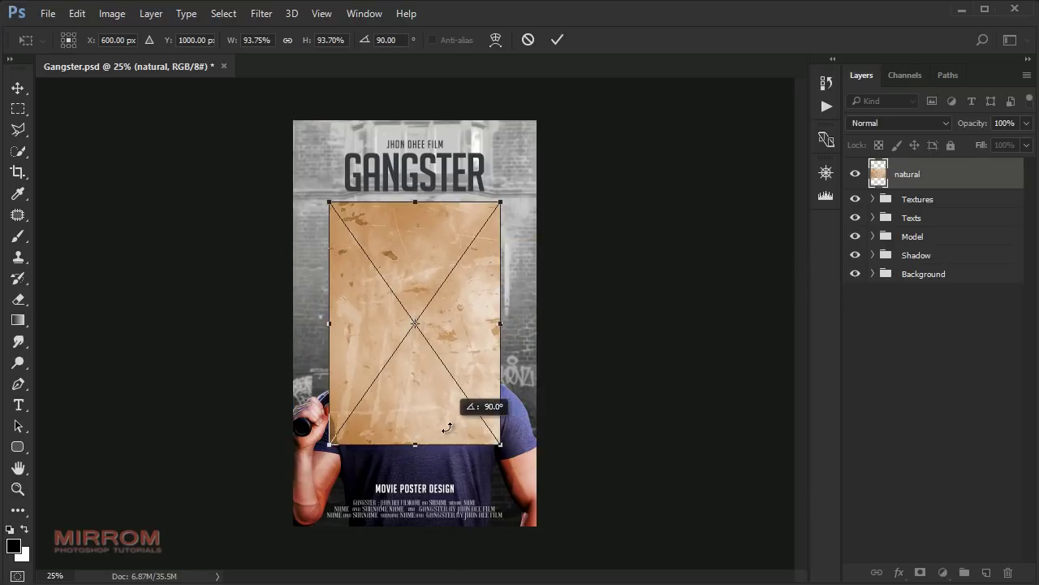
left_click_drag(500, 201, 536, 122)
left_click_drag(336, 156, 300, 122)
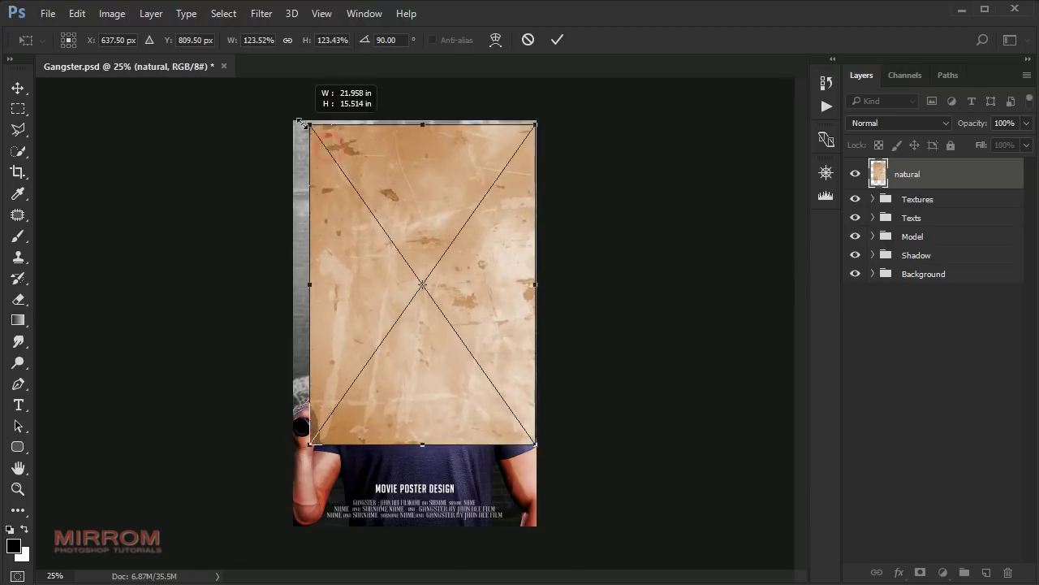
left_click_drag(311, 444, 291, 467)
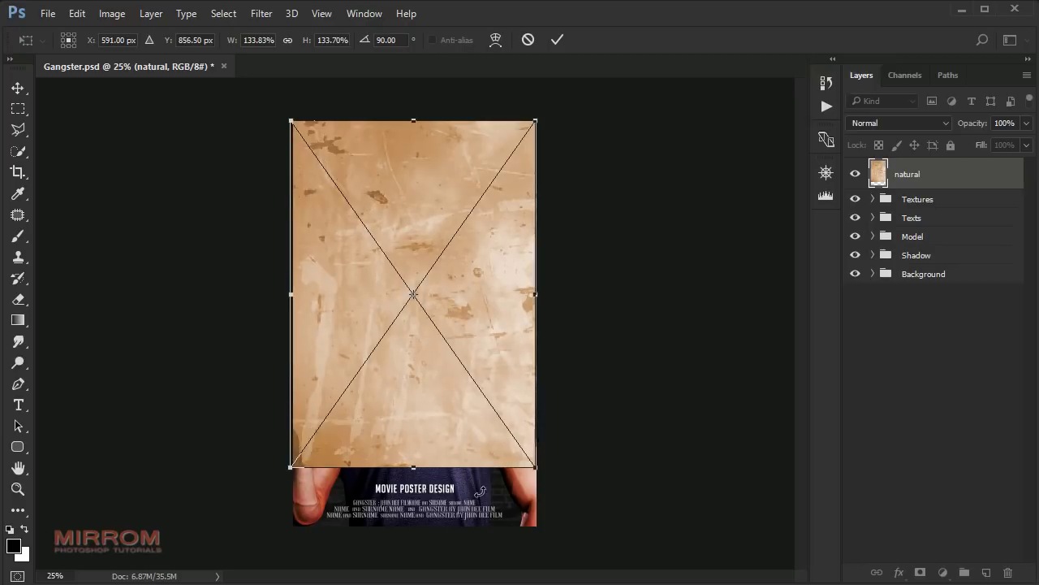
left_click_drag(536, 467, 539, 471)
left_click_drag(415, 471, 415, 526)
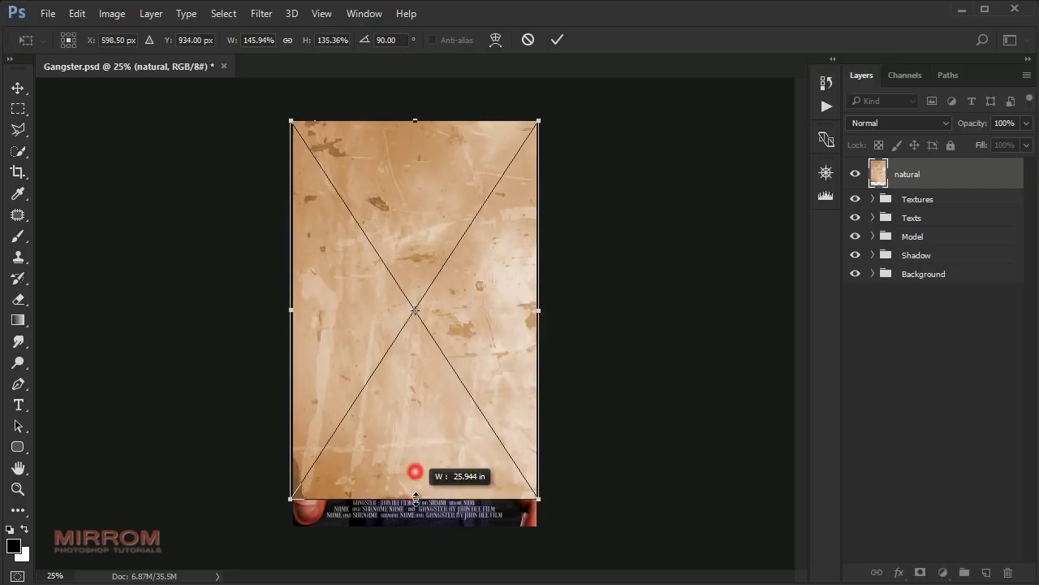
left_click_drag(292, 121, 289, 119)
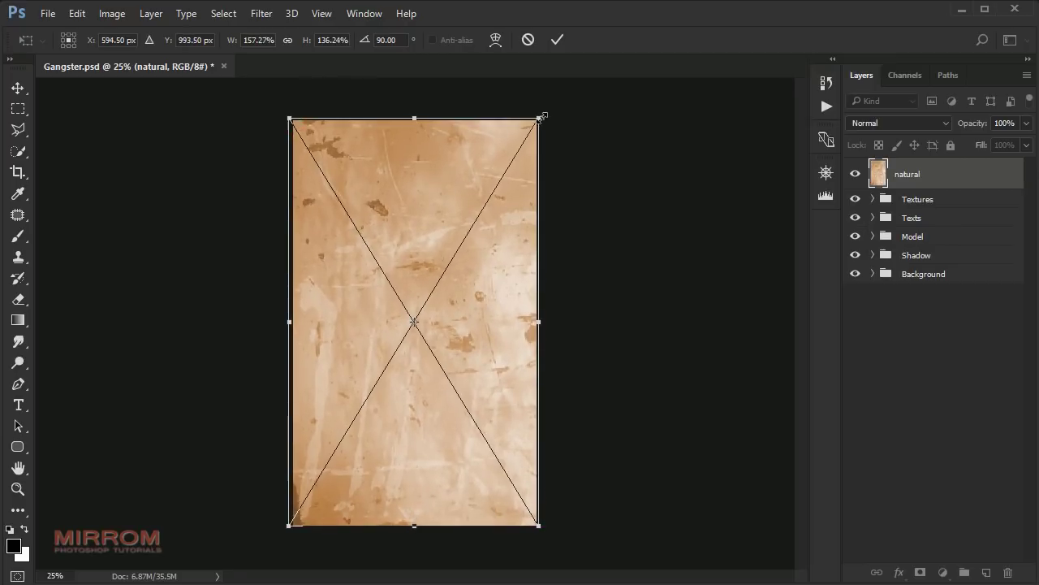
left_click_drag(539, 121, 554, 115)
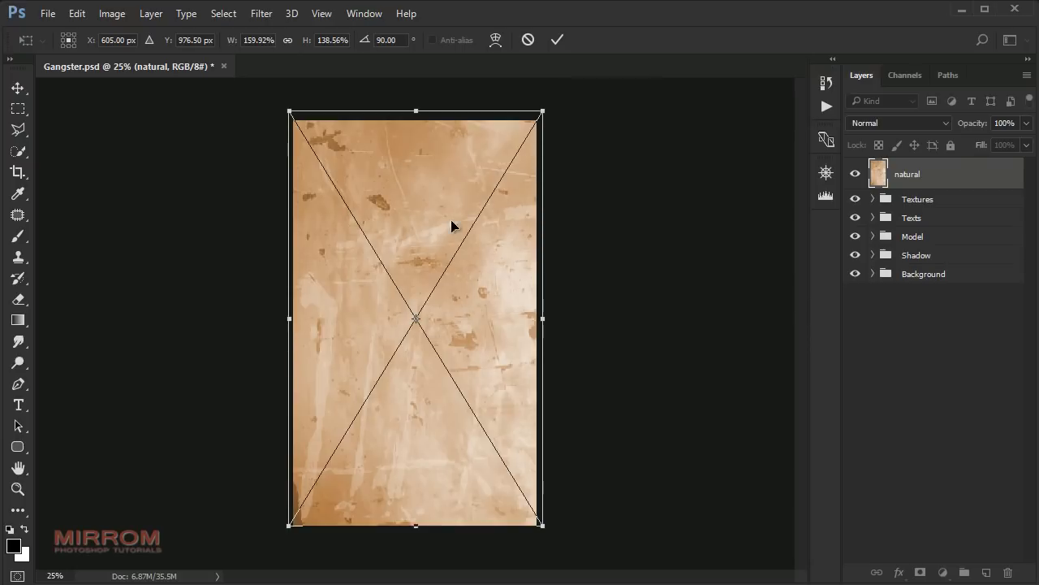
- Flip the texture vertically and commit the transform
right_click(440, 185)
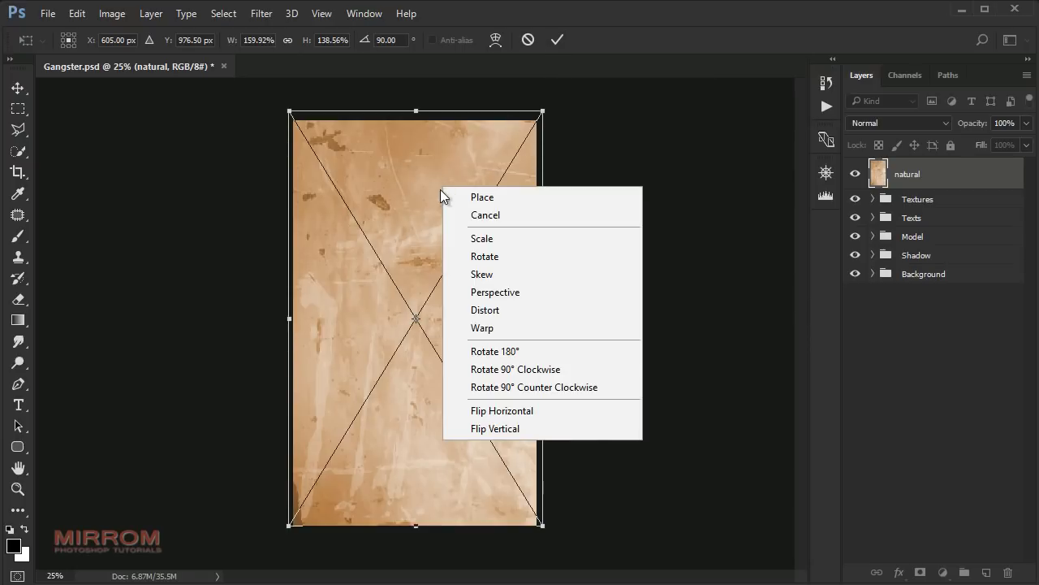
left_click(476, 431)
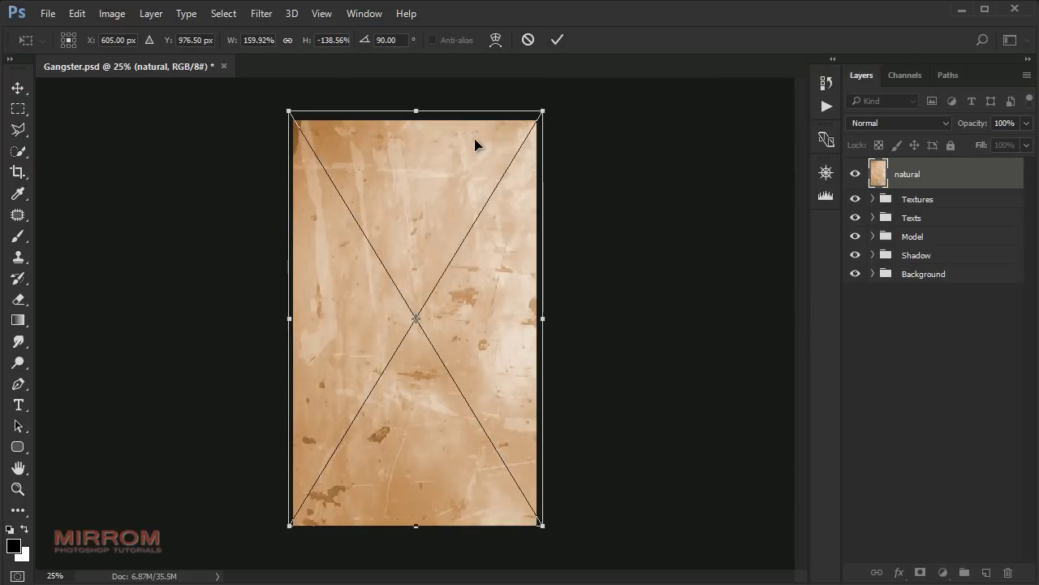
left_click(557, 39)
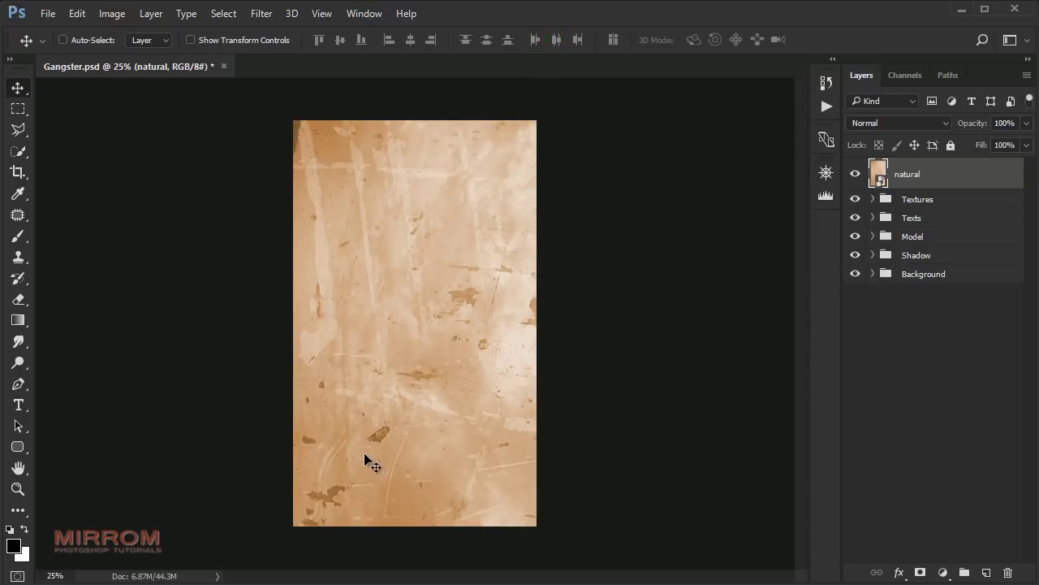
left_click(944, 126)
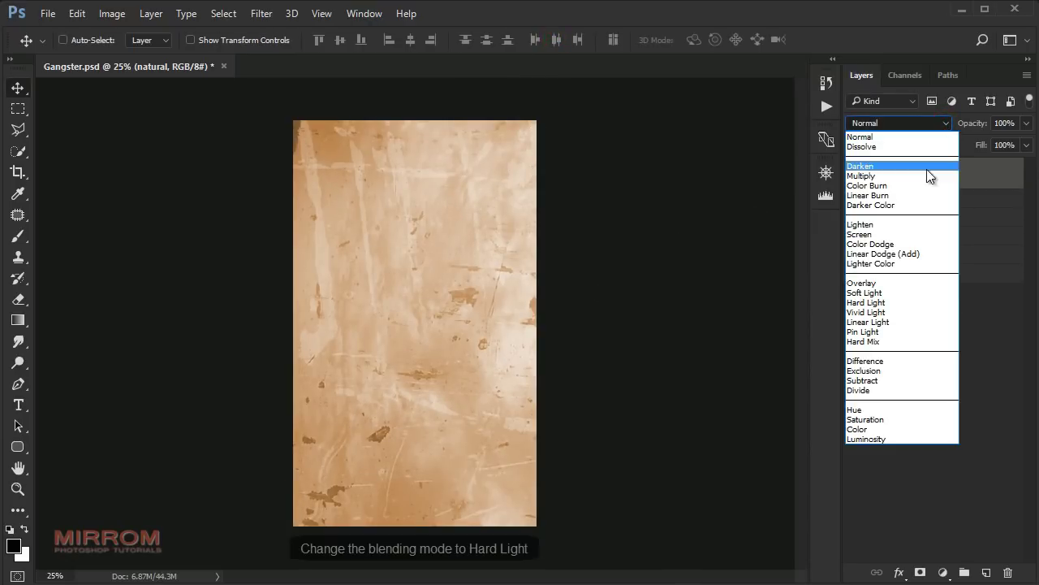
- Set the natural texture layer to Hard Light blend mode at 60% opacity
left_click(900, 303)
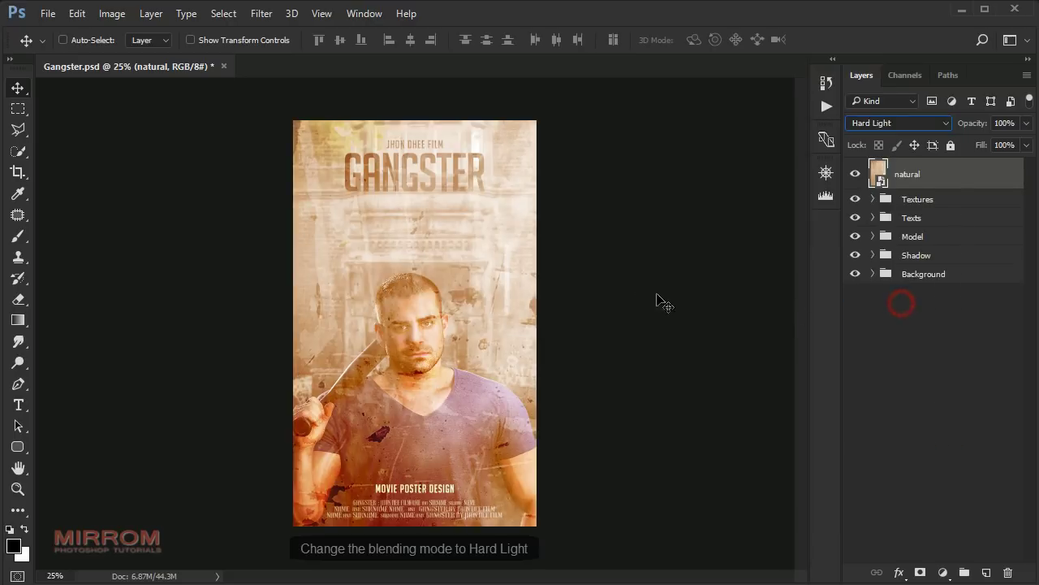
left_click(1027, 122)
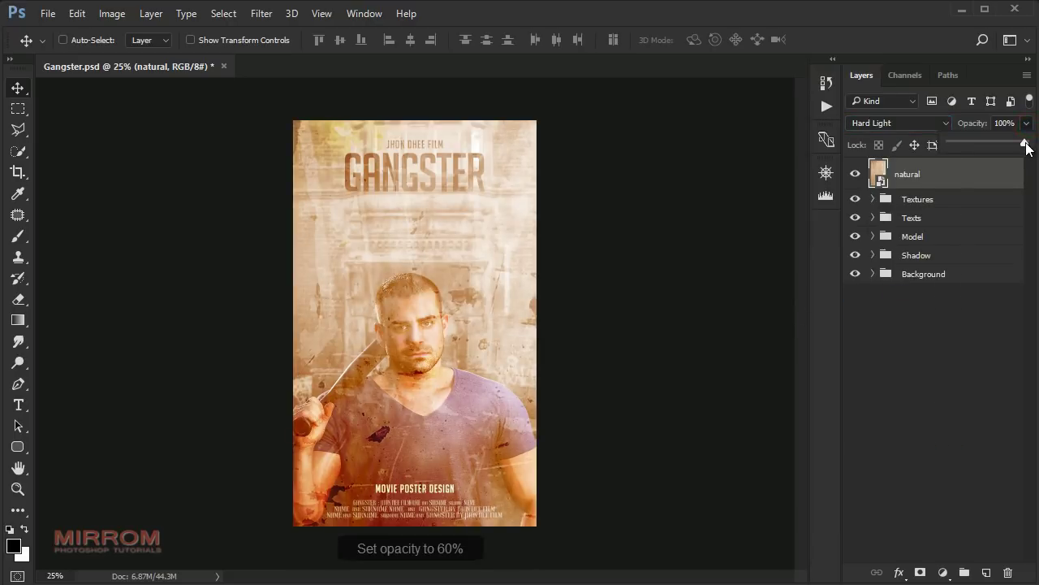
left_click_drag(1025, 143, 998, 143)
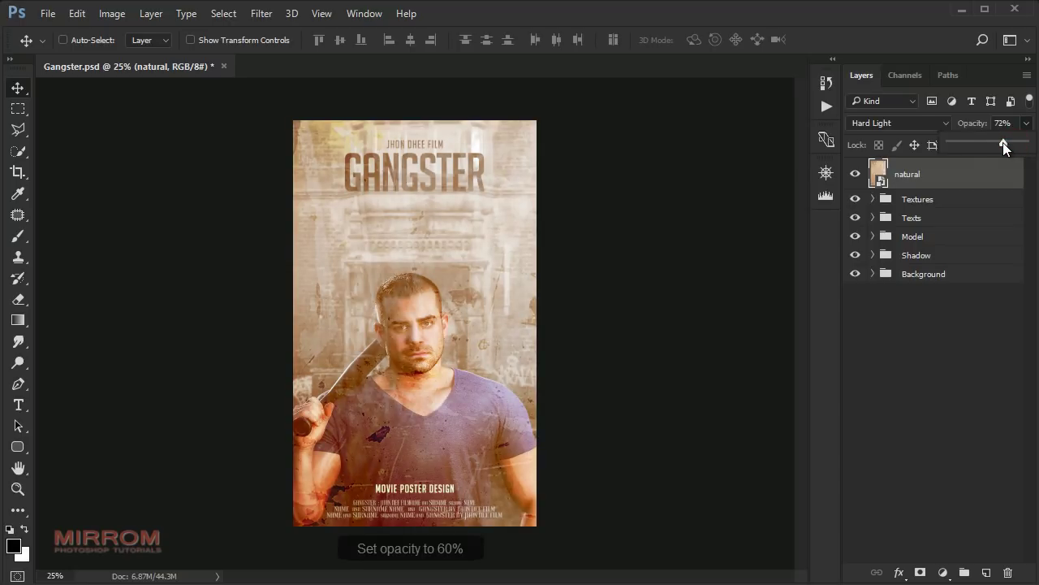
left_click_drag(997, 142, 994, 142)
left_click(691, 275)
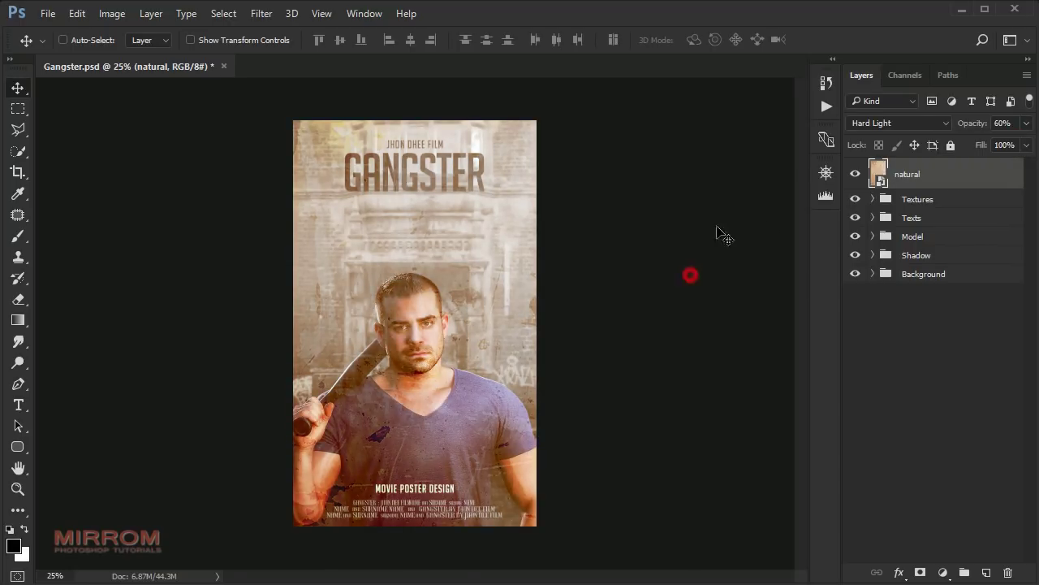
- Move the natural layer into the Textures group, then toggle Textures and Texts visibility to compare
left_click_drag(925, 177, 914, 199)
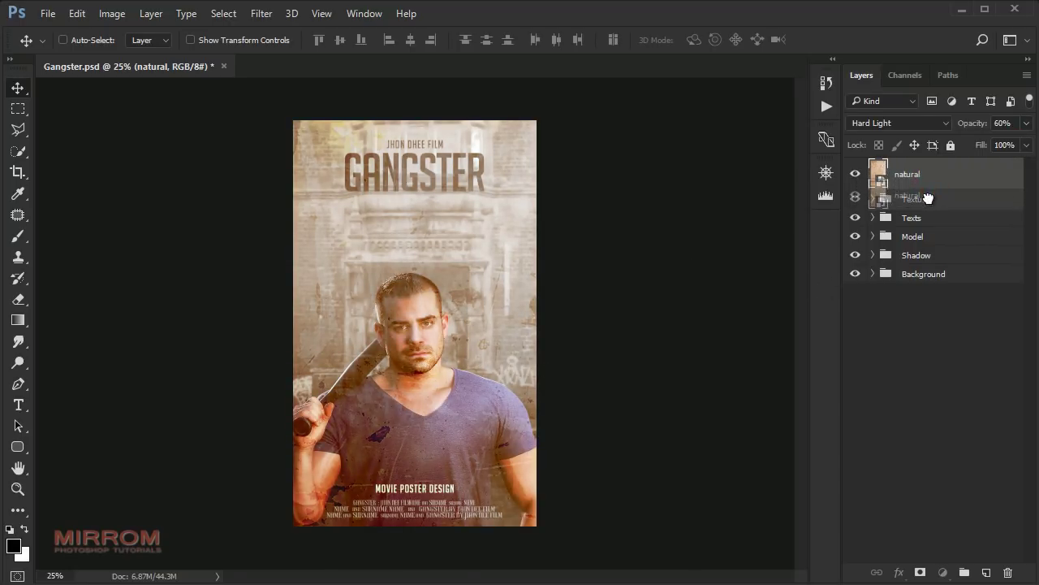
left_click(855, 167)
left_click(855, 168)
left_click(872, 167)
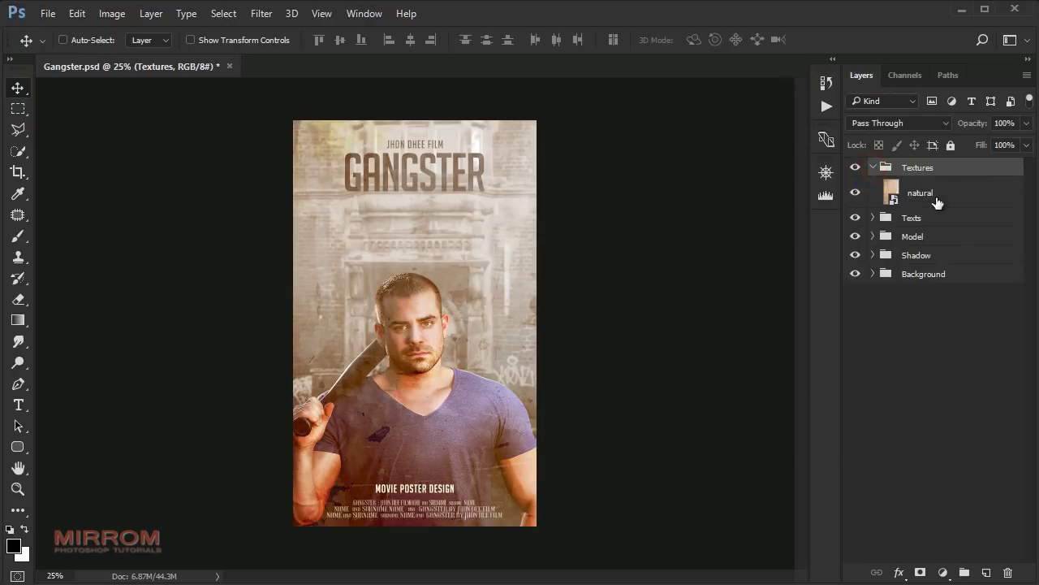
left_click(933, 199)
left_click(855, 167)
left_click(855, 167)
left_click(855, 218)
left_click(855, 218)
left_click(855, 217)
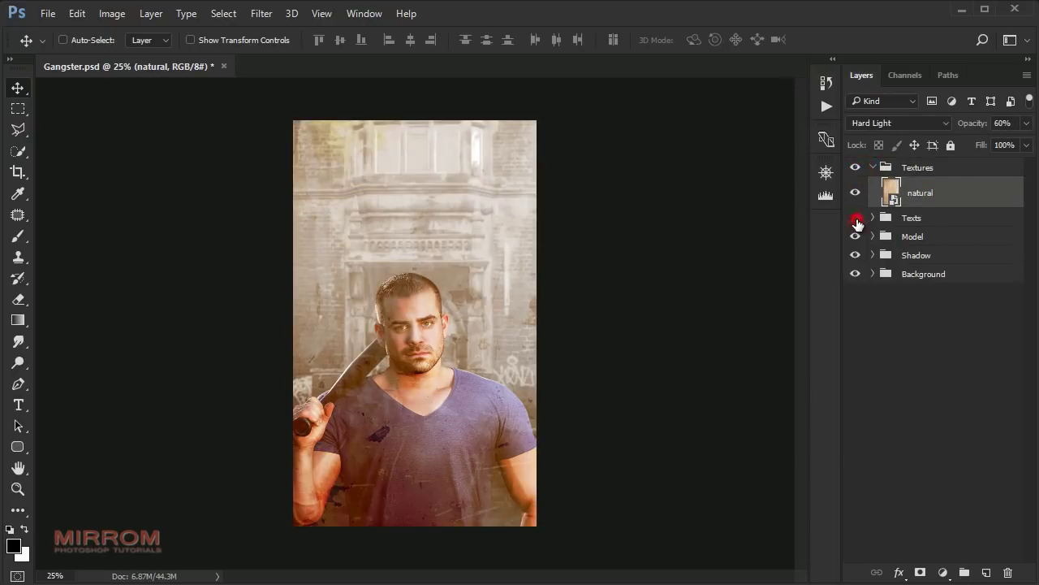
left_click(855, 218)
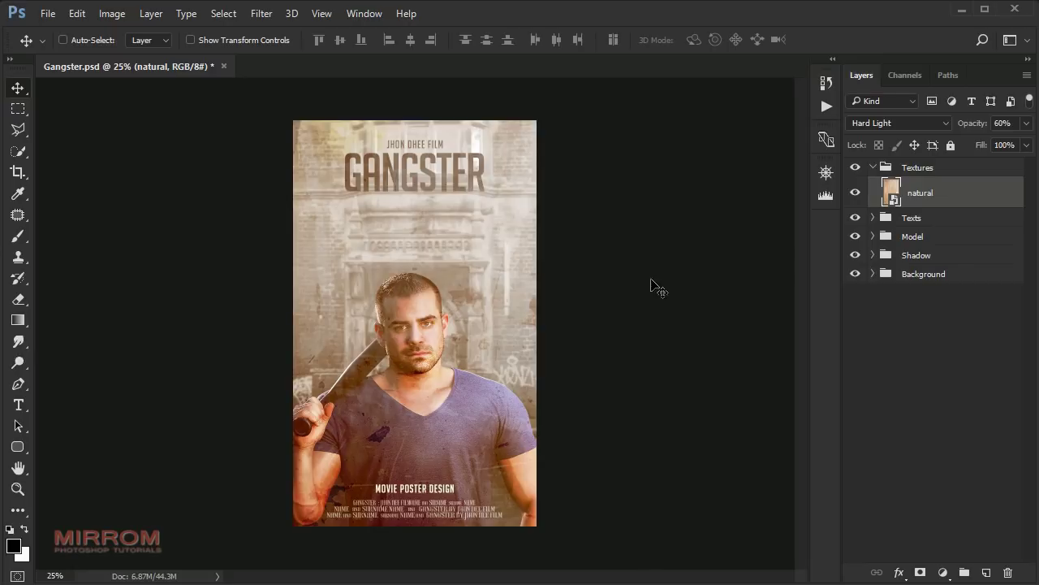
- Apply a Vibrance smart filter to the natural texture with Vibrance -70 and Saturation -82
left_click(112, 14)
mouse_move(136, 55)
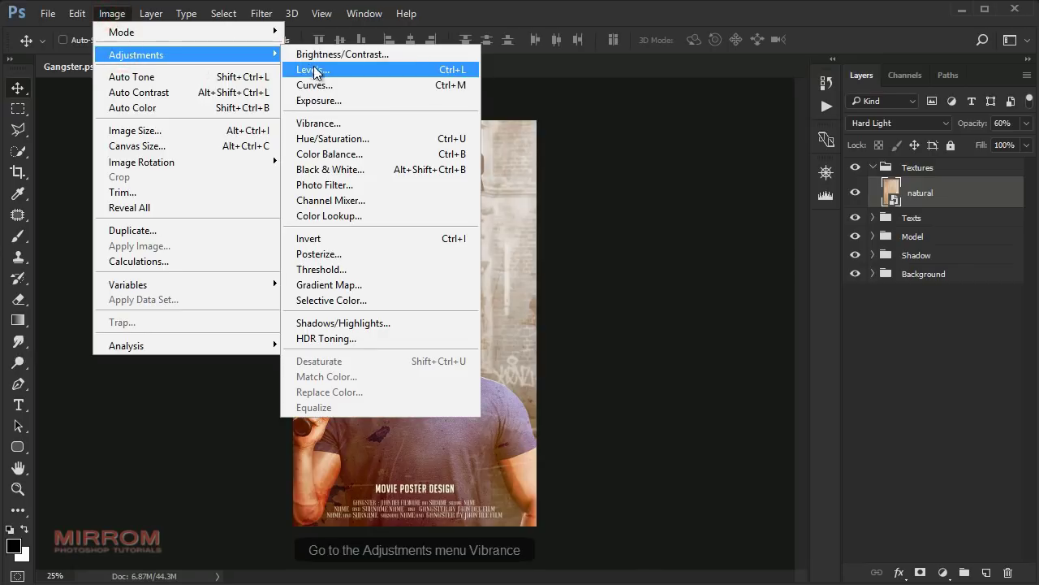
left_click(429, 125)
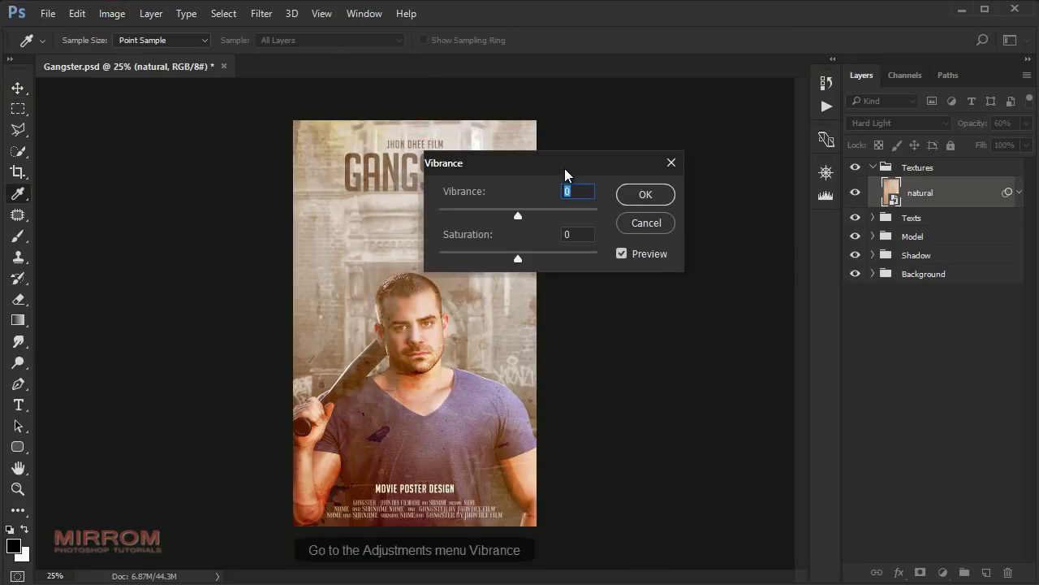
left_click_drag(564, 177, 642, 206)
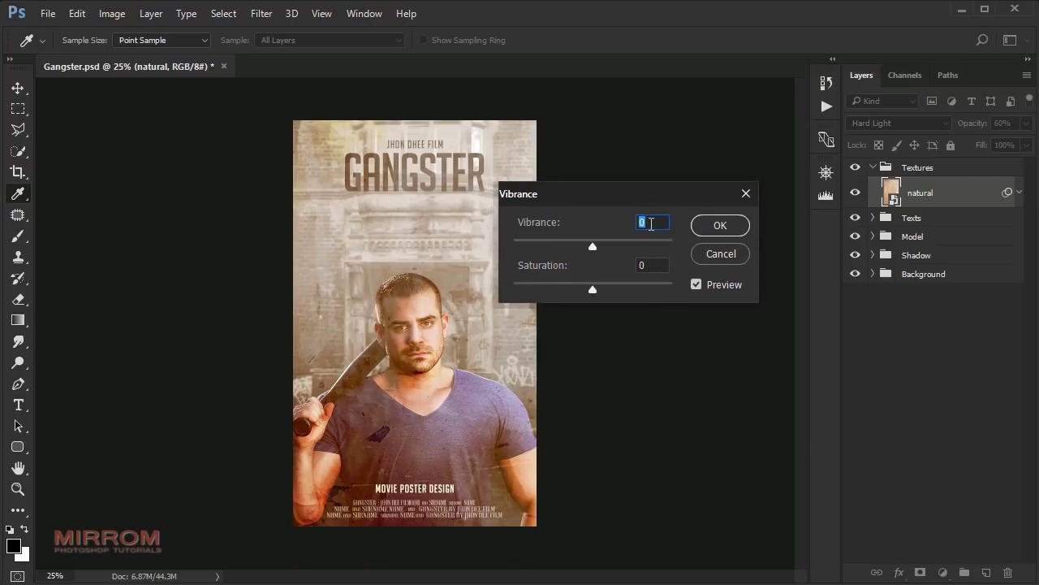
left_click_drag(592, 246, 563, 250)
left_click_drag(592, 289, 524, 292)
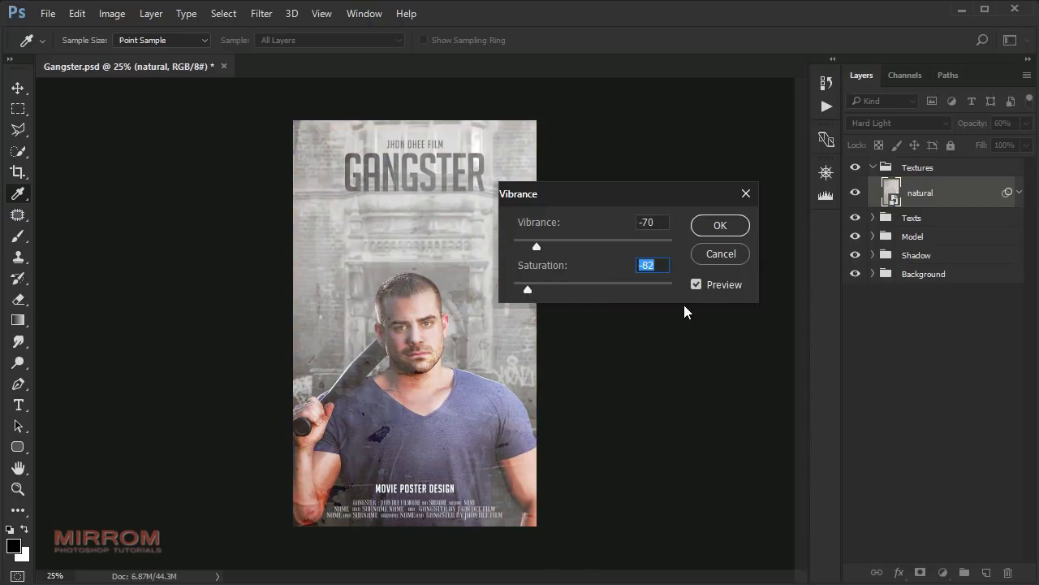
left_click(696, 285)
left_click(700, 285)
left_click(715, 231)
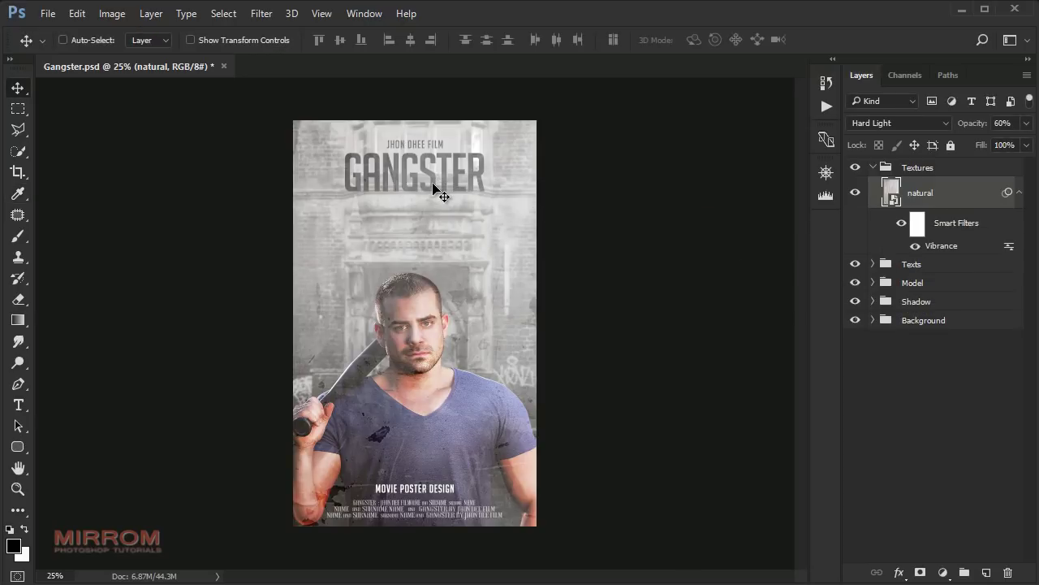
- Apply a Brightness/Contrast smart filter with Brightness -58 and Contrast 23
left_click(112, 13)
mouse_move(136, 54)
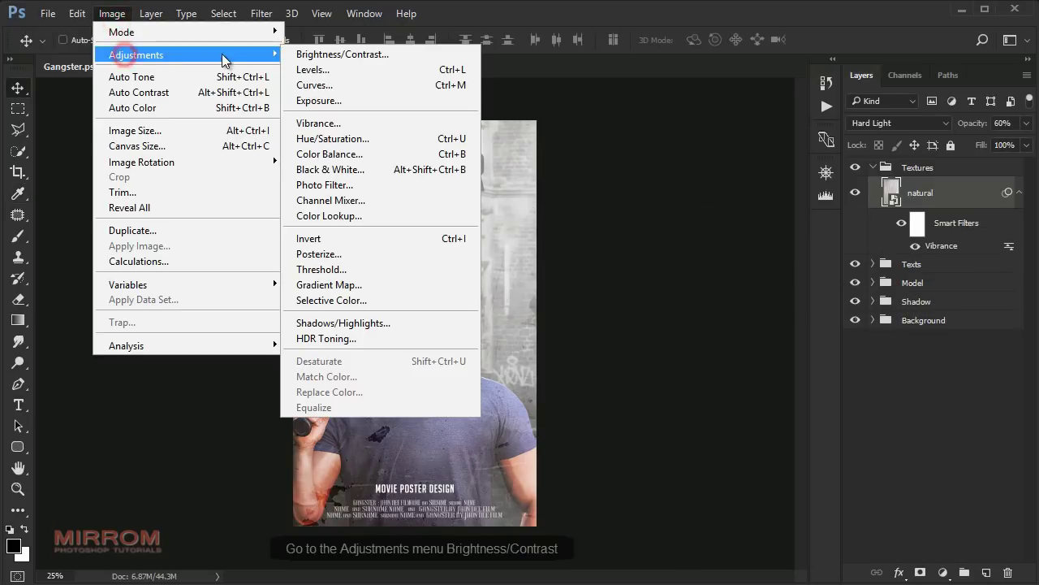
left_click(330, 56)
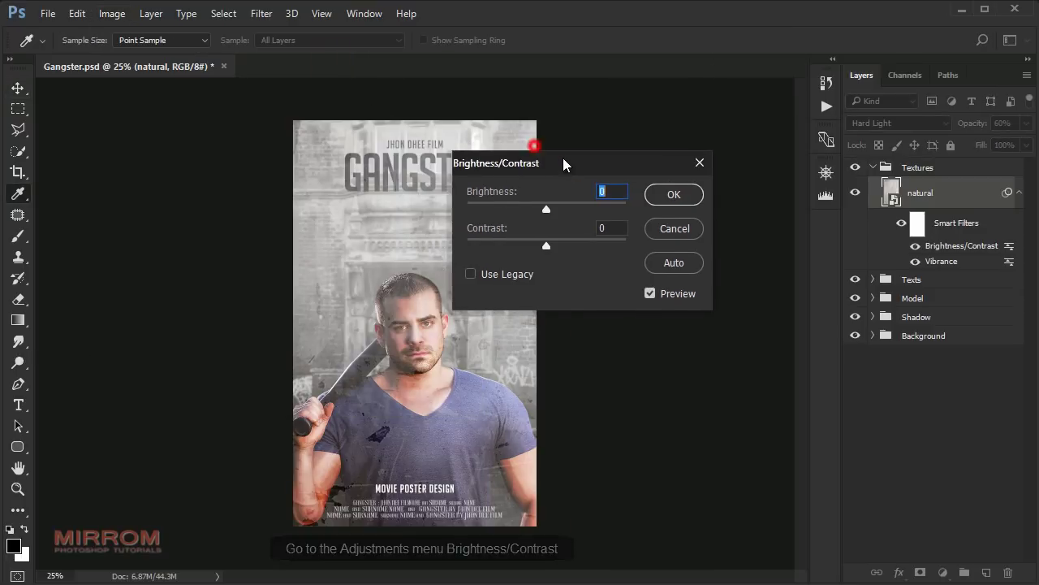
left_click_drag(622, 226, 594, 229)
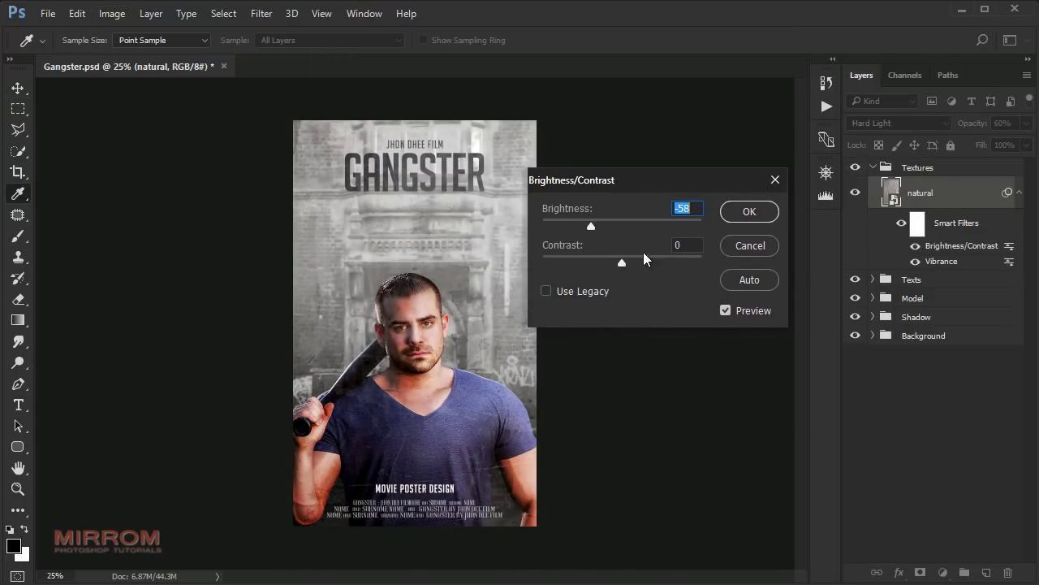
left_click_drag(622, 263, 638, 263)
left_click(731, 310)
left_click(734, 311)
left_click(743, 214)
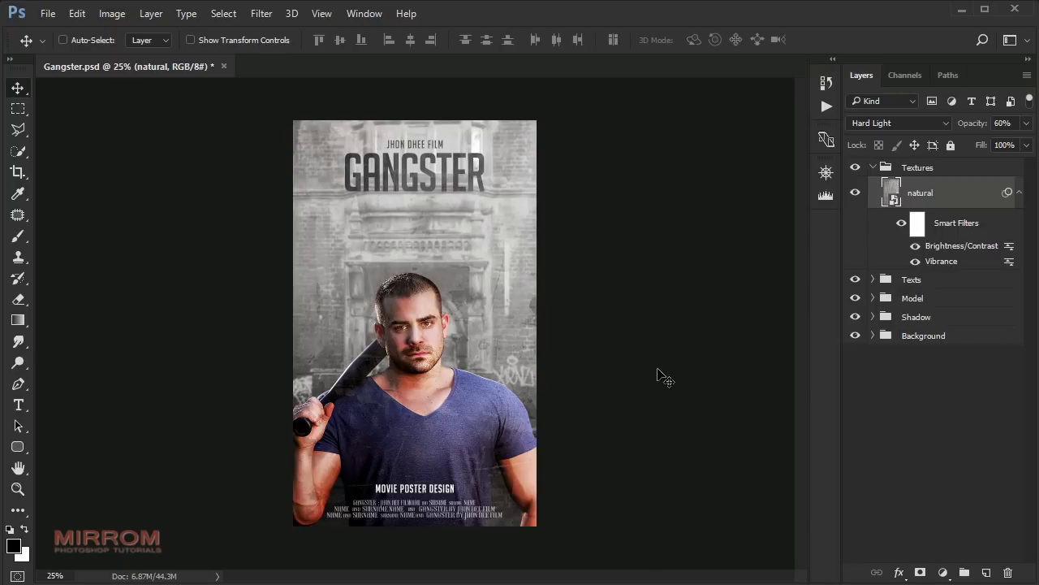
left_click(1016, 192)
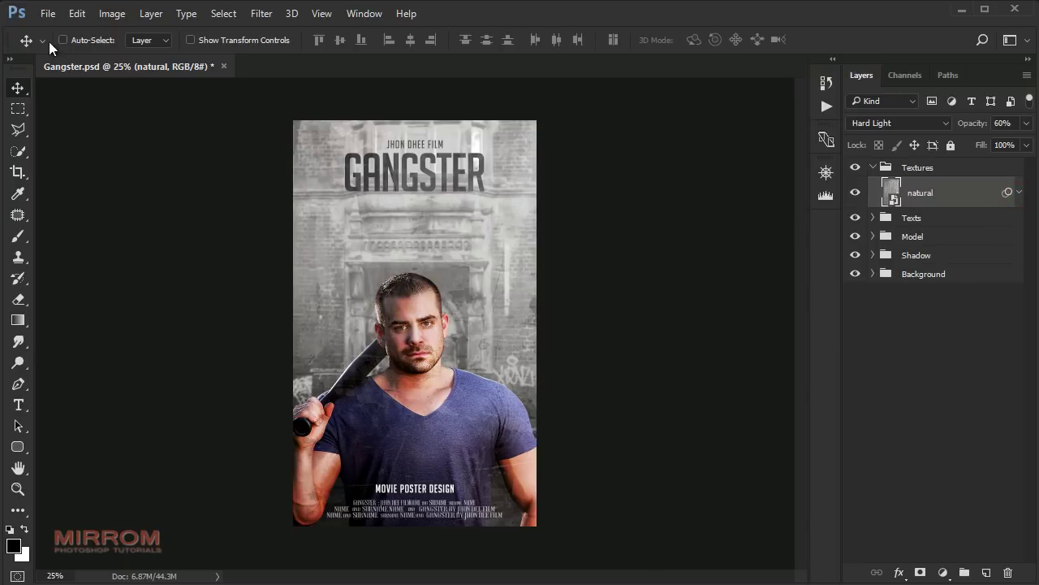
- Place the old texture image and scale it to cover the whole poster
left_click(48, 14)
left_click(184, 315)
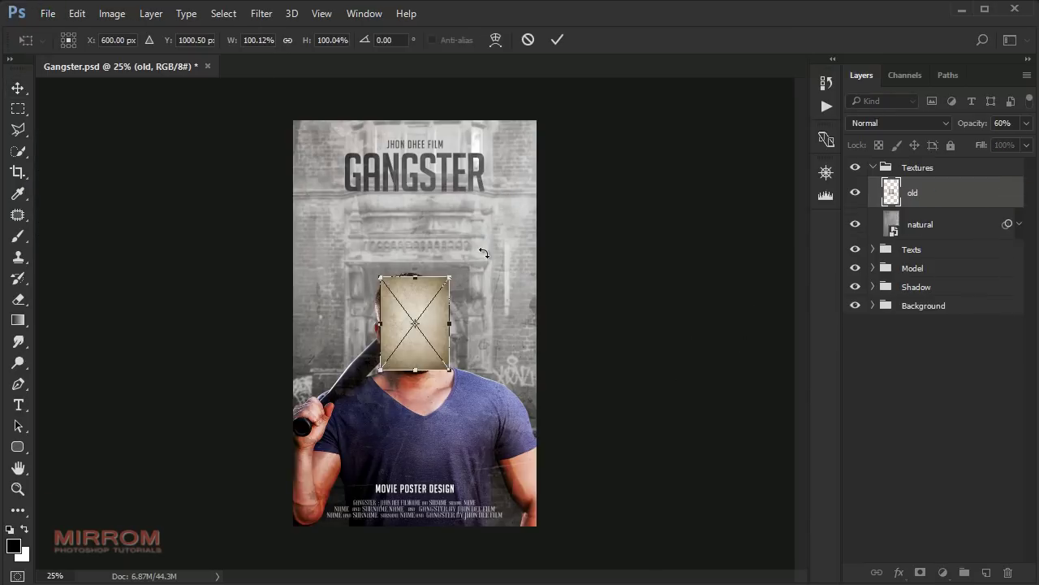
left_click_drag(483, 218, 539, 119)
left_click_drag(382, 154, 351, 119)
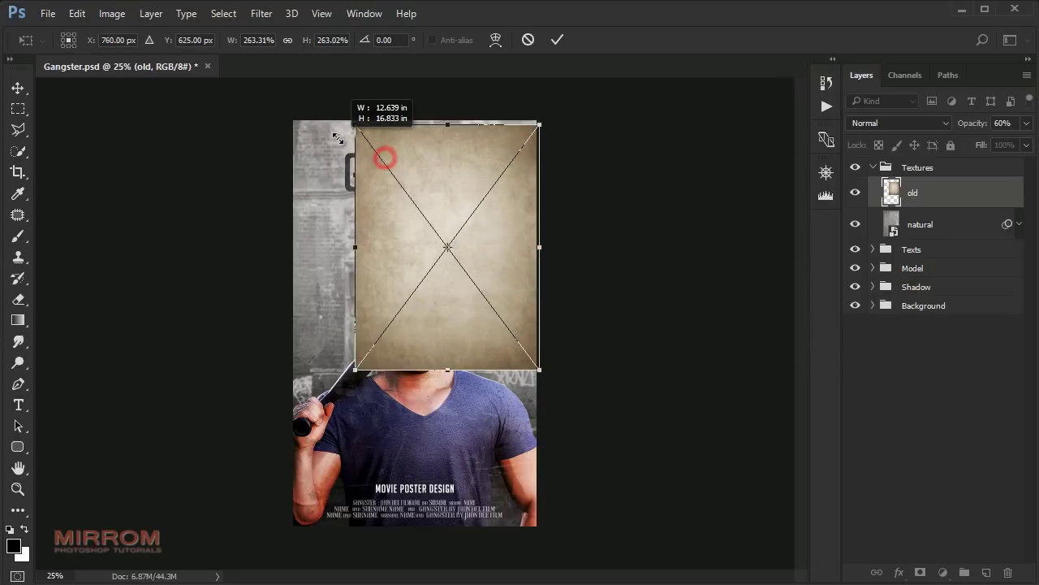
left_click_drag(351, 369, 287, 452)
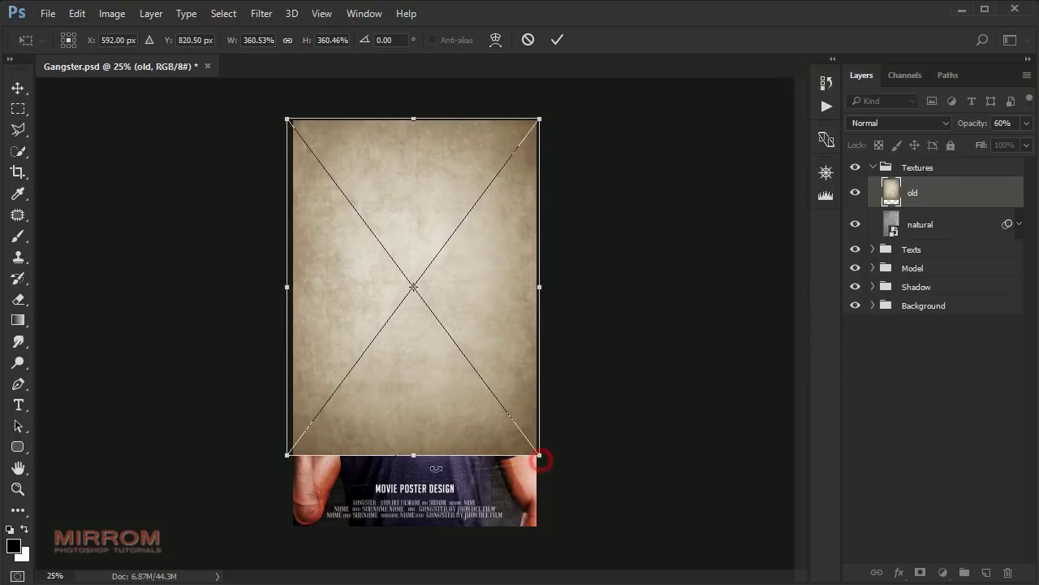
left_click_drag(413, 455, 414, 526)
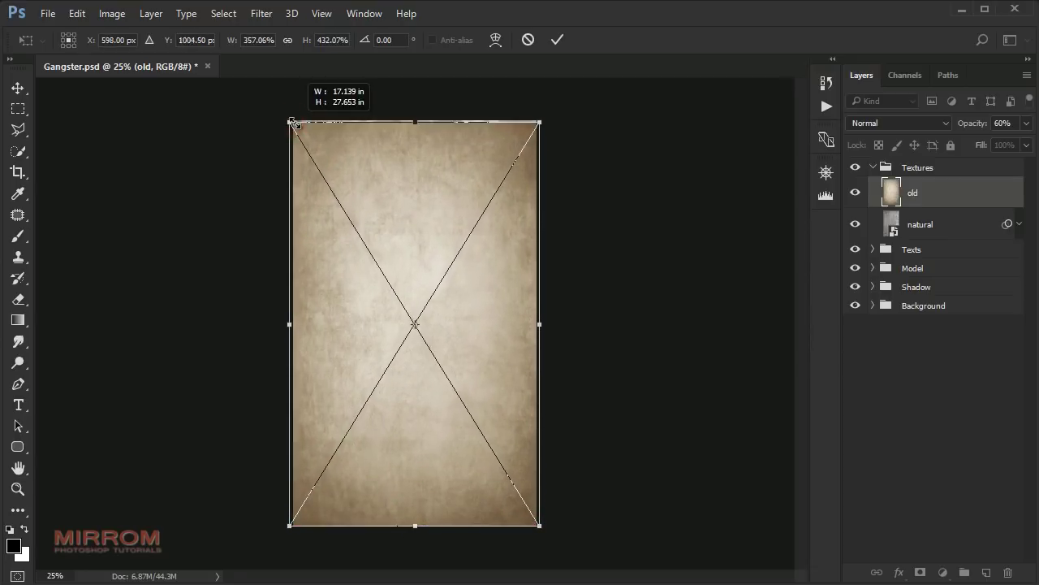
left_click_drag(287, 120, 289, 121)
left_click(557, 39)
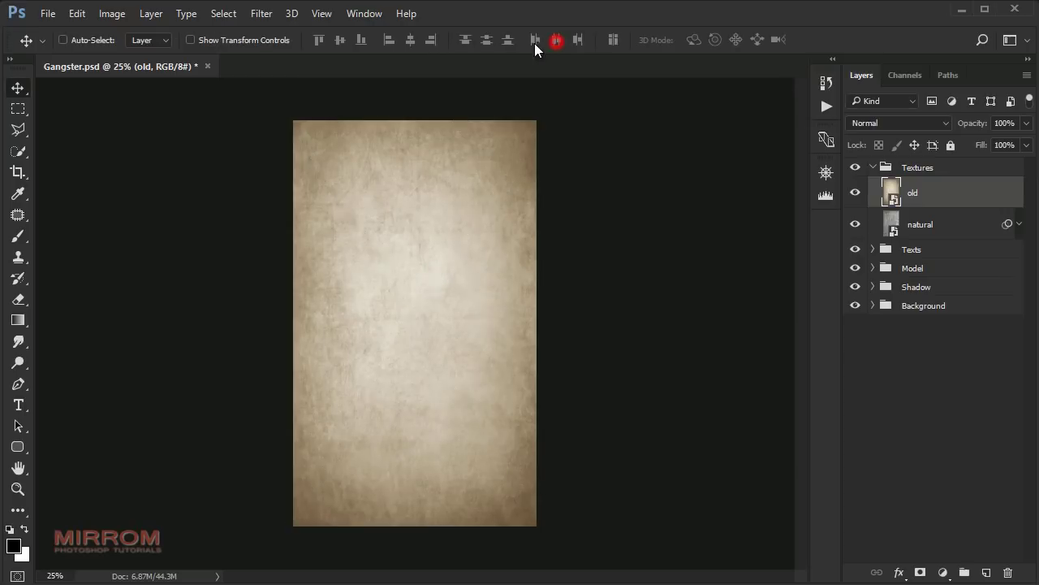
- Set the old texture to Multiply blend mode at 64% opacity
left_click(946, 124)
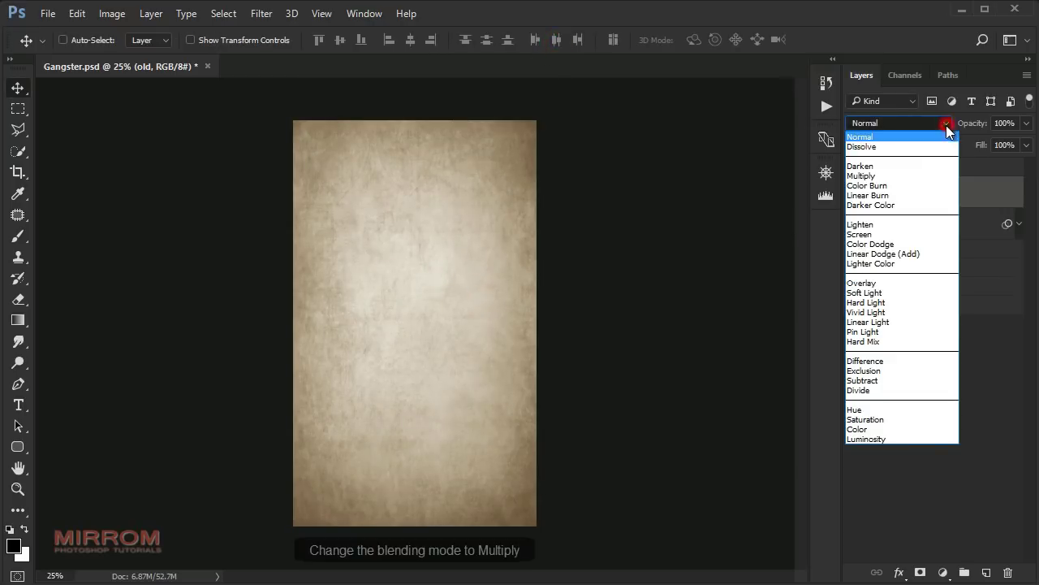
left_click(915, 175)
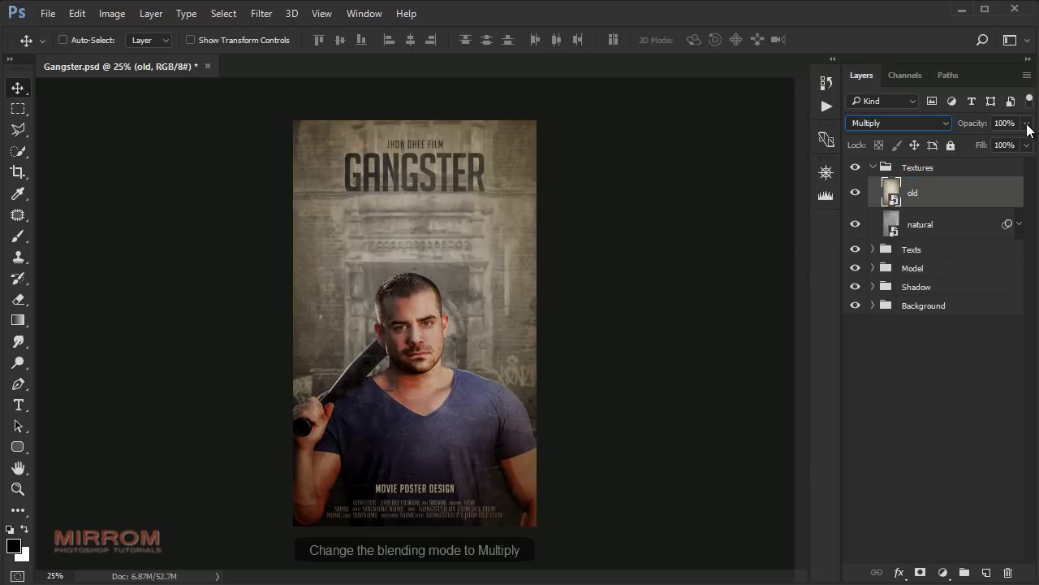
left_click(1027, 122)
left_click_drag(1025, 144, 999, 145)
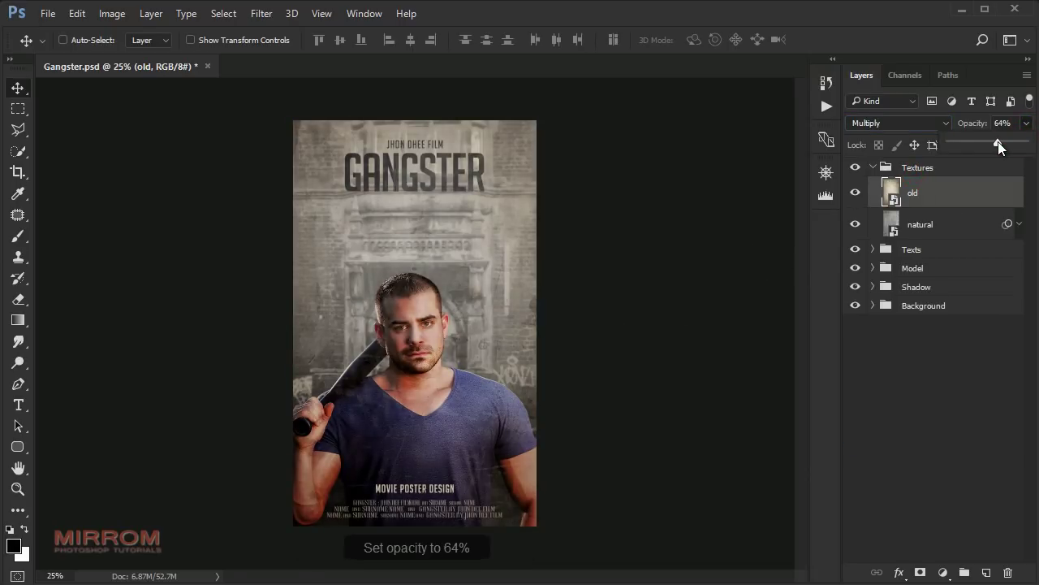
left_click(855, 193)
left_click(855, 193)
- Zoom in to inspect the poster, then zoom back out to view it whole
key("ctrl+plus")
scroll(492, 301, "down", 3)
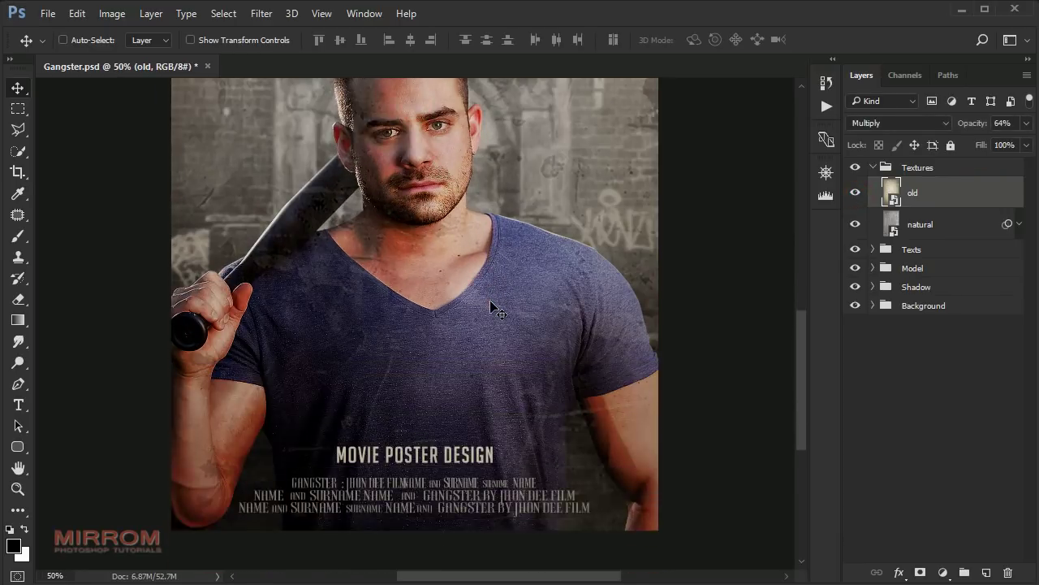
scroll(492, 301, "up", 2)
scroll(492, 301, "up", 2)
scroll(492, 302, "up", 2)
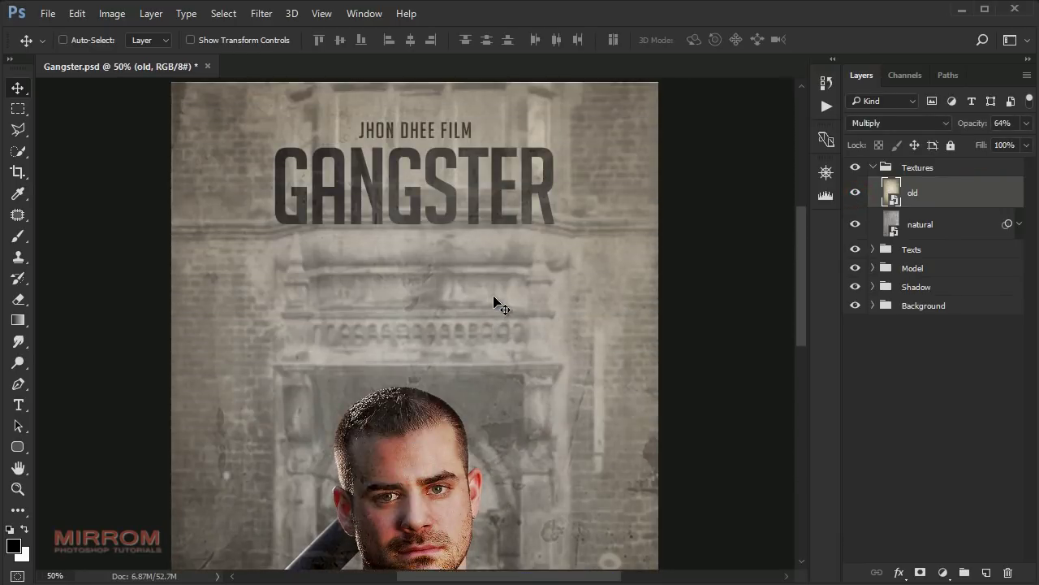
key("ctrl+minus")
key("ctrl+minus")
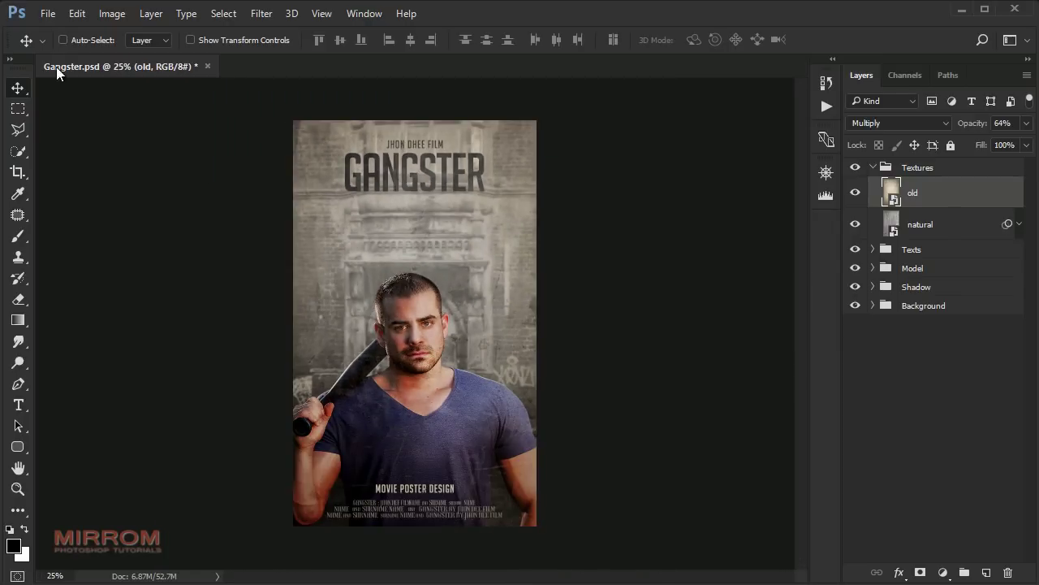
- Place the scratch texture image and stretch it over the whole poster
left_click(48, 14)
left_click(138, 320)
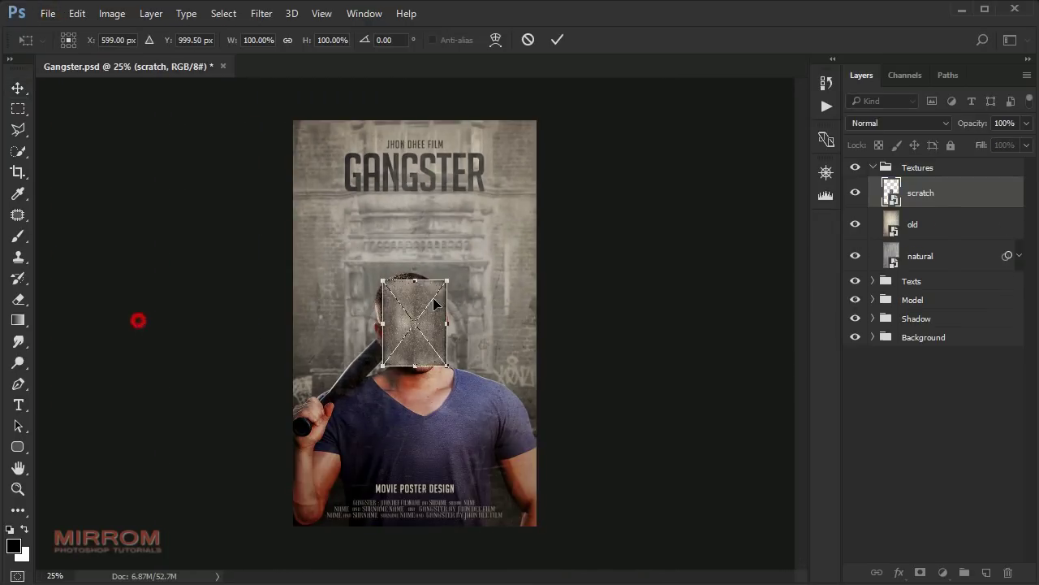
left_click_drag(447, 280, 535, 157)
mouse_move(382, 164)
left_mouse_down()
mouse_move(362, 154)
mouse_move(346, 120)
left_mouse_up()
left_click_drag(346, 375, 284, 439)
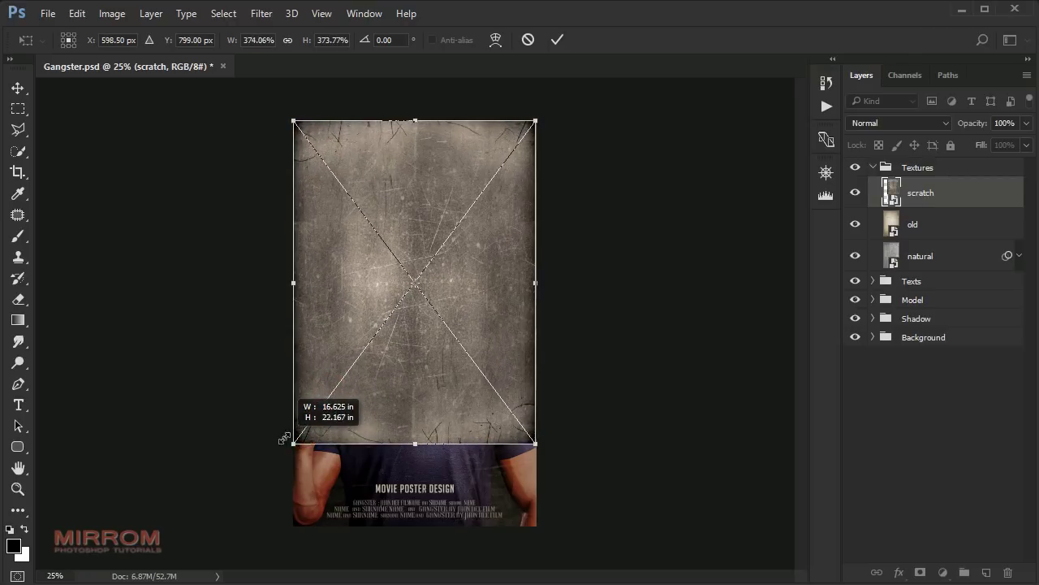
left_click_drag(418, 445, 453, 526)
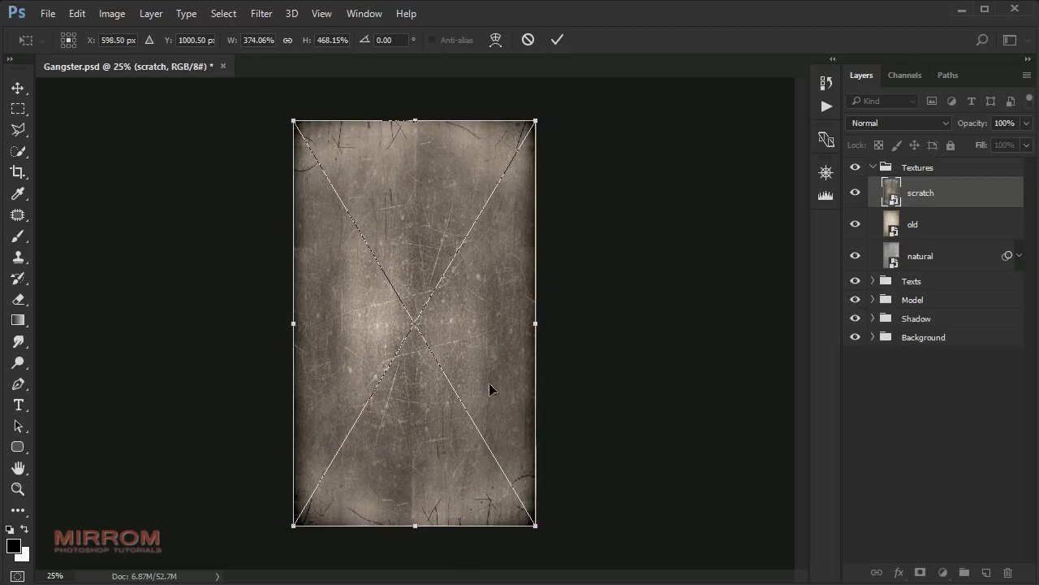
left_click(557, 39)
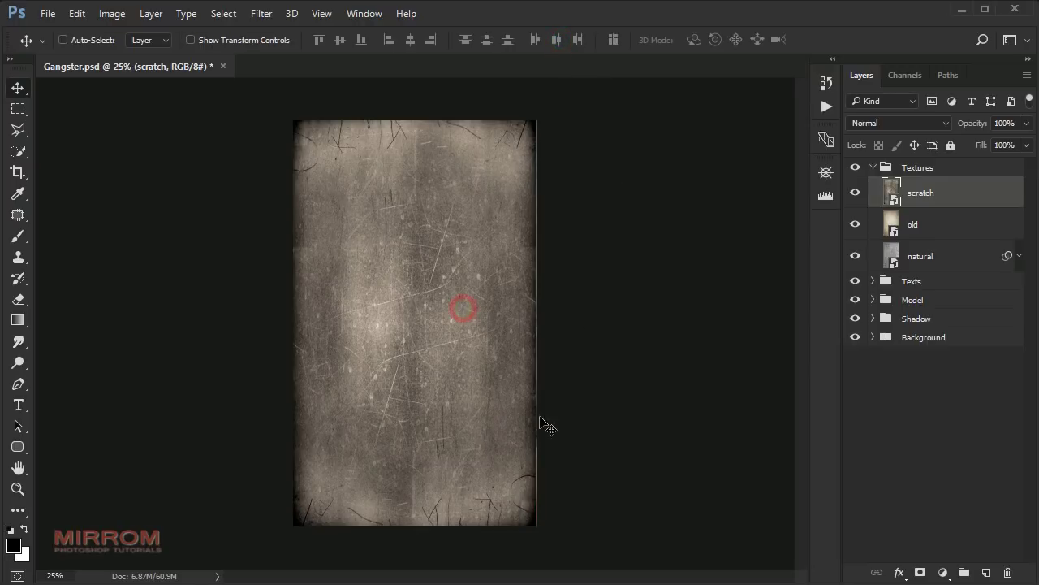
- Re-transform the scratch texture to align it with the poster's right edge
left_click(945, 123)
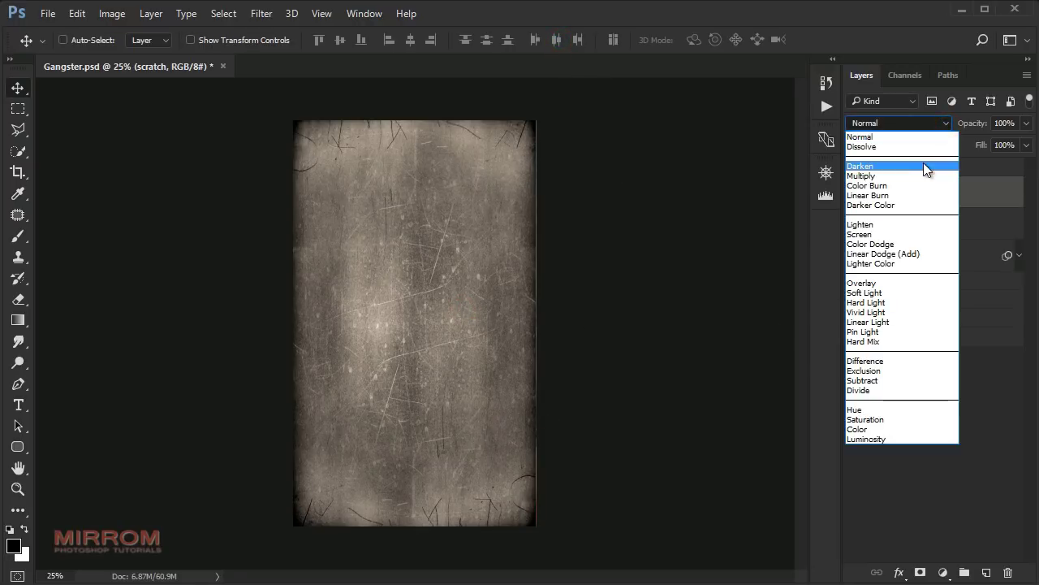
left_click(664, 180)
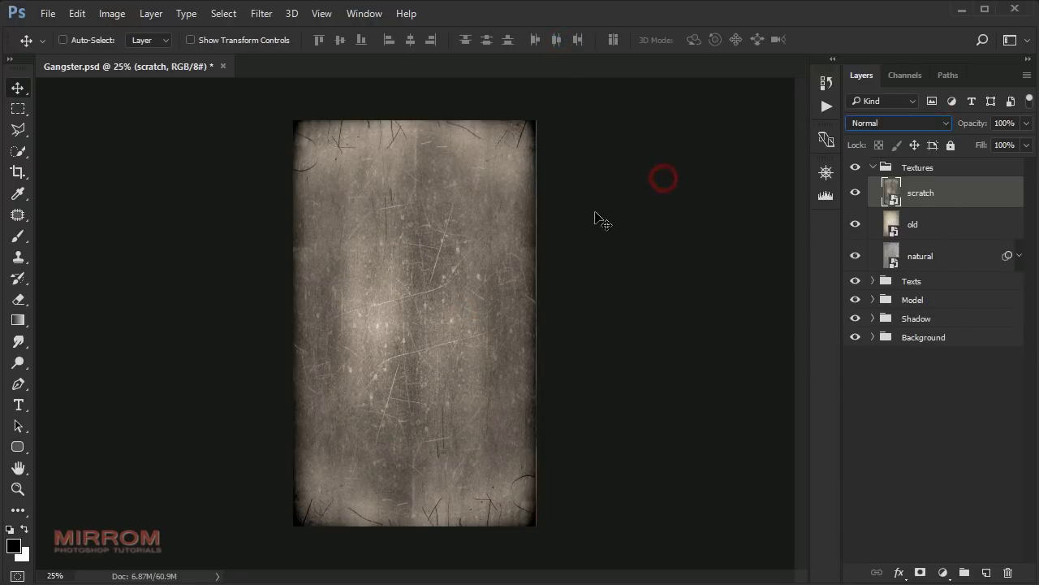
key("ctrl+t")
left_click(495, 313, "ctrl")
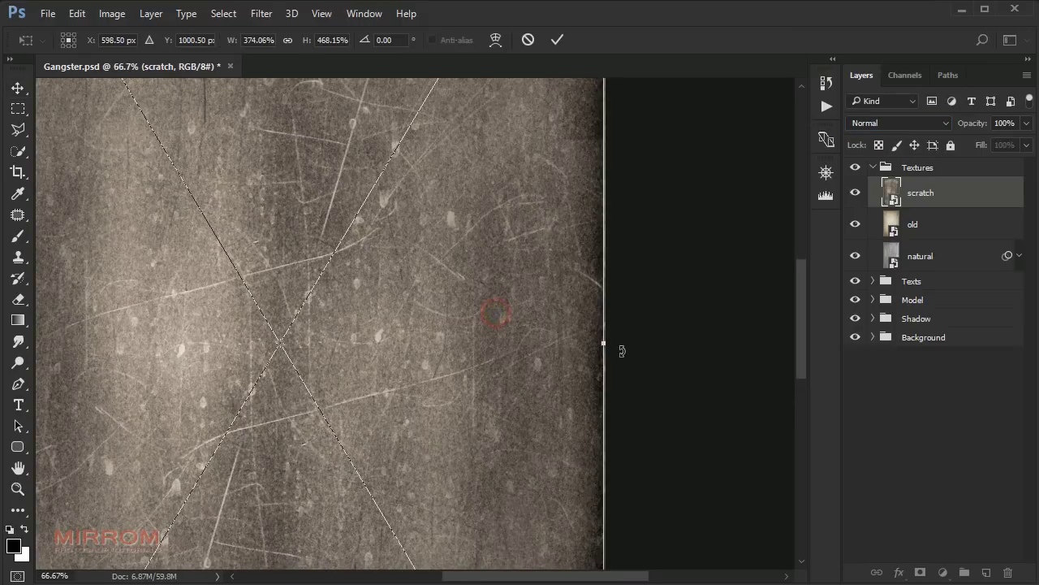
left_click_drag(613, 348, 609, 343)
left_click(557, 39)
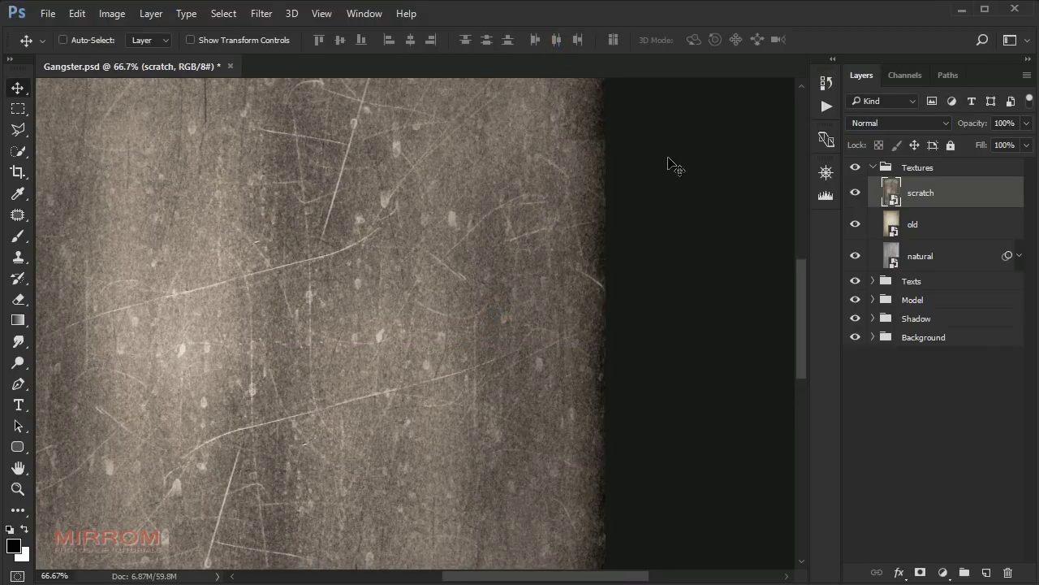
key("ctrl+minus")
key("ctrl+minus")
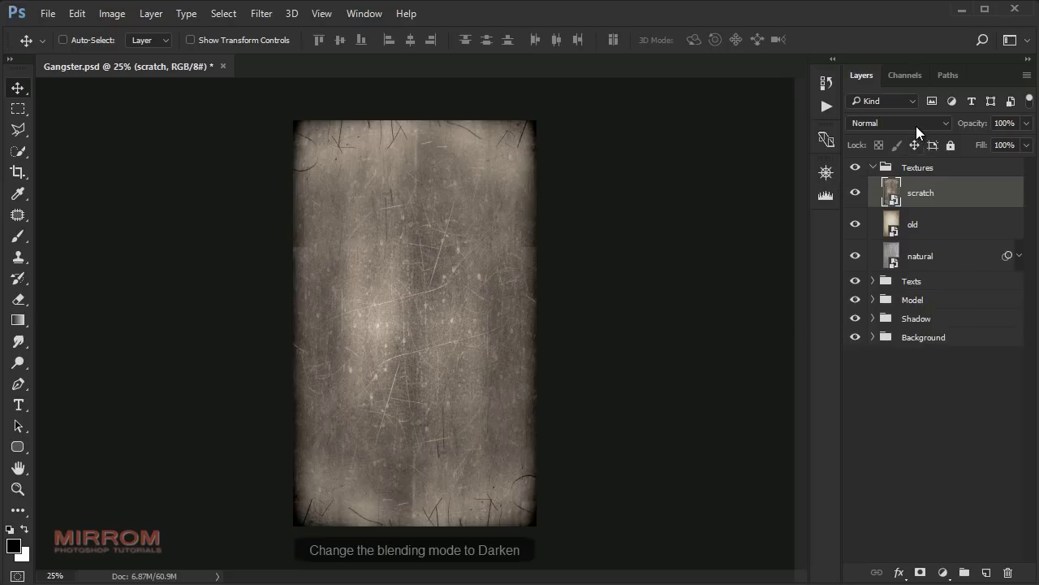
- Set the scratch texture to Darken blend mode at 52% opacity
left_click(909, 123)
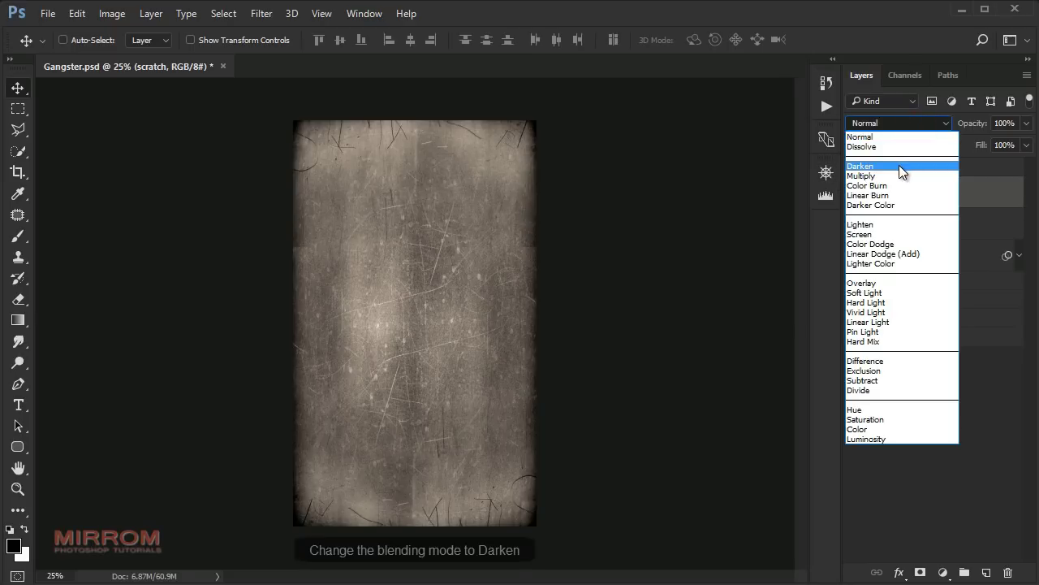
left_click(899, 165)
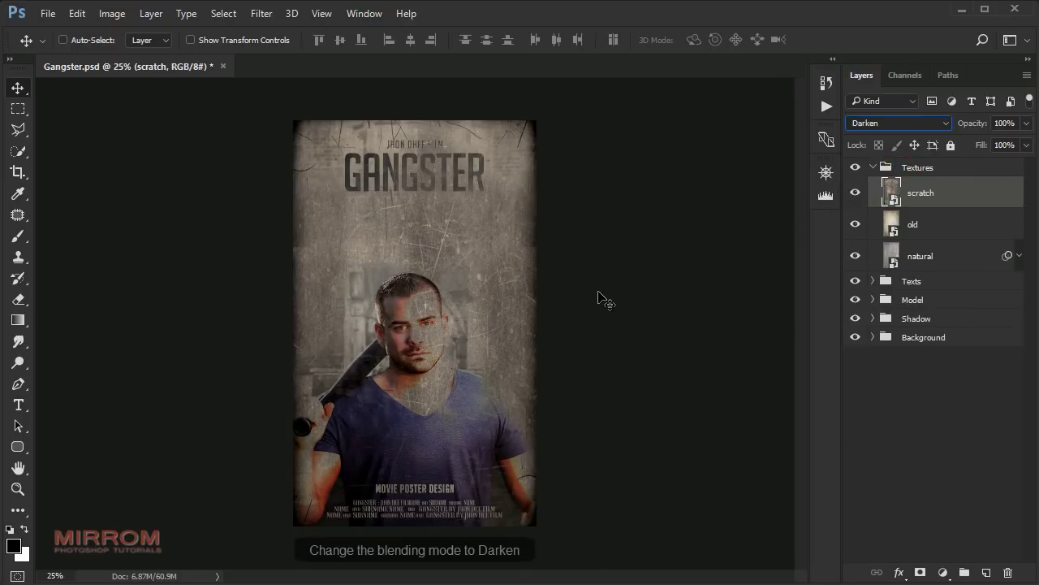
left_click(1027, 123)
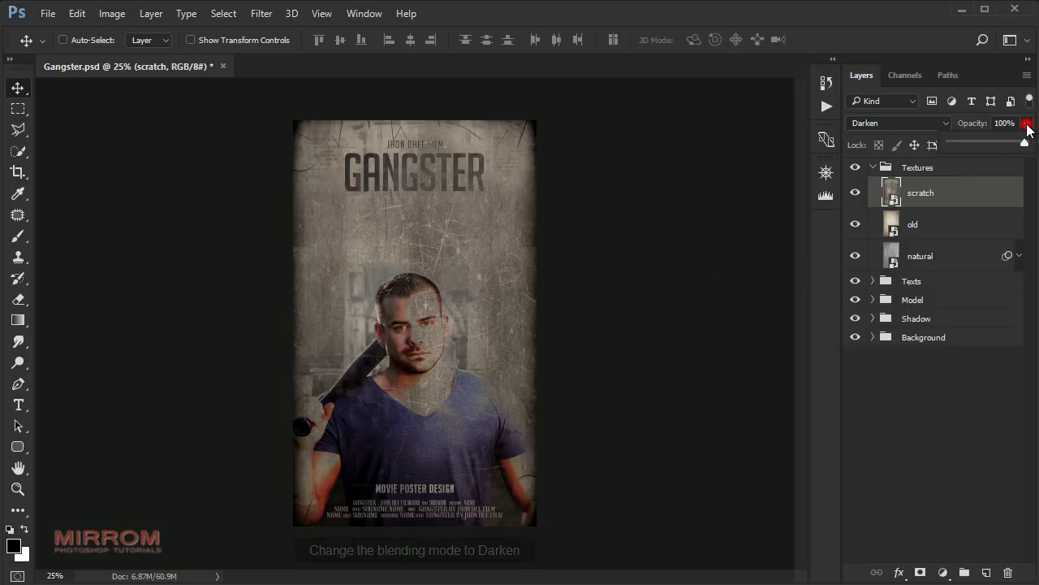
left_click_drag(1000, 146, 996, 144)
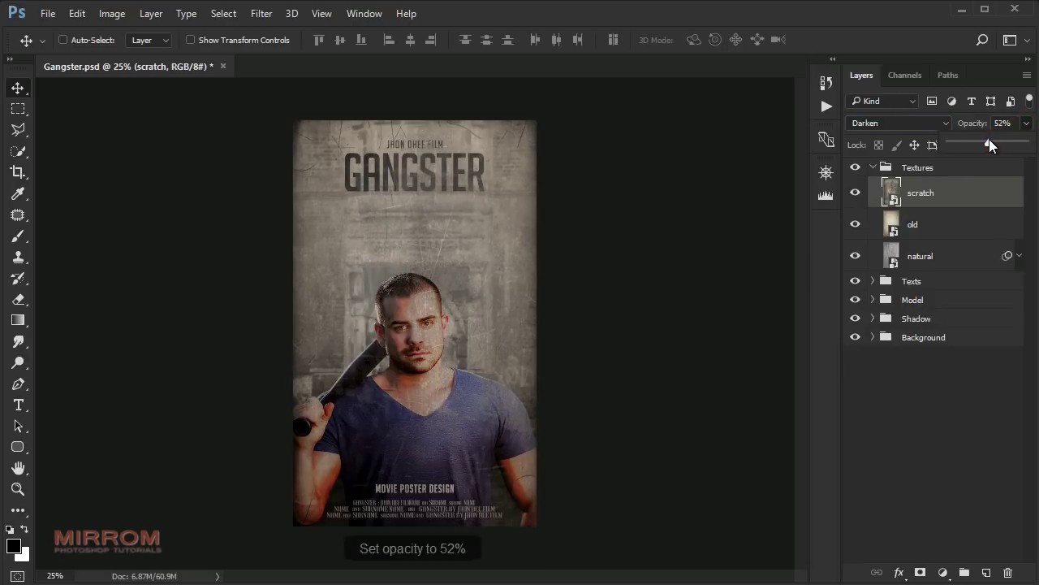
left_click(989, 144)
- Apply Brightness/Contrast to the scratch layer with Brightness 61 and Contrast 73
left_click(112, 14)
mouse_move(136, 54)
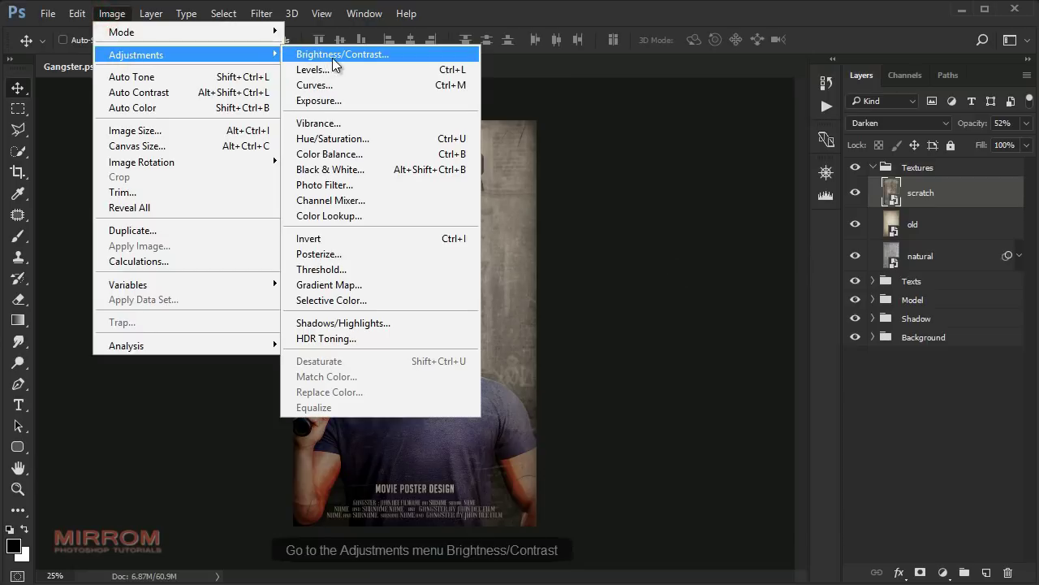
left_click(332, 56)
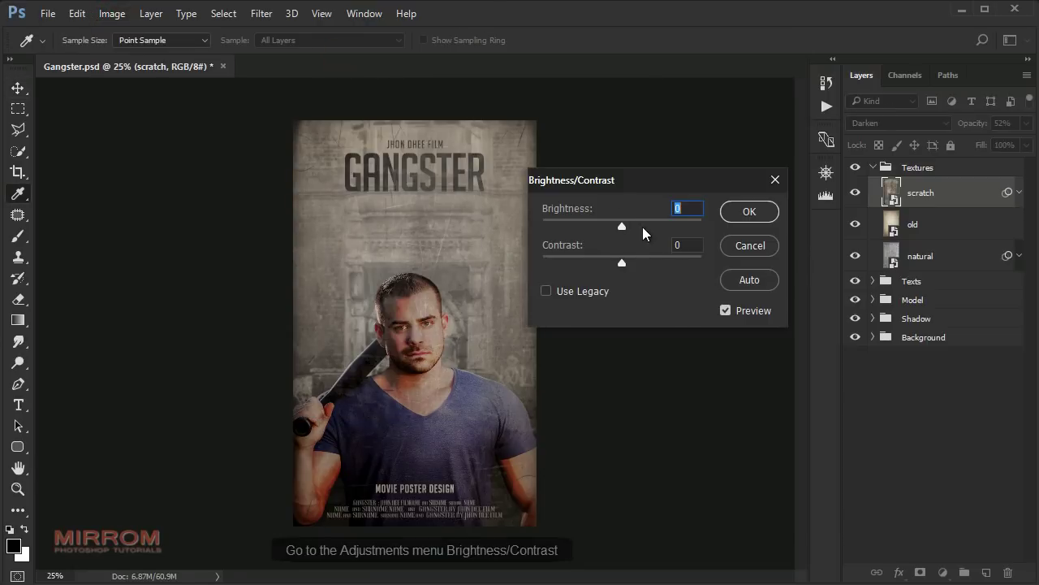
left_click_drag(622, 226, 655, 223)
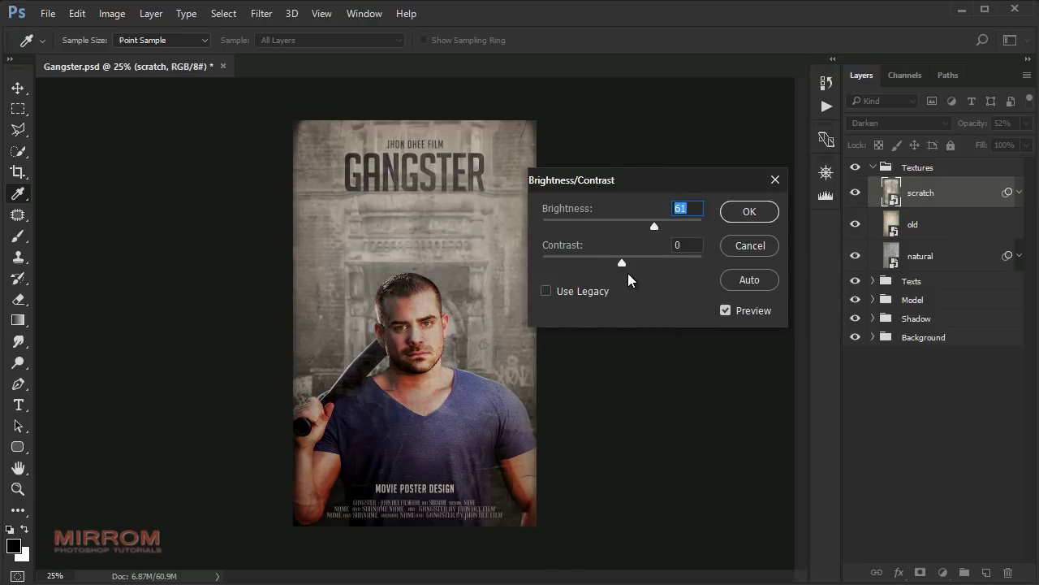
left_click_drag(623, 264, 679, 264)
left_click(727, 313)
left_click(726, 314)
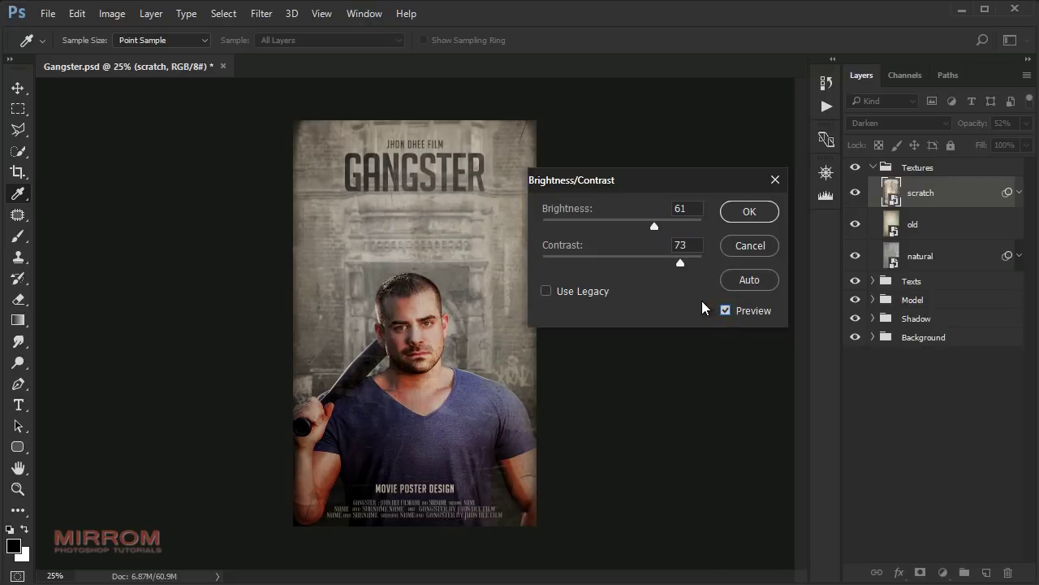
left_click(749, 213)
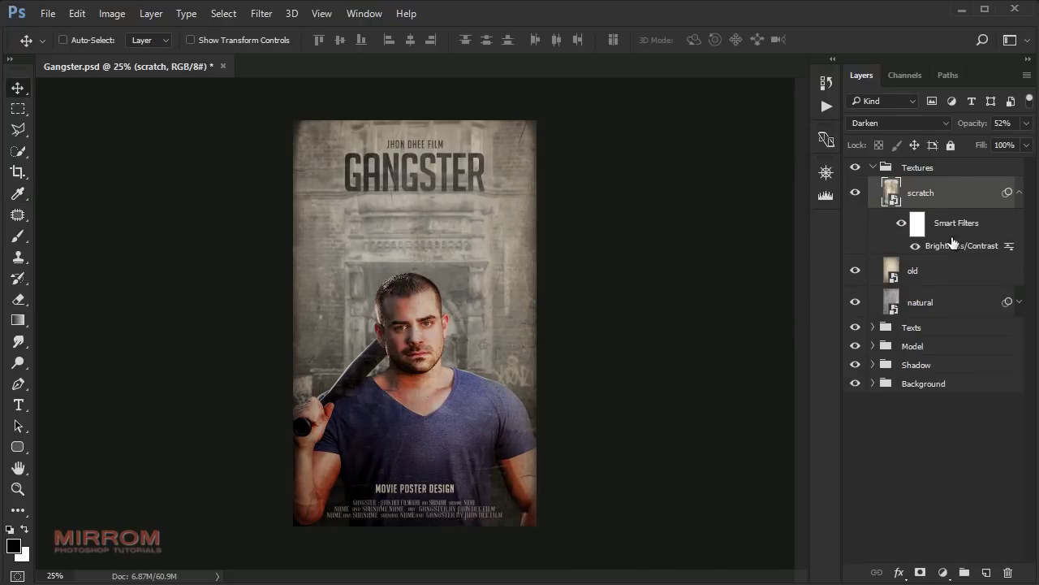
left_click(1019, 193)
- Collapse the Textures group, toggle its visibility to compare, and zoom out
left_click(873, 167)
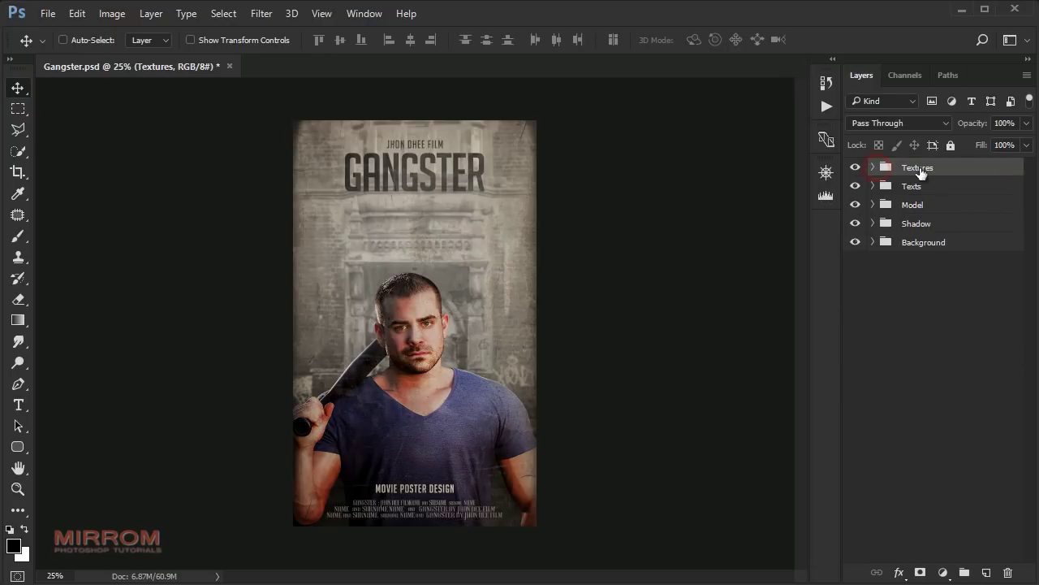
left_click(856, 168)
left_click(856, 170)
left_click(856, 170)
left_click(857, 170)
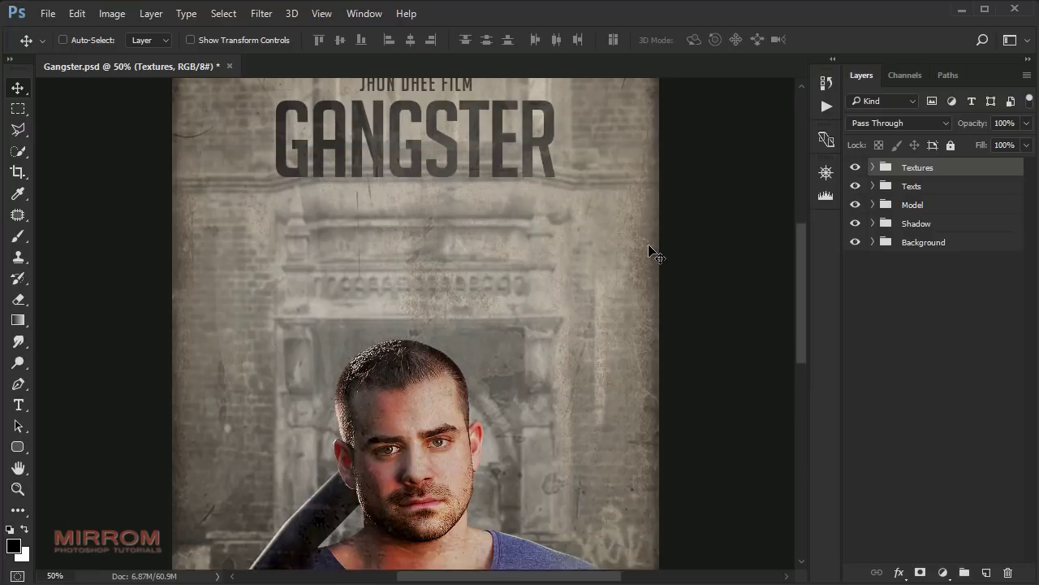
key("ctrl+minus")
key("ctrl+minus")
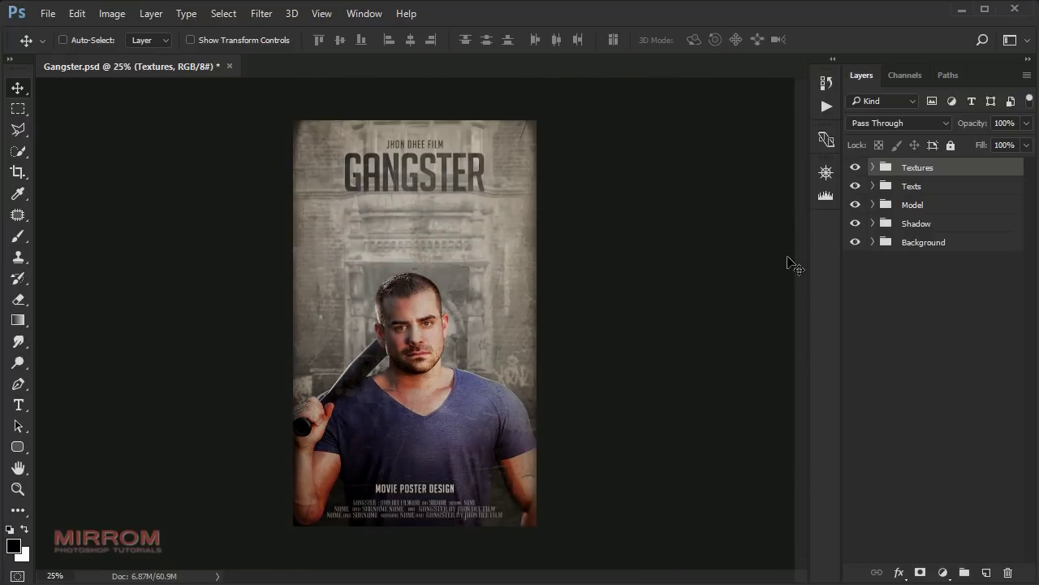
- Add a Color Lookup adjustment layer using the DropBlues.3DL look
left_click(942, 571)
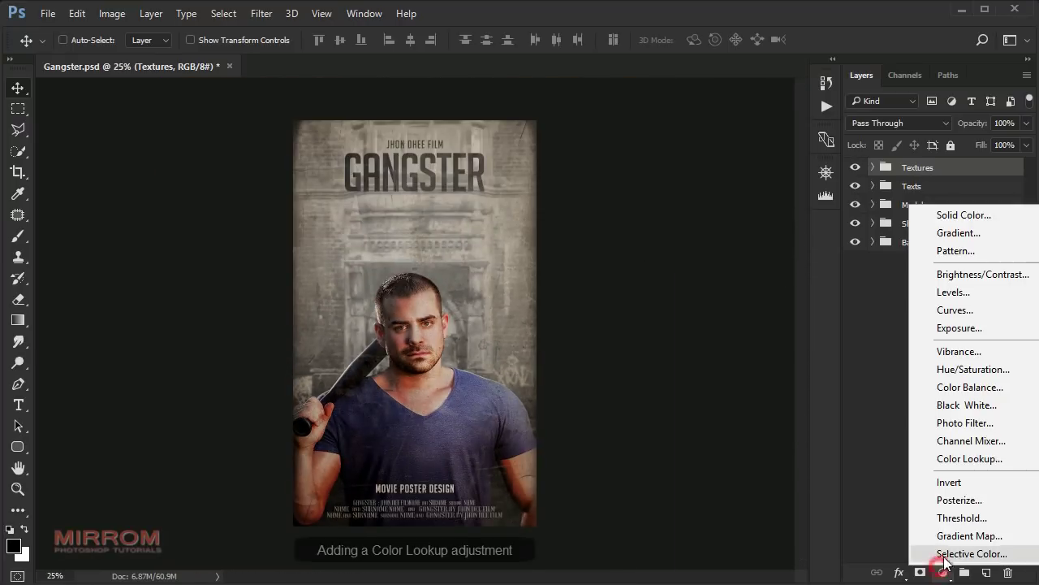
left_click(942, 462)
left_click(804, 231)
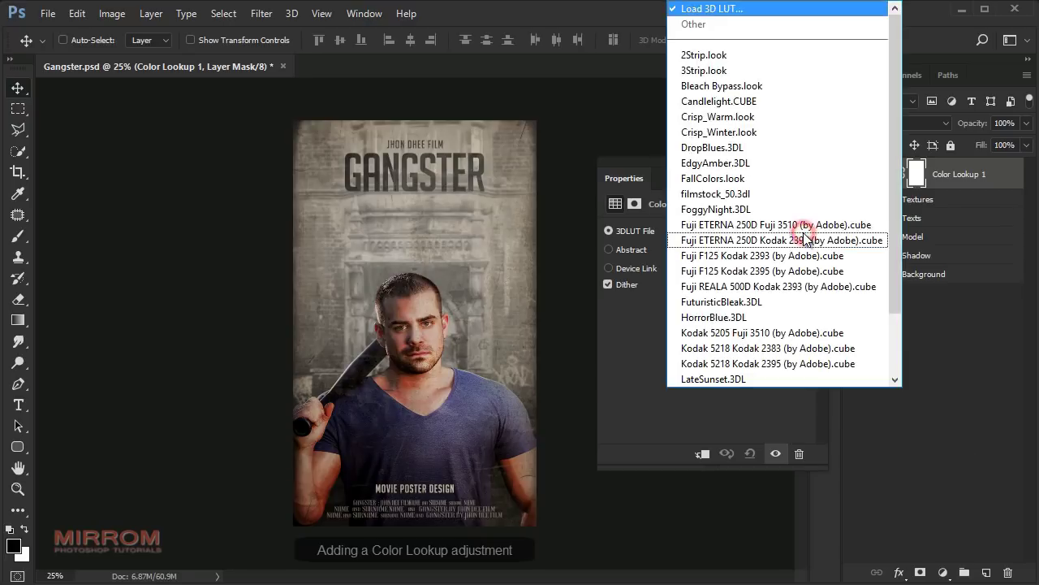
left_click(747, 146)
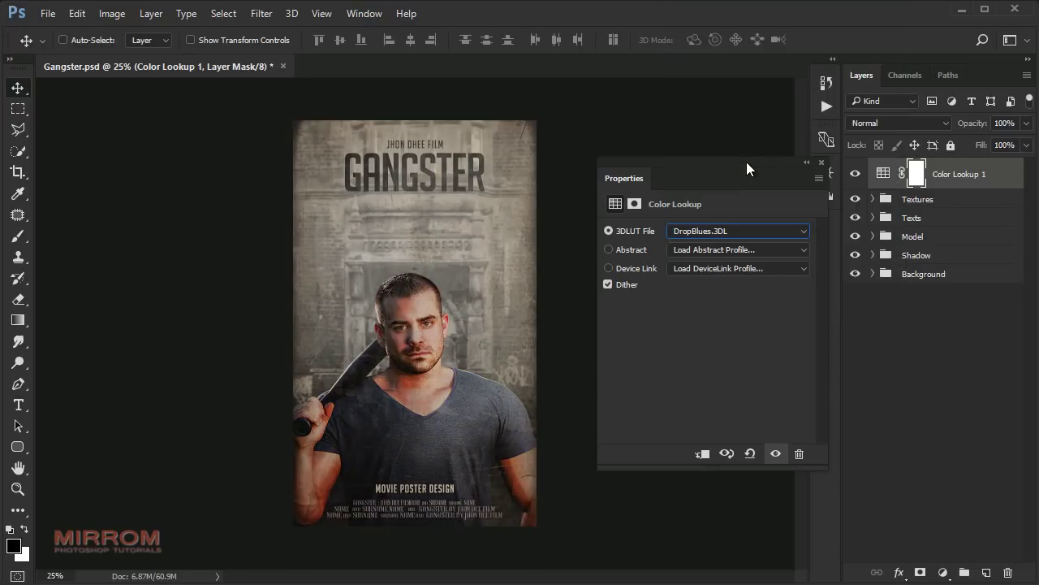
left_click(775, 452)
left_click(818, 164)
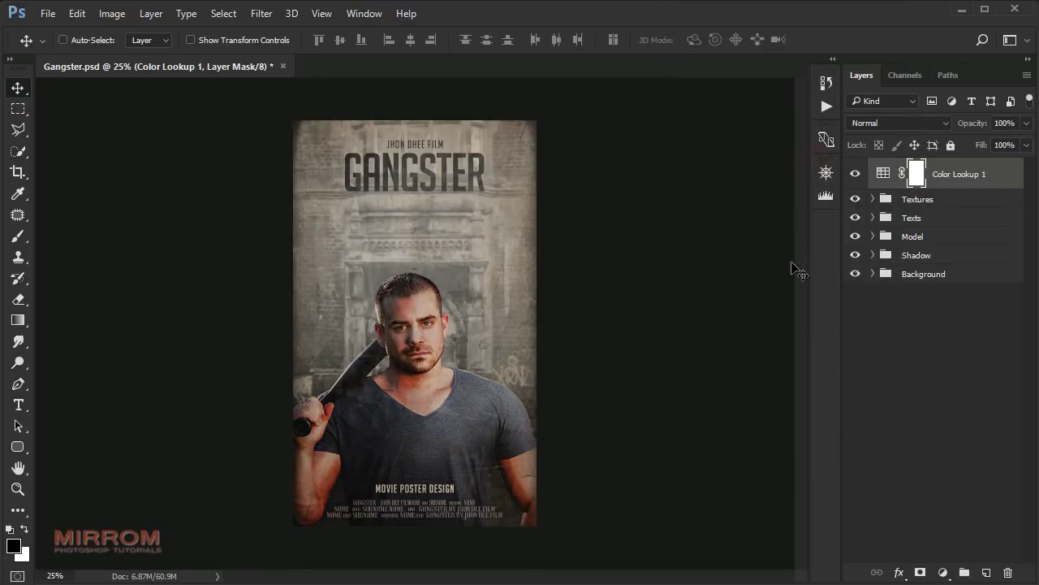
left_click(943, 573)
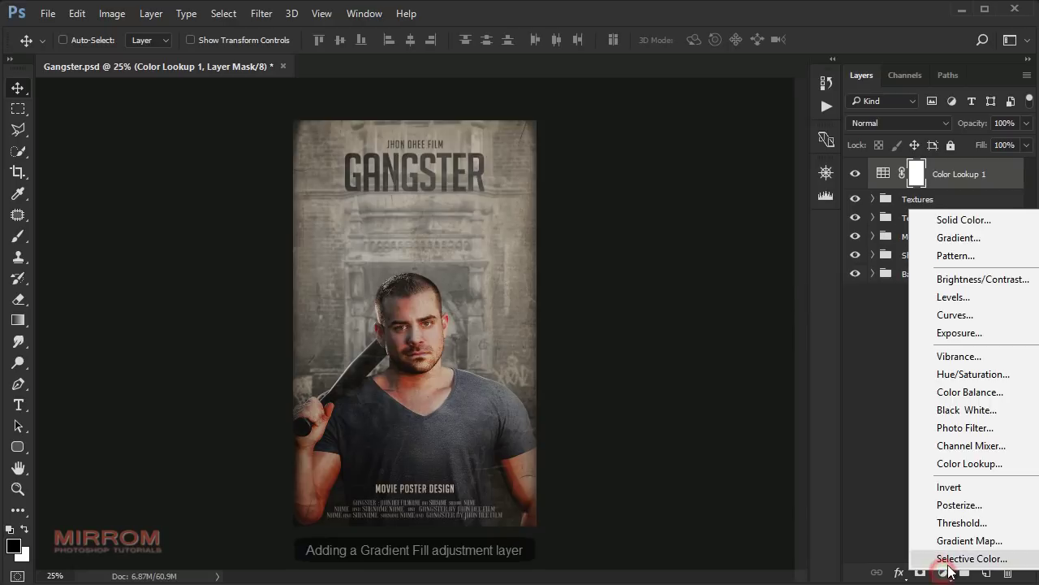
- Add a Gradient Fill layer and choose the Vintage5 gradient preset
left_click(966, 238)
left_click_drag(934, 280, 726, 220)
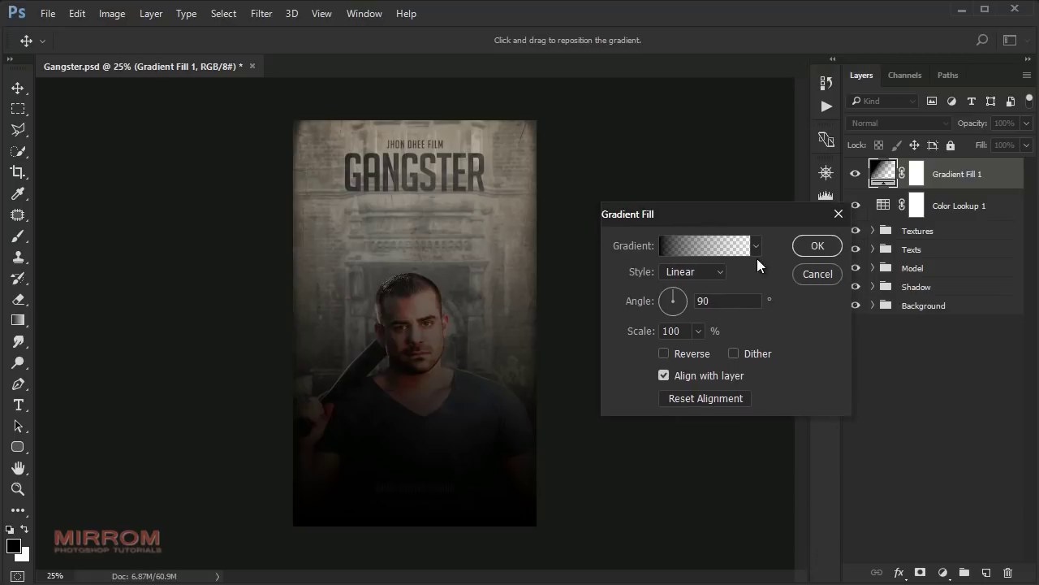
left_click(756, 247)
left_click_drag(775, 286, 775, 315)
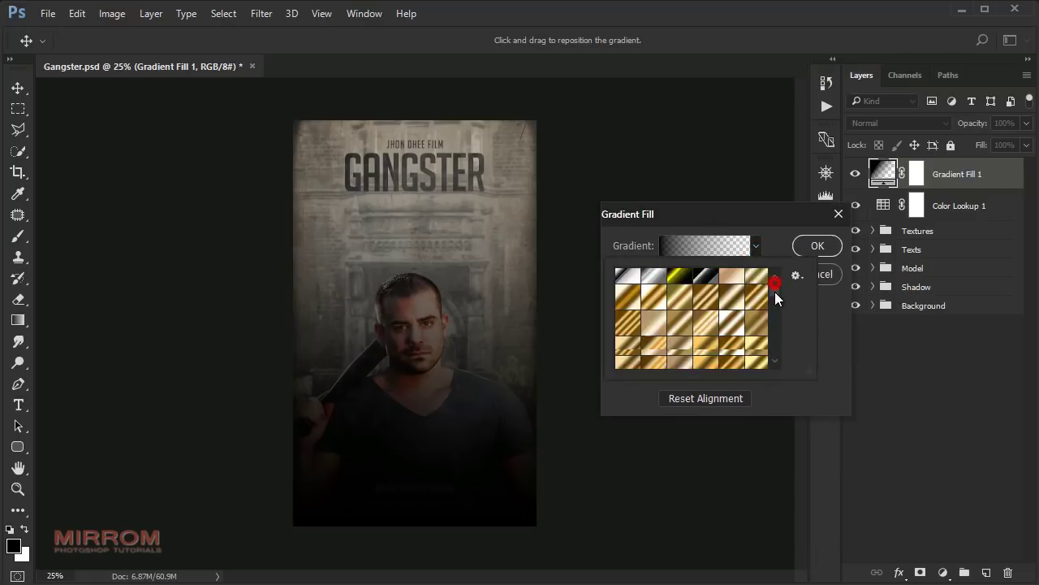
left_click(715, 245)
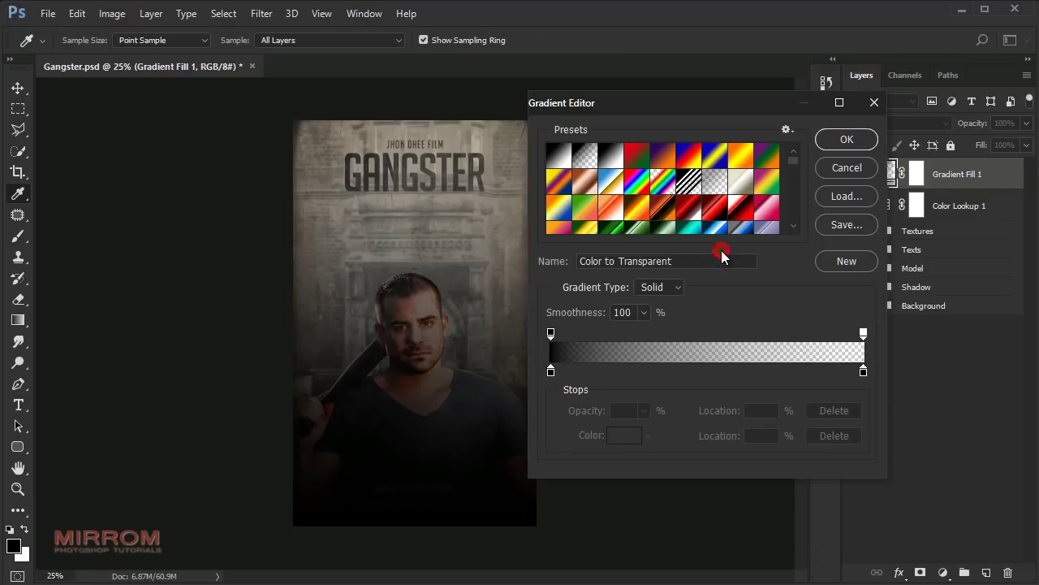
left_click_drag(794, 160, 792, 222)
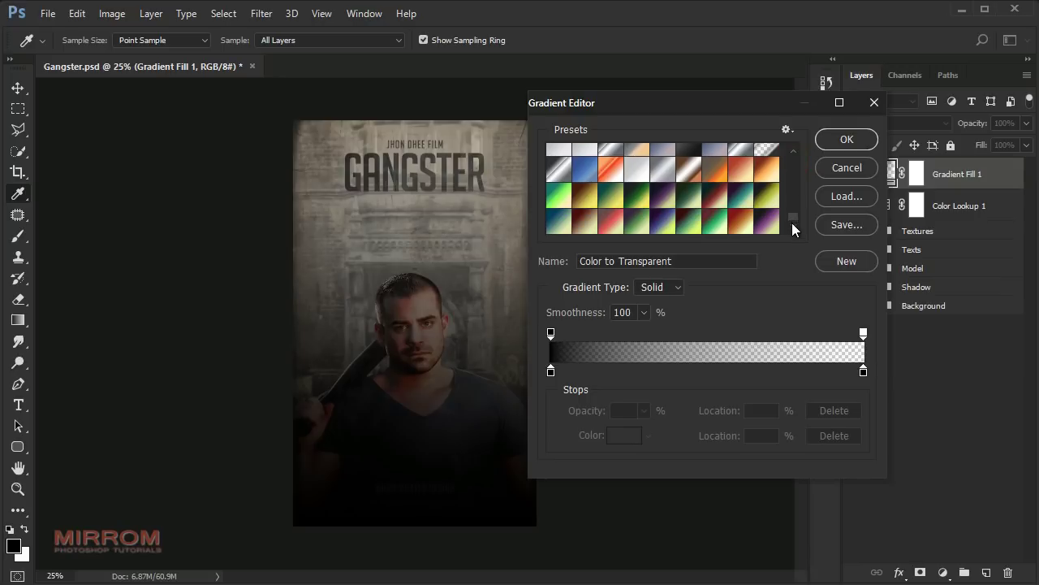
left_click(613, 198)
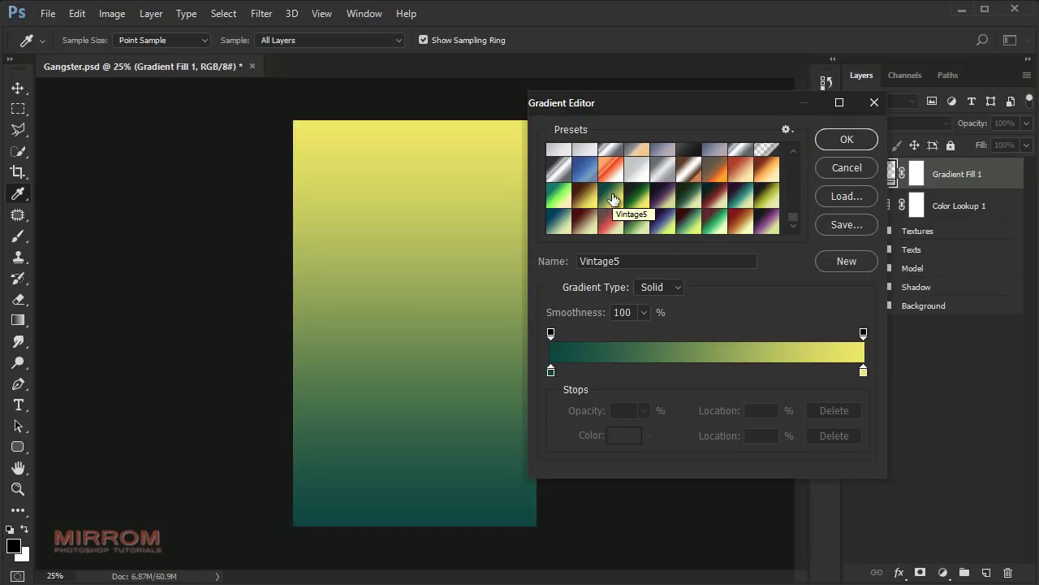
left_click(636, 198)
left_click(613, 198)
left_click(623, 261)
- Set the gradient stops to dark teal #0d4742 and yellow #f0e867
left_click(551, 371)
left_click(620, 436)
left_click(868, 501)
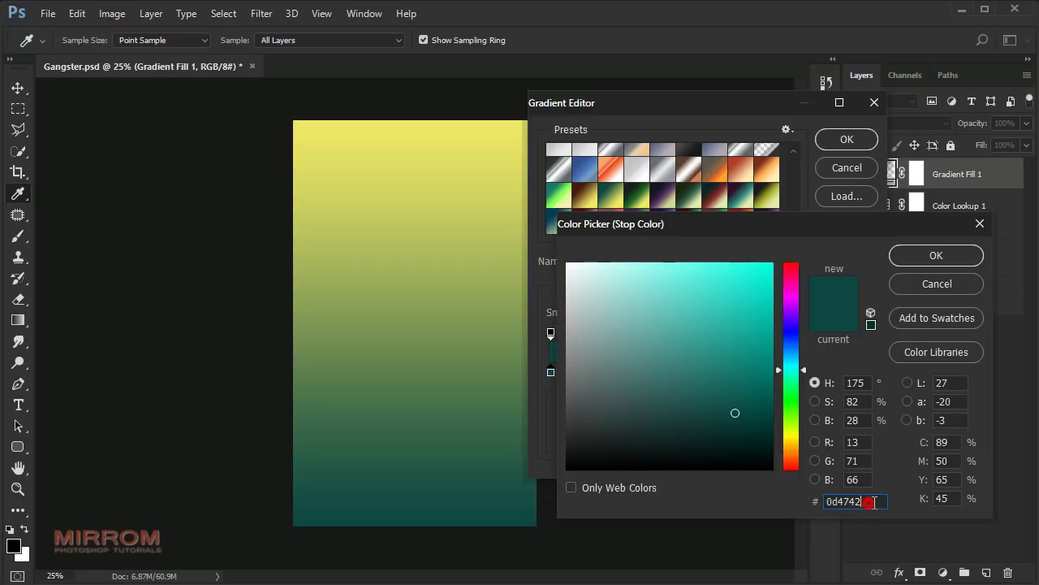
left_click(917, 262)
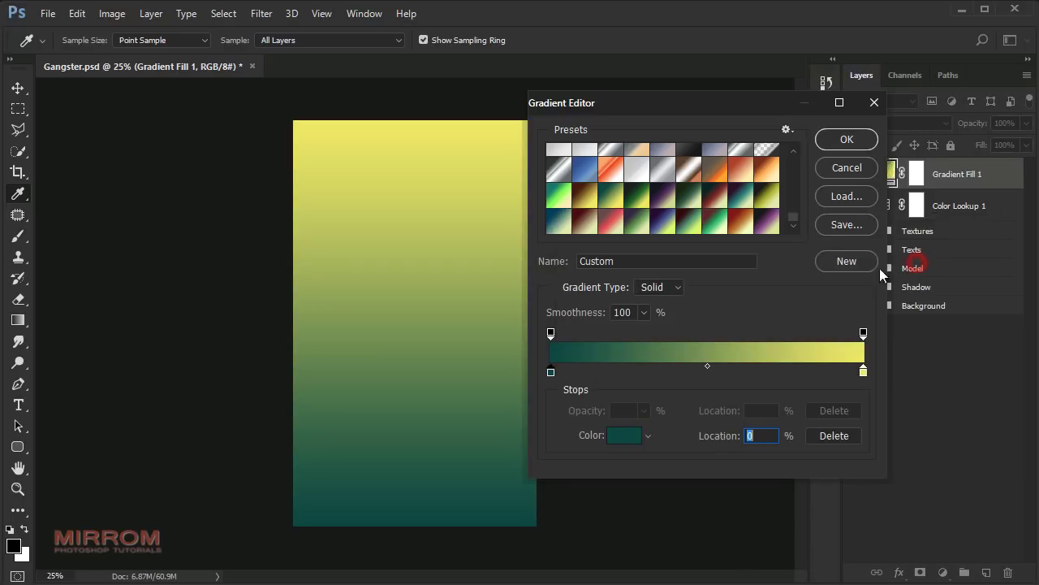
left_click(863, 372)
left_click(615, 437)
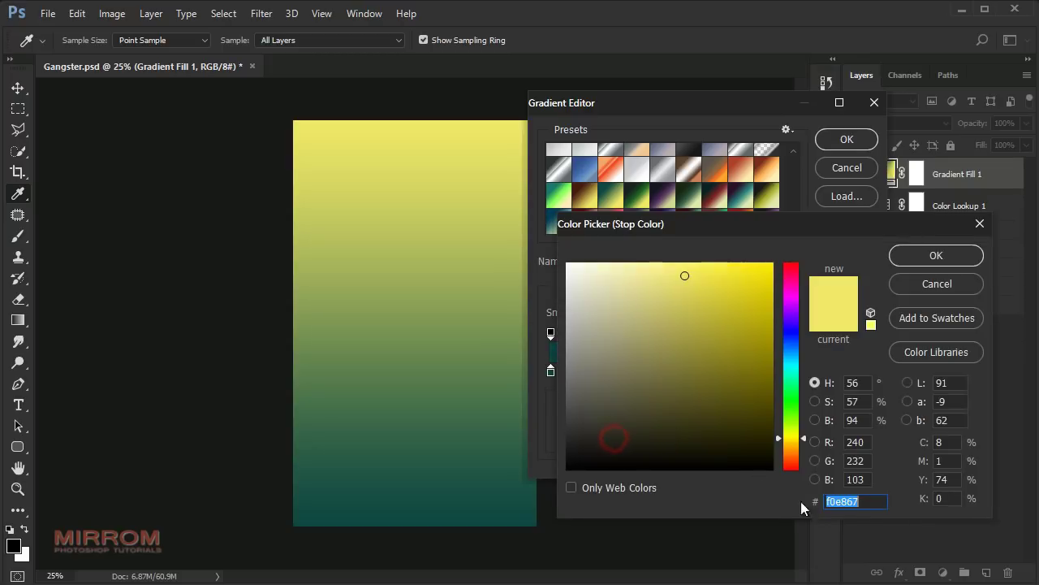
left_click(862, 503)
left_click(914, 259)
left_click(827, 139)
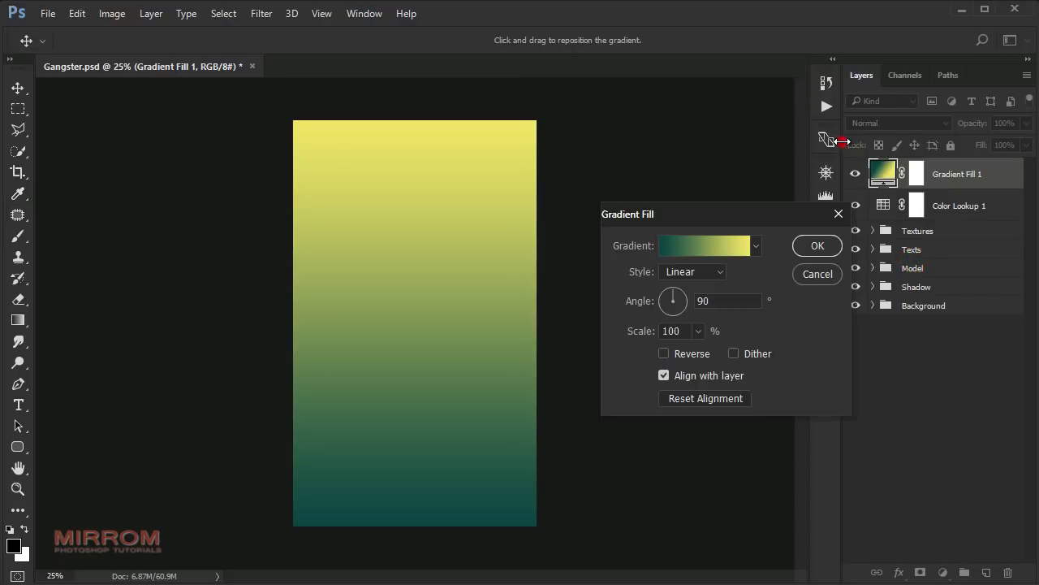
- Make the gradient fill Radial and Reversed so yellow sits at the centre
left_click(716, 274)
left_click(701, 294)
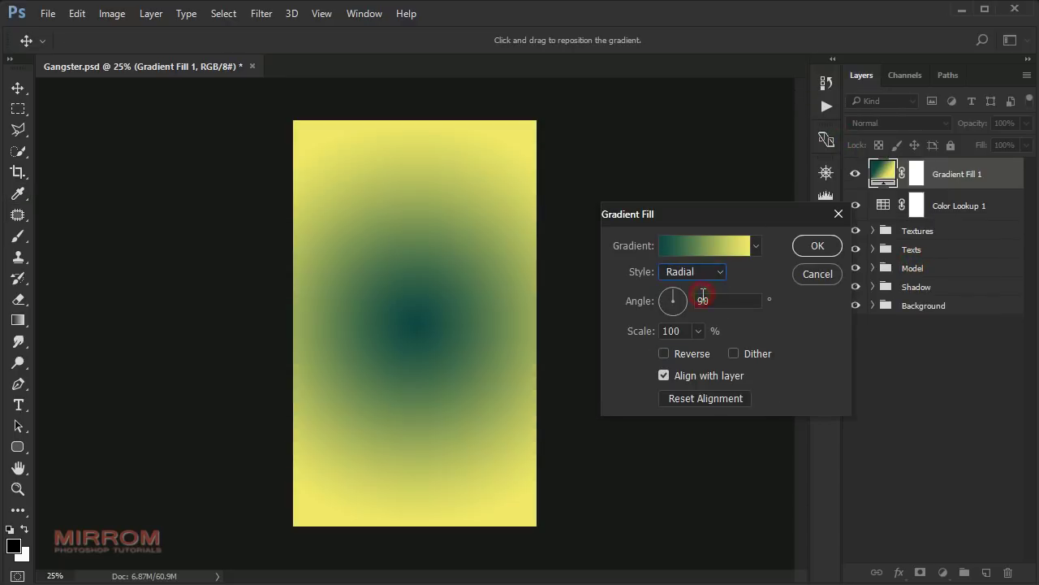
left_click(665, 354)
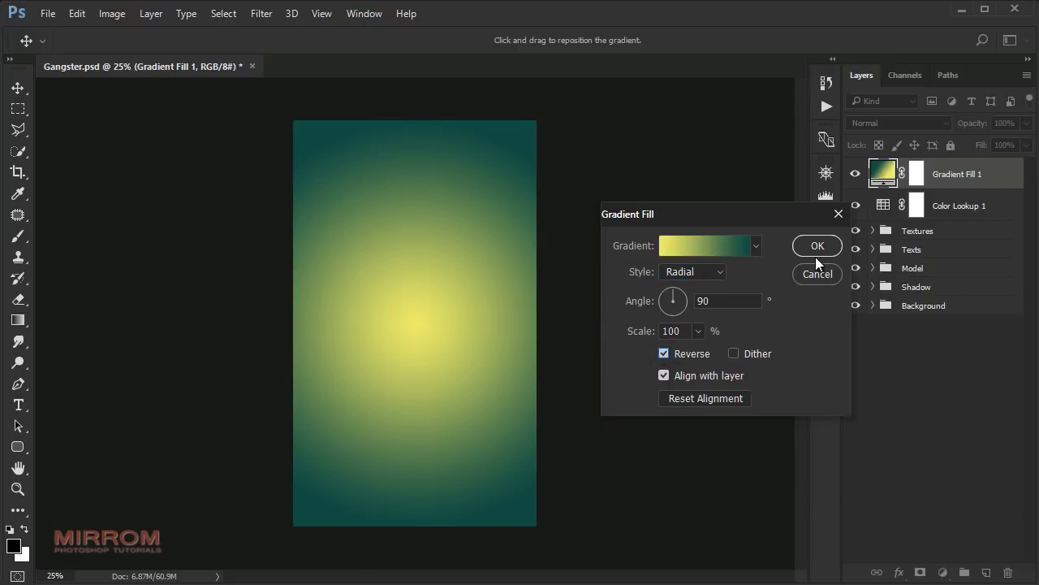
left_click_drag(786, 207, 766, 220)
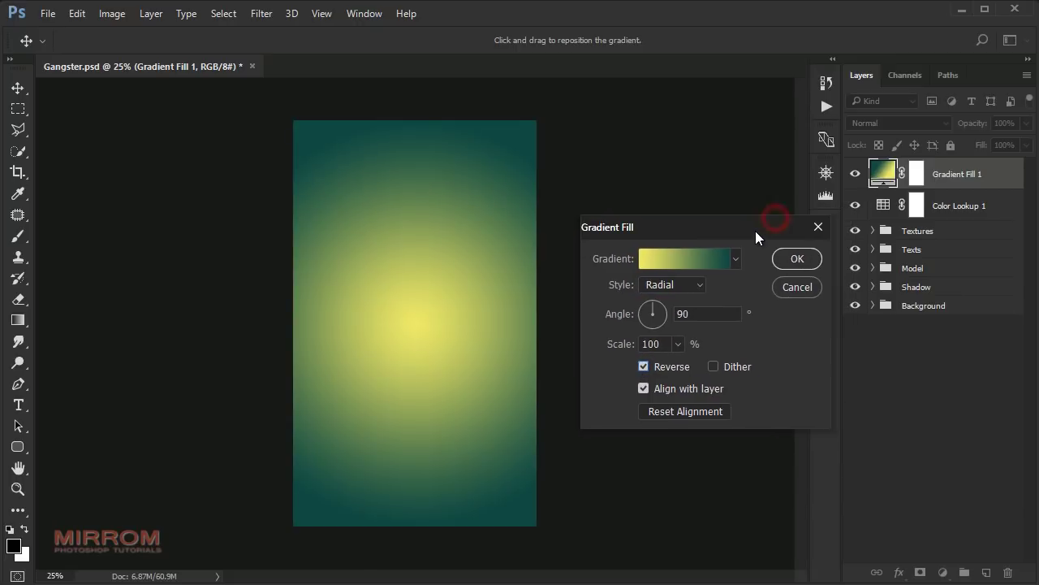
left_click(796, 257)
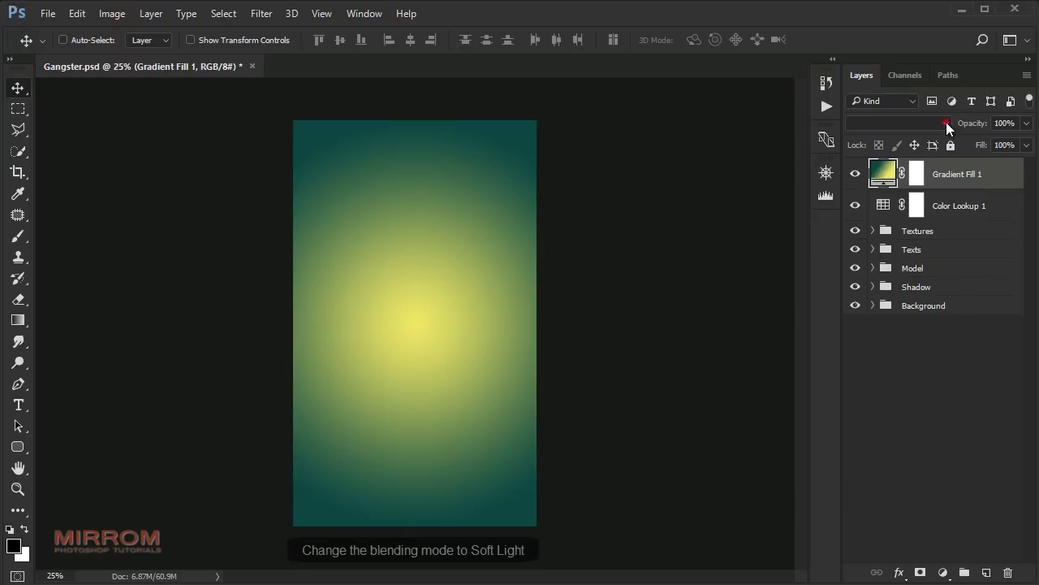
- Blend Gradient Fill 1 in Soft Light, shift its radial glow, and set scale to 130%
left_click(946, 123)
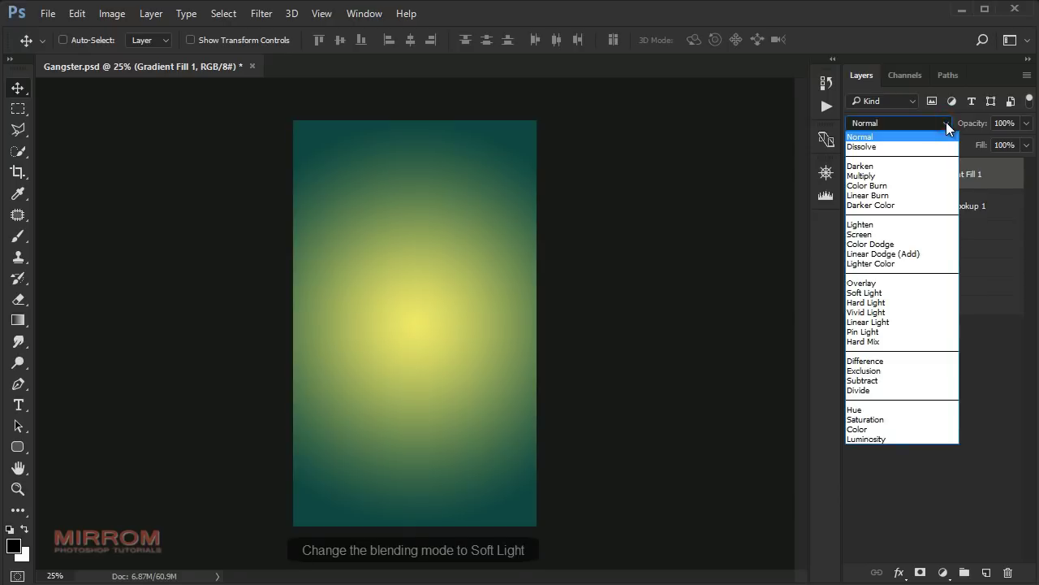
left_click(898, 292)
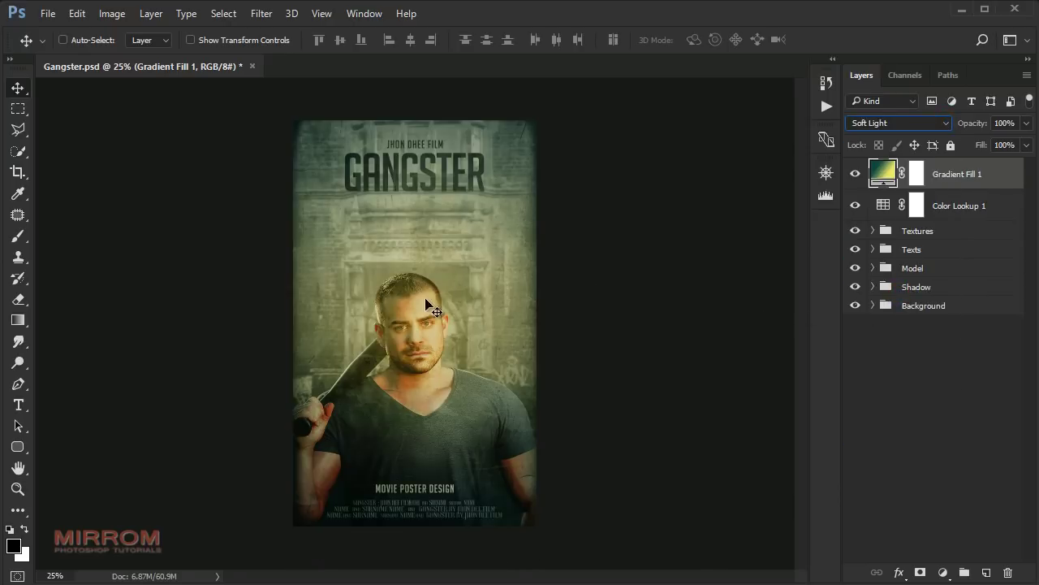
double_click(883, 175)
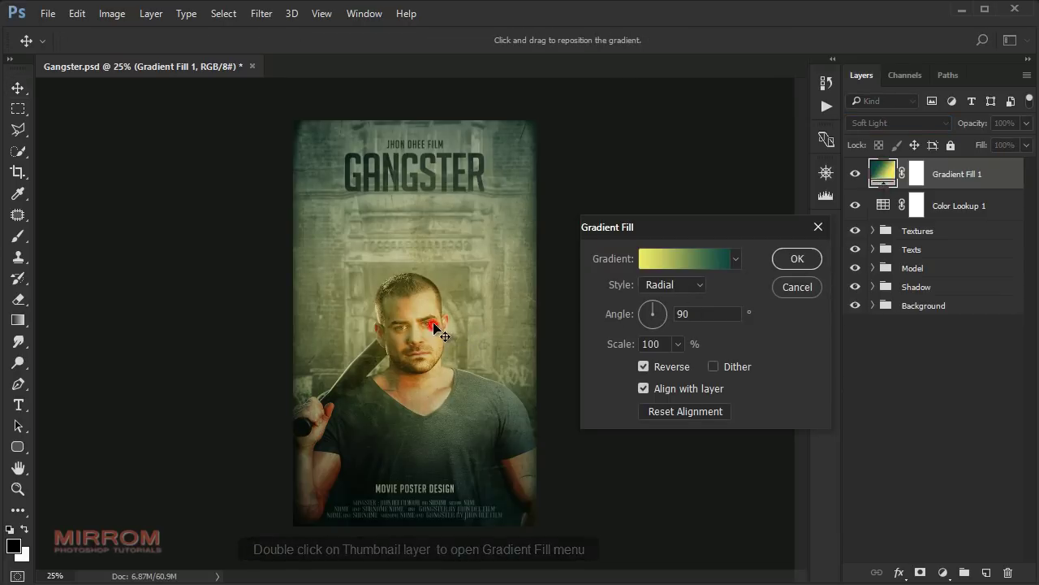
mouse_move(441, 325)
left_mouse_down()
mouse_move(482, 308)
mouse_move(489, 278)
mouse_move(494, 301)
left_mouse_up()
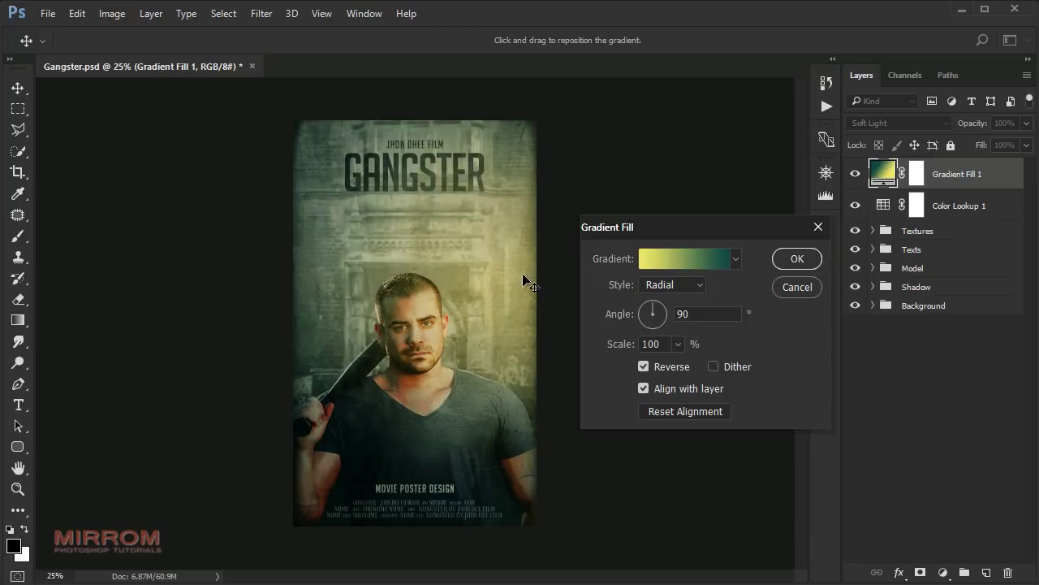
left_click_drag(611, 344, 627, 349)
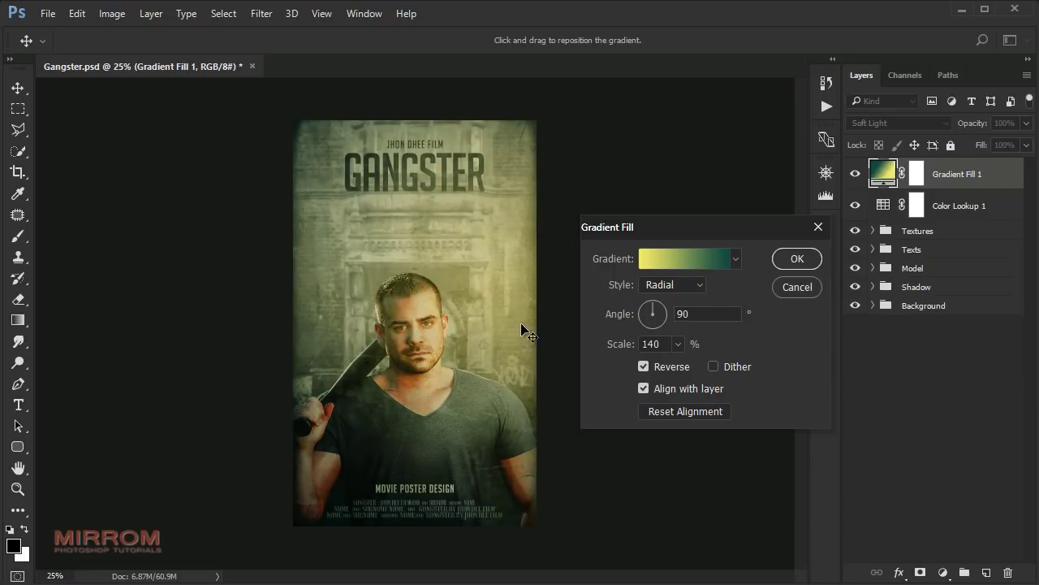
mouse_move(506, 313)
left_mouse_down()
mouse_move(506, 301)
mouse_move(489, 306)
left_mouse_up()
left_click(492, 302)
left_click_drag(600, 340, 575, 341)
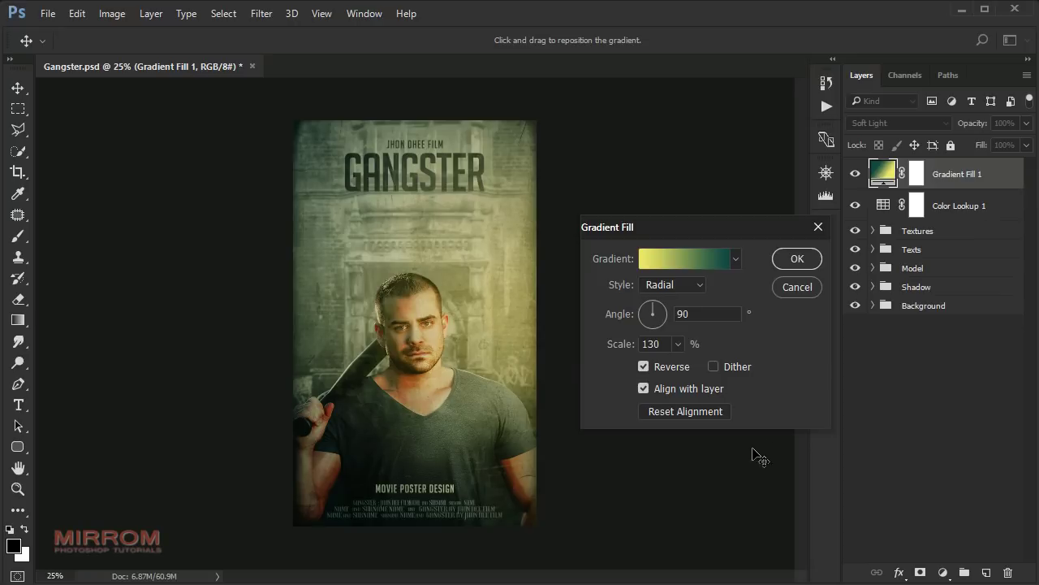
left_click(787, 258)
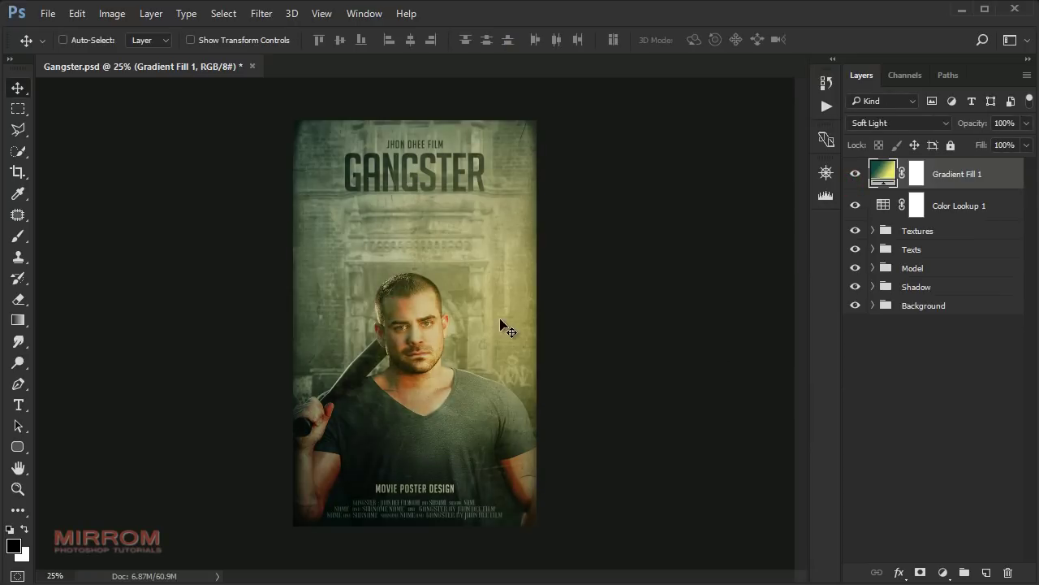
- Add a Color Balance layer with midtones Magenta/Green -22 and Yellow/Blue -16
left_click(942, 572)
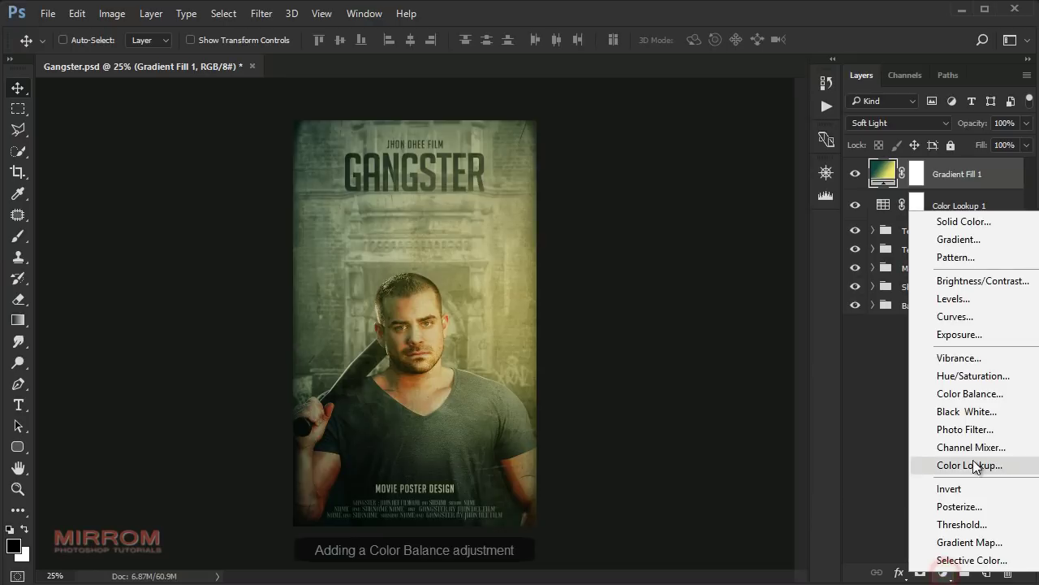
left_click(970, 394)
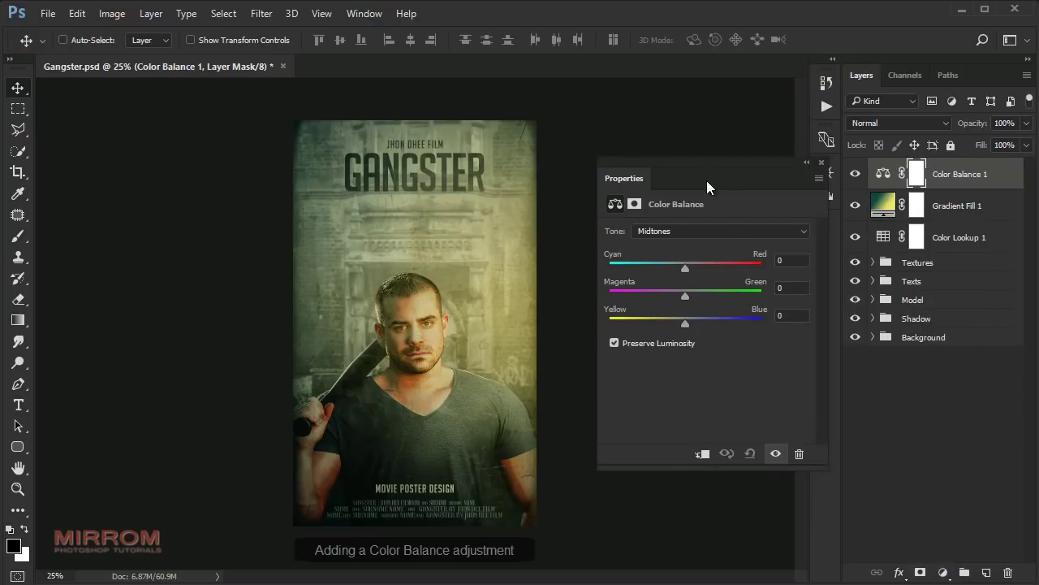
mouse_move(707, 187)
left_mouse_down()
mouse_move(700, 168)
mouse_move(669, 185)
left_mouse_up()
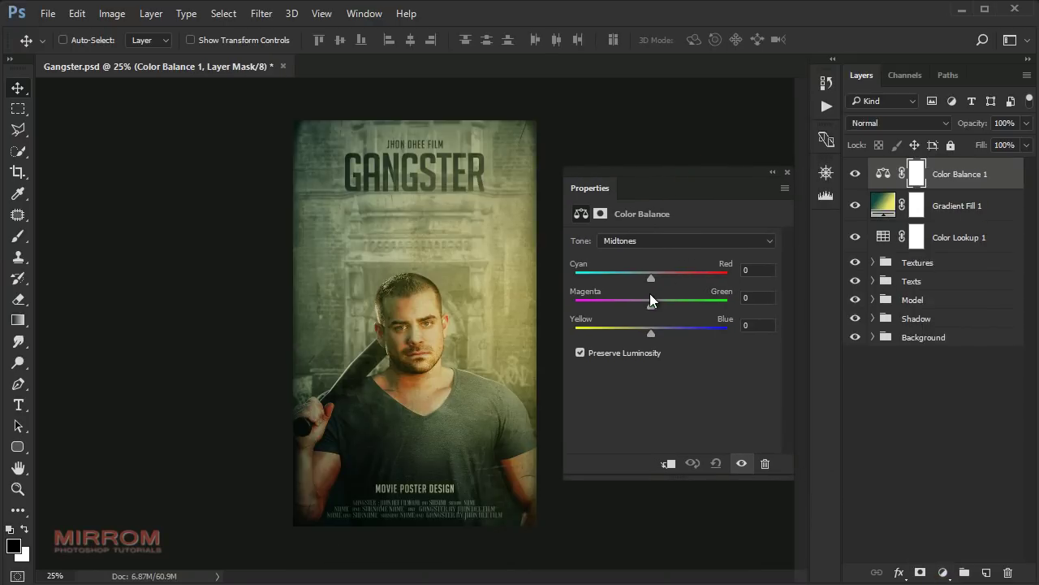
left_click_drag(651, 300, 648, 306)
left_click_drag(651, 338, 645, 338)
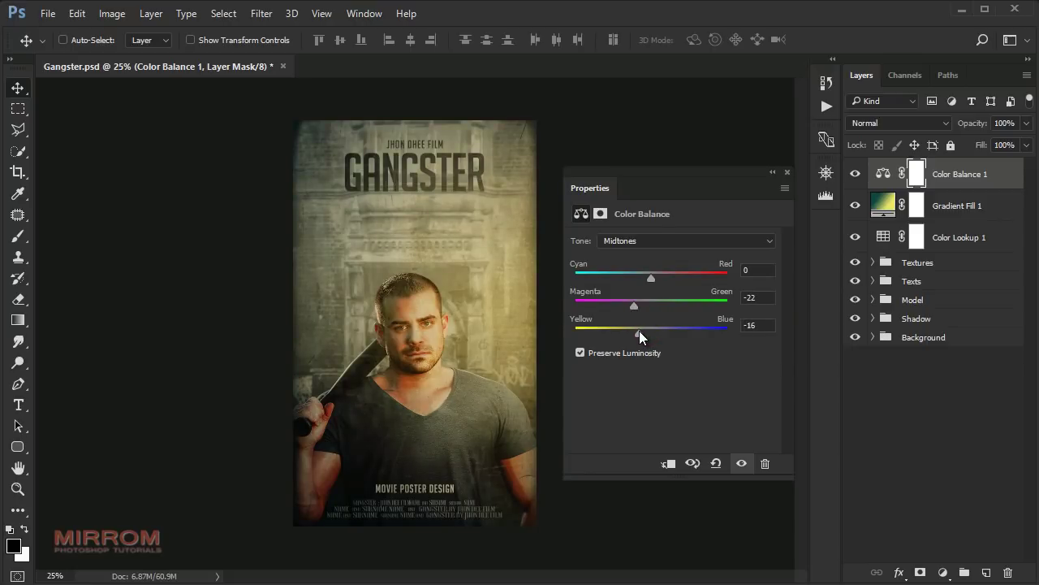
left_click(741, 463)
left_click(786, 174)
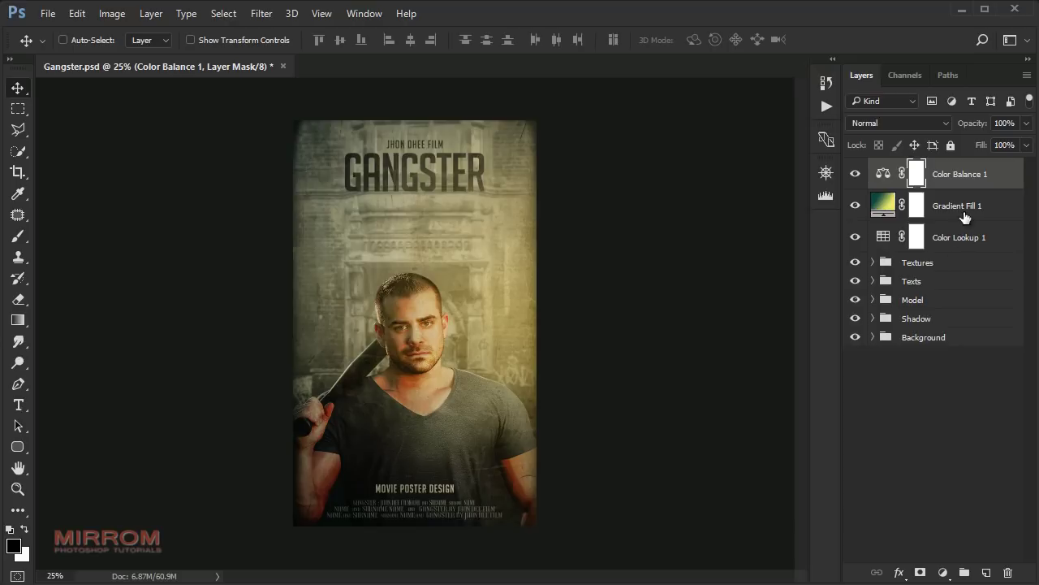
- Group Color Balance 1, Gradient Fill 1 and Color Lookup 1 into a group named 'Adjustments'
left_click(964, 216, "shift")
left_click(965, 246, "shift")
left_click(965, 572)
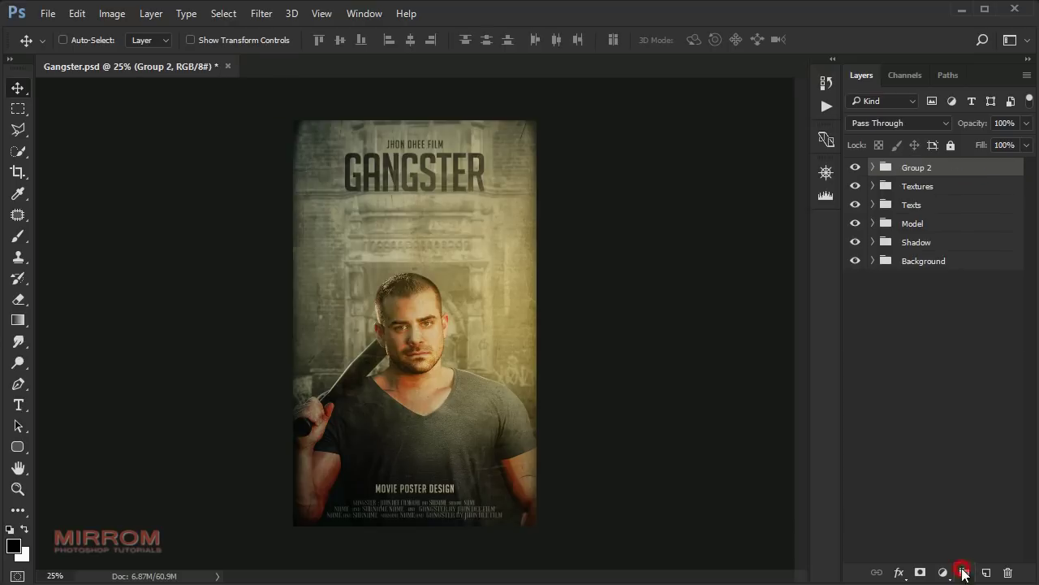
double_click(914, 168)
type("Adjustments")
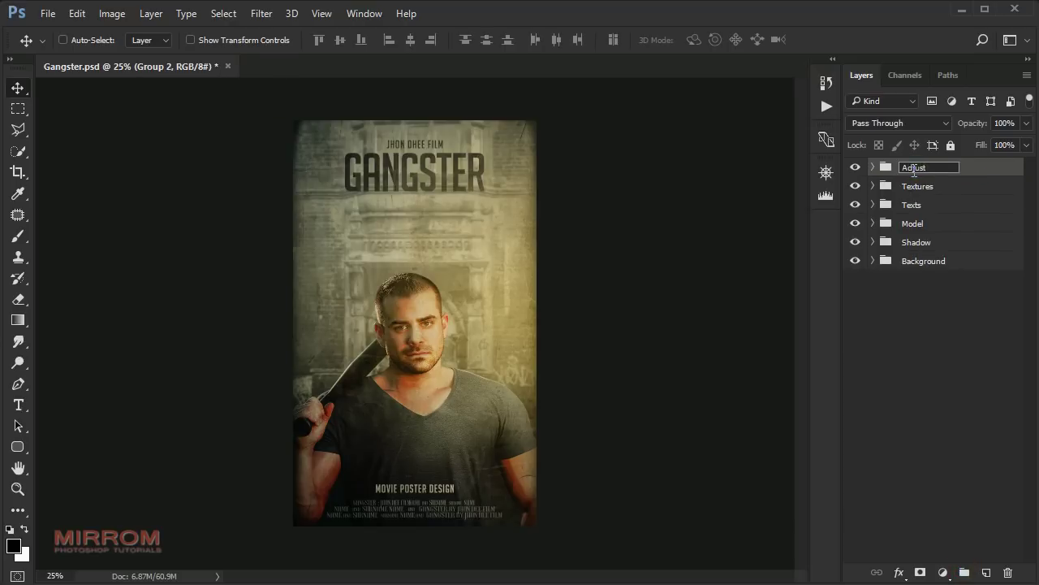
key("Return")
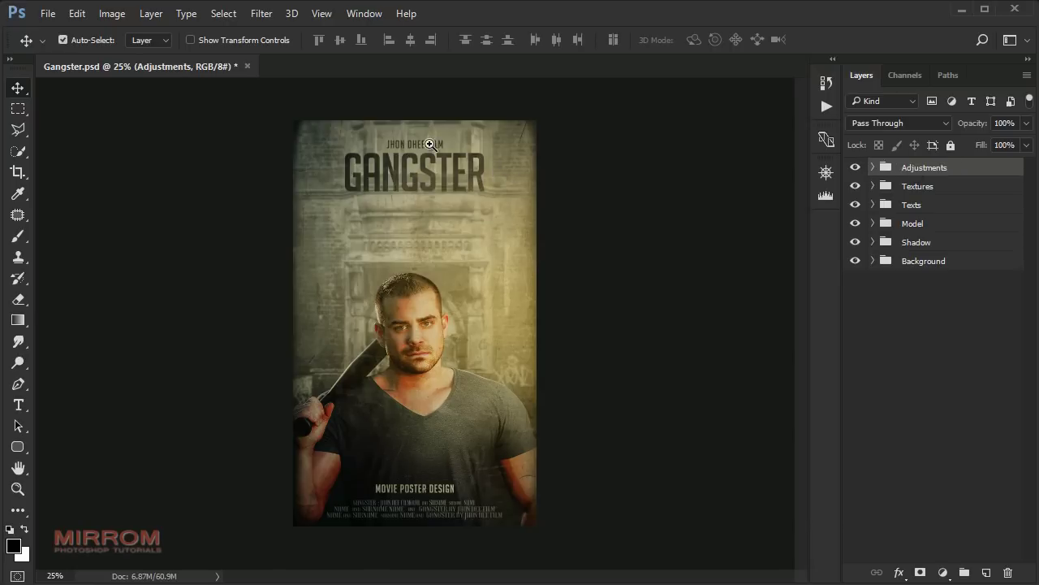
scroll(422, 144, "up", 2)
scroll(423, 188, "down", 3)
scroll(425, 190, "down", 2)
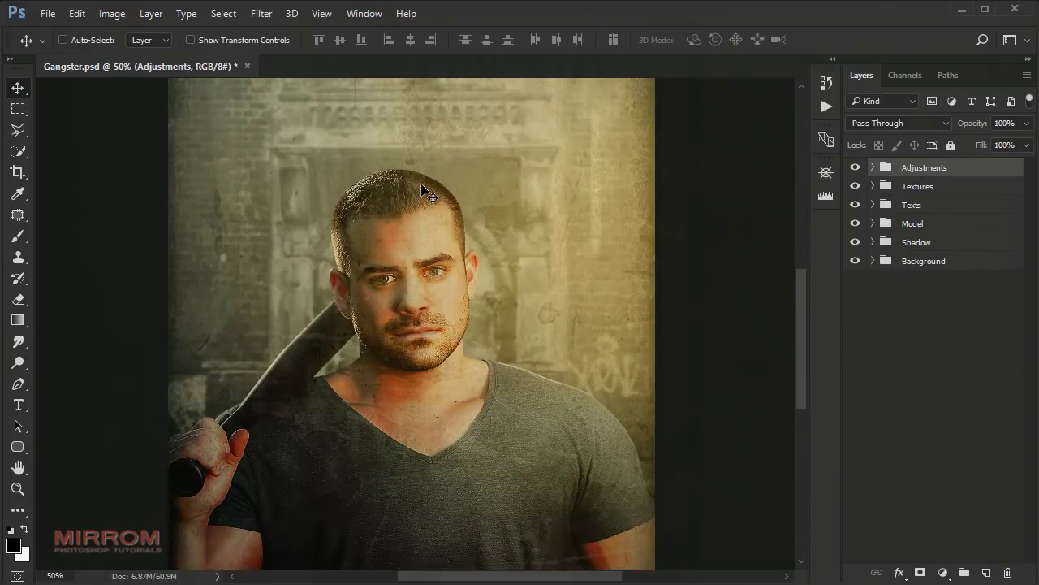